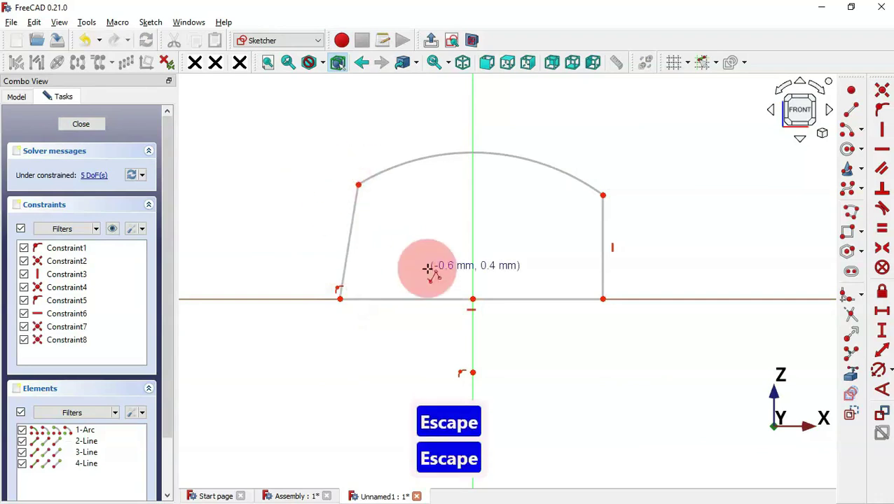
Constrain the slanted side line of the sketch profile to be vertical
left_click(346, 225)
key("c")
key("h")
key("ctrl+z")
key("ctrl+v")
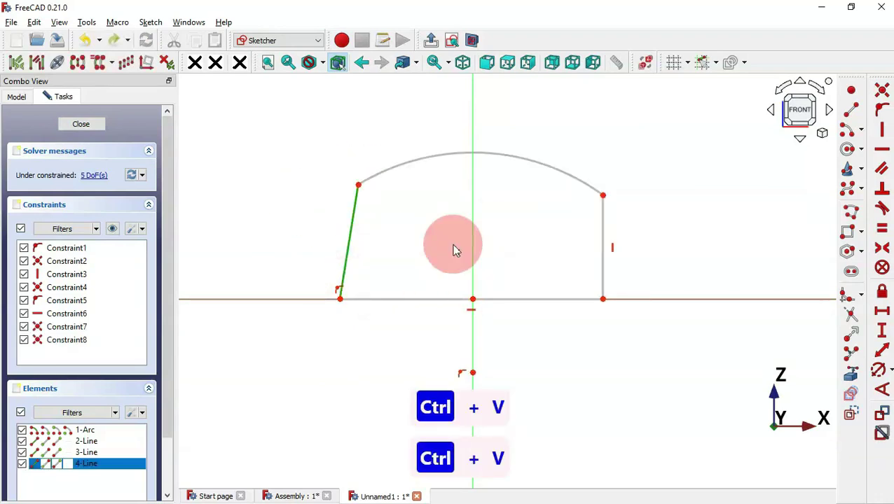
key("c")
key("v")
Fillet the two upper corners of the profile where the side lines meet the top arc
key("f")
left_click(602, 196)
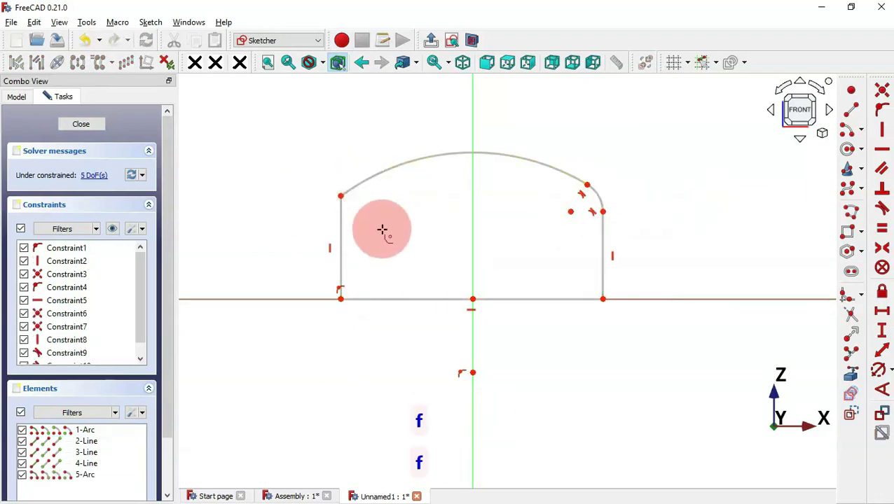
left_click(354, 186)
left_click(340, 216)
key("Escape")
Make the two corner arcs equal in radius and the two vertical side lines equal in length
left_click(595, 197)
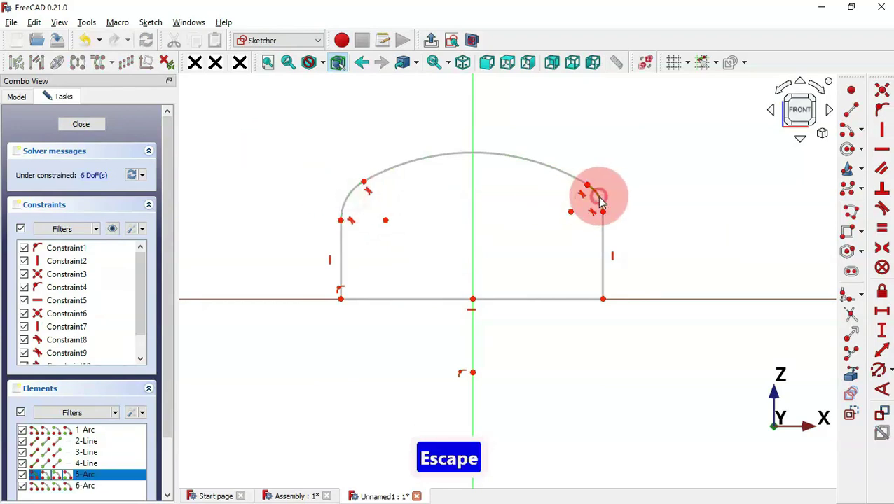
left_click(346, 198)
key("e")
left_click(602, 260)
left_click(343, 259)
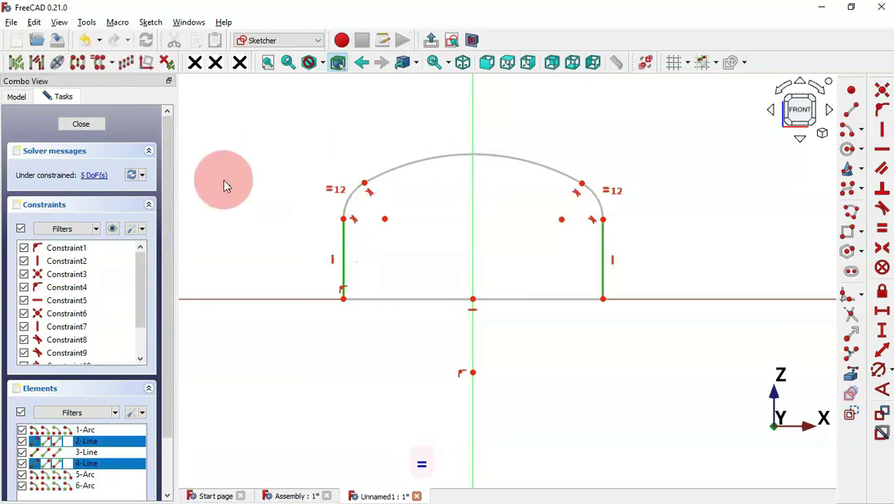
key("e")
Dimension the profile with a 10 mm base, 50 mm top arc radius, 1 mm corner radius and 3 mm side line height, then close the sketch
left_click(561, 299)
type("dh10")
key("Return")
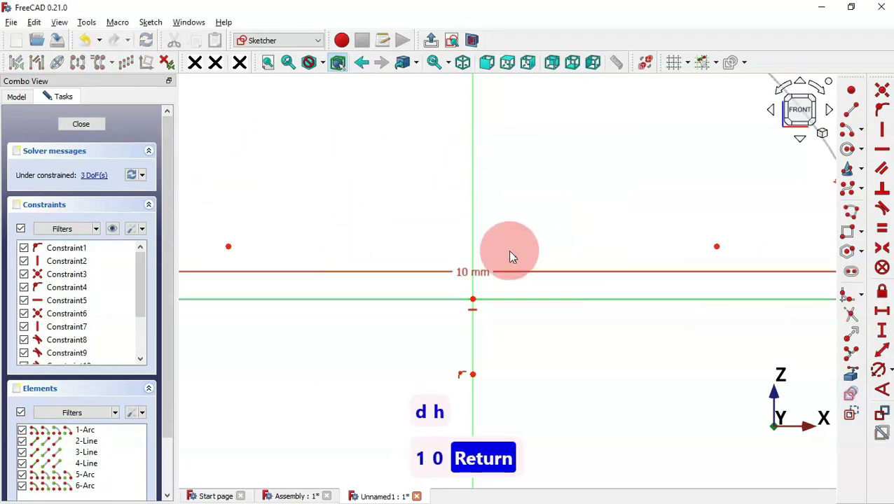
type("d")
type("v")
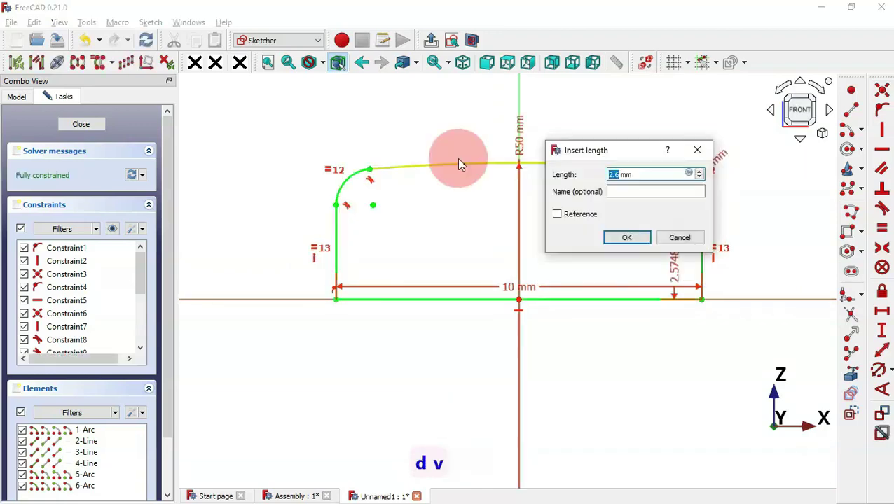
type("3")
key("Return")
key("Escape")
key("Escape")
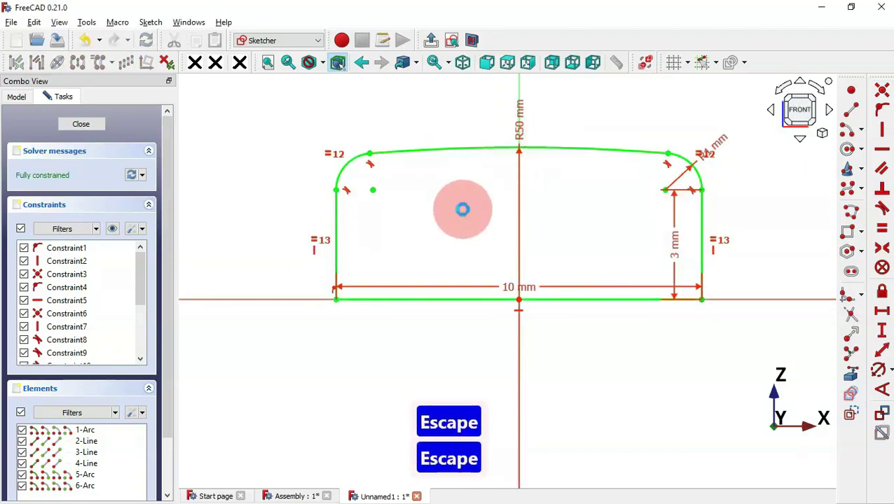
Revolve the profile 360° around the base X axis into a solid barrel
key("Home")
key("r")
left_click(115, 174)
left_click(105, 203)
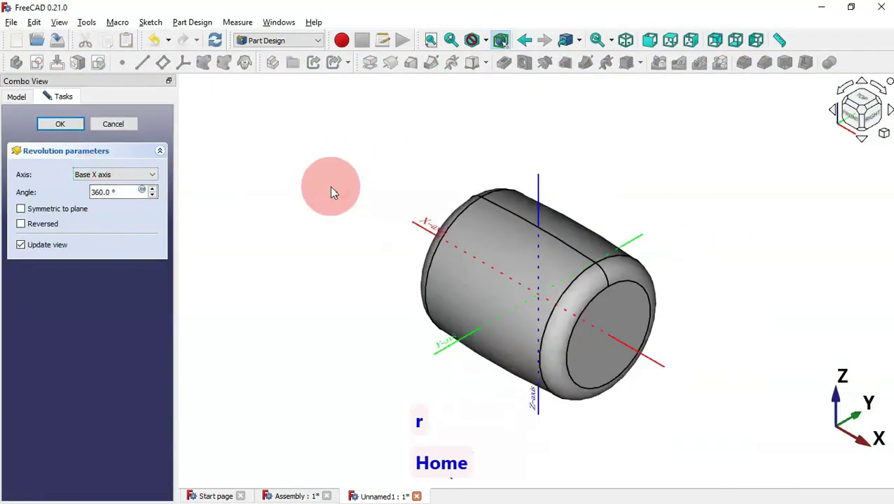
key("Return")
Sketch a circle centred on the origin on the barrel's flat end face
left_click(544, 295)
key("s")
key("c")
left_click(507, 281)
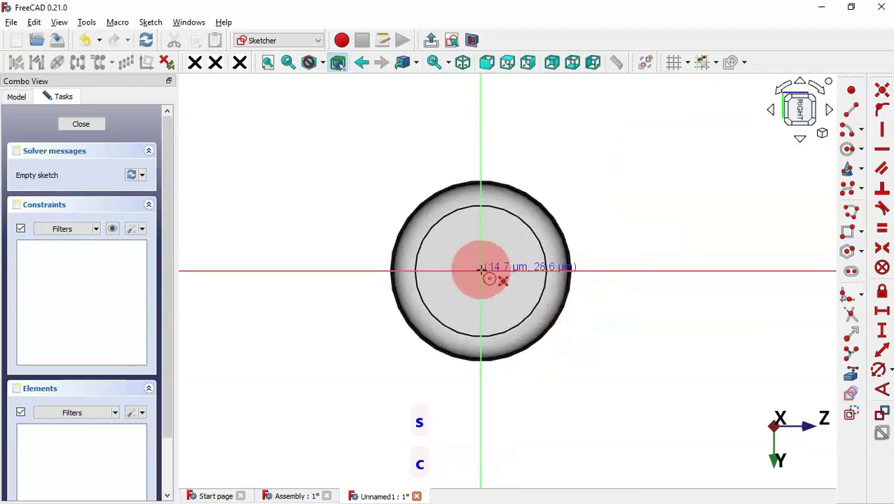
left_click(482, 273)
key("Escape")
key("Escape")
Pocket the circle 1.5 mm deep into the barrel's end face
type("p")
type("1.5")
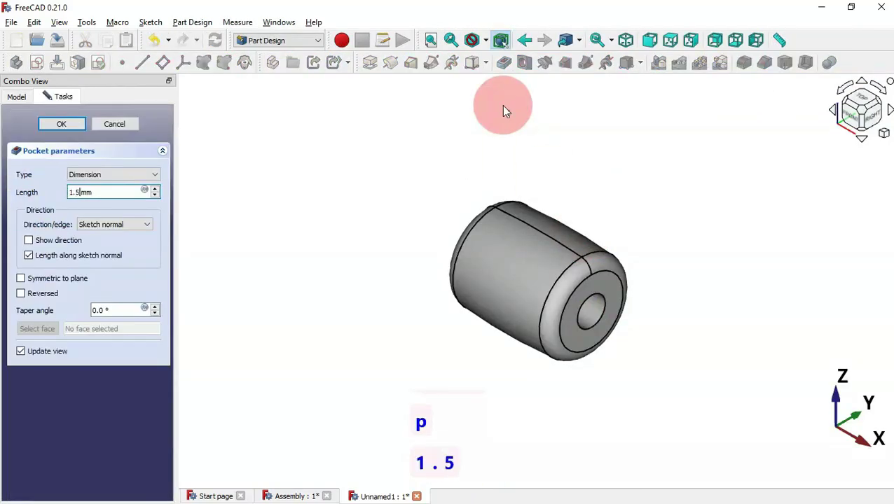
left_click(61, 123)
key("Home")
double_click(63, 179)
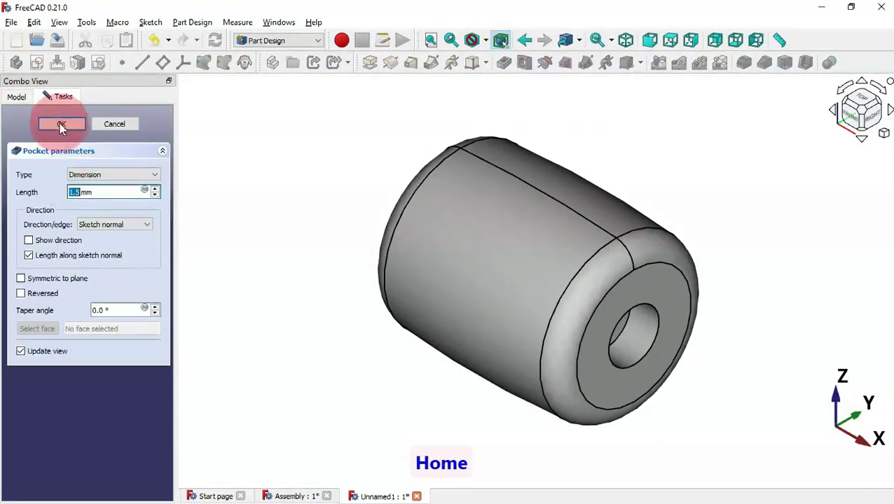
left_click(60, 124)
Mirror the pocket about the base YZ plane onto the opposite end of the barrel
left_click(82, 176)
key("m")
left_click(100, 395)
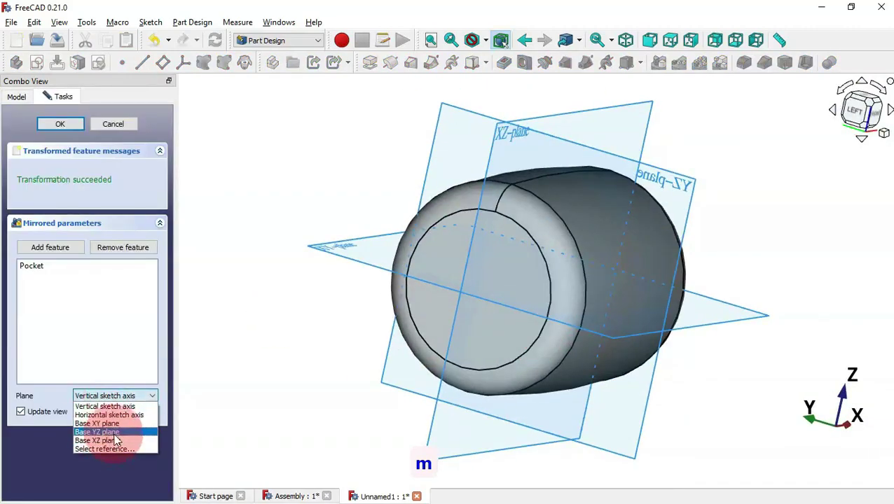
left_click(105, 423)
left_click(60, 123)
key("Home")
key("Home")
Sketch a narrow rectangle on the end face, running from the centre hole out past the barrel's edge
left_click(642, 285)
key("s")
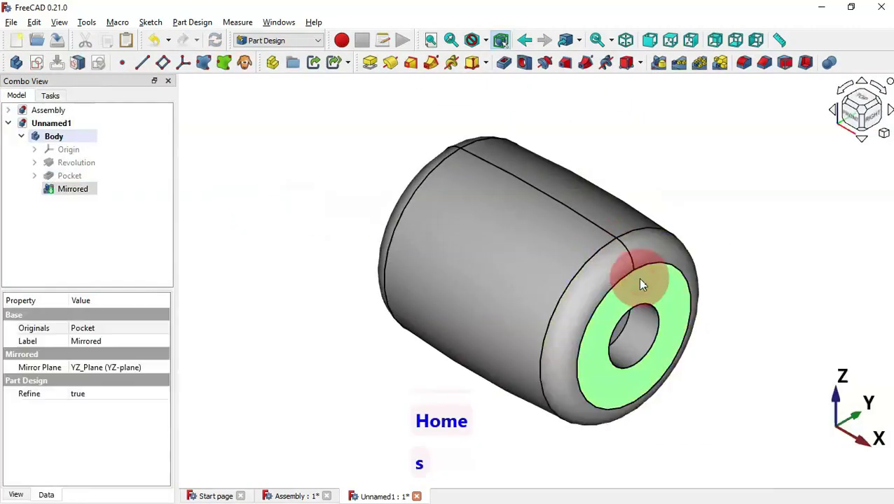
key("r")
left_click(481, 147)
left_click(522, 274)
key("Escape")
key("Escape")
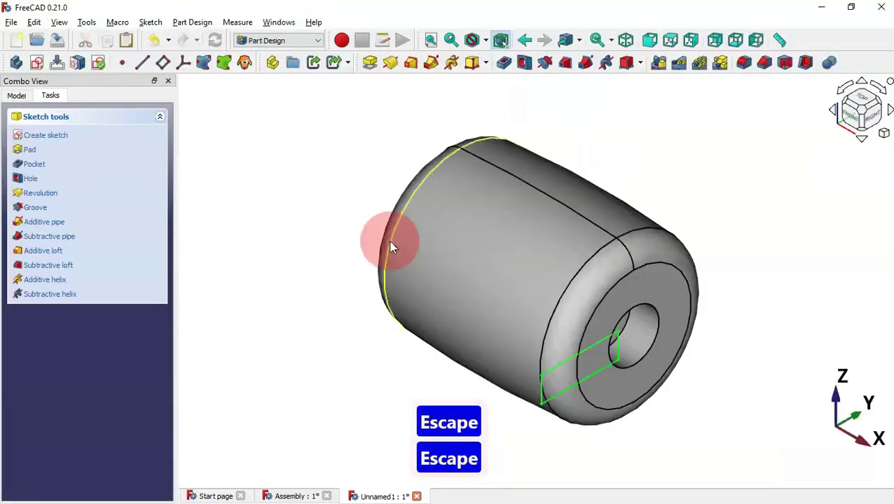
Pad the rectangle 1 mm in the reversed direction to form a lug on the barrel's end
left_click(70, 199)
key("e")
key("e")
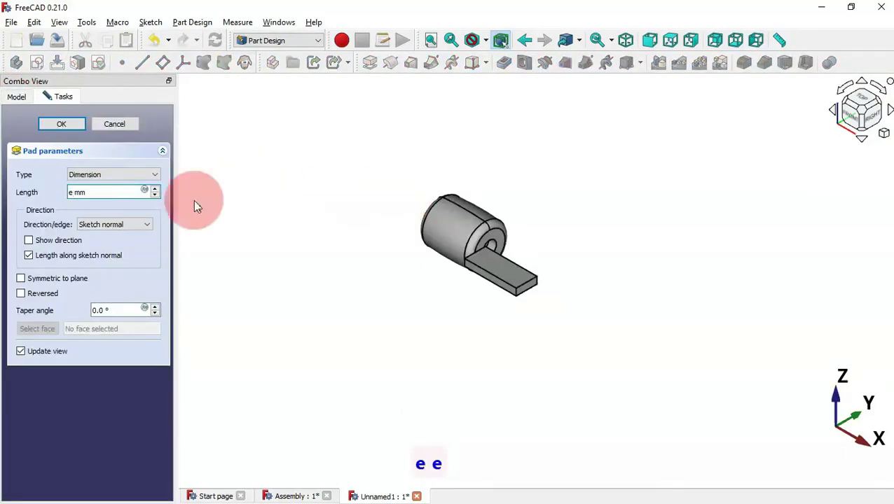
type("1")
left_click(49, 302)
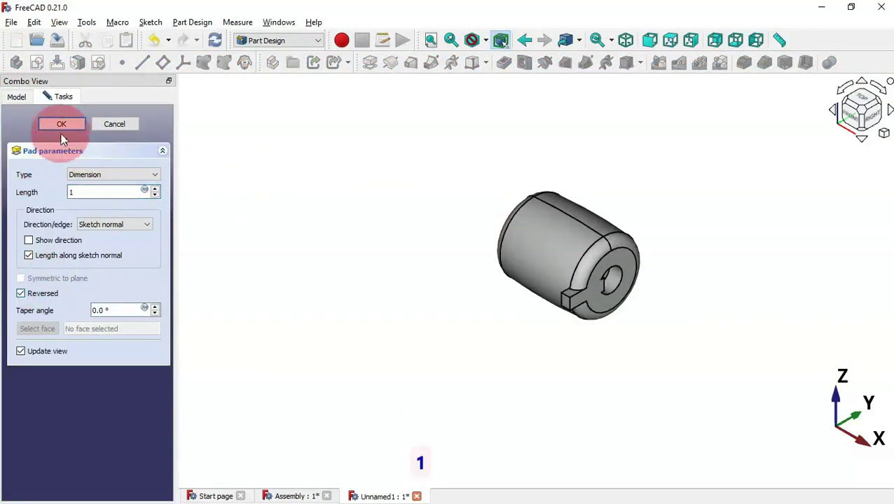
left_click(61, 124)
Create a MultiTransform of the lug pad with a polar pattern of 5 occurrences over 360°
left_click(70, 201)
key("m")
key("t")
right_click(134, 417)
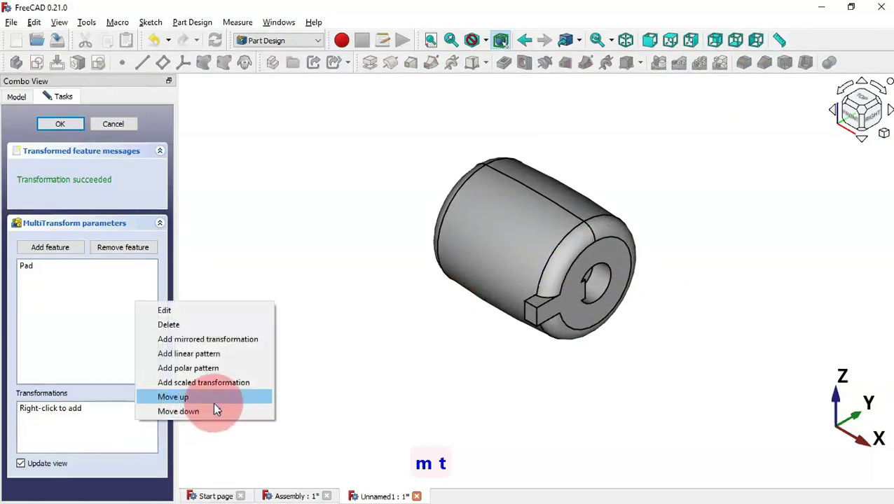
left_click(226, 369)
scroll(91, 466, "down", 2)
type("5")
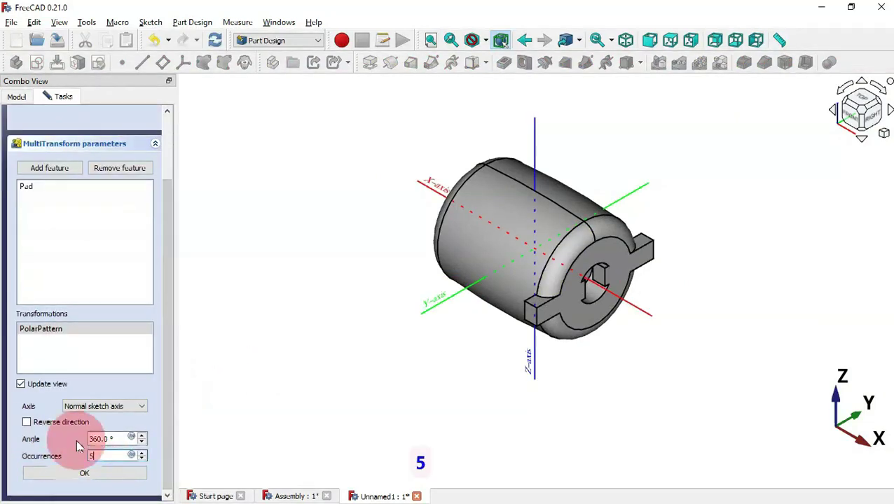
left_click(84, 473)
Add a mirrored transformation to the MultiTransform so the five lugs repeat on the barrel's opposite end
right_click(96, 408)
left_click(166, 321)
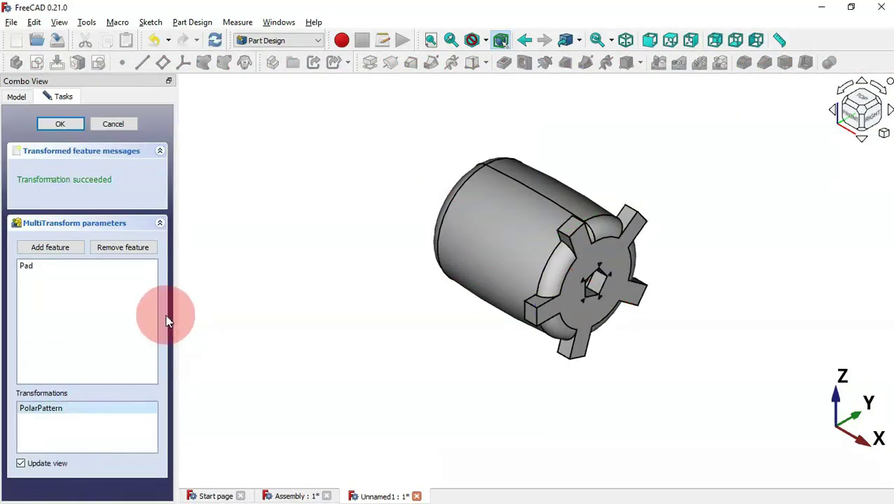
scroll(113, 439, "down", 2)
left_click(124, 456)
left_click(169, 429)
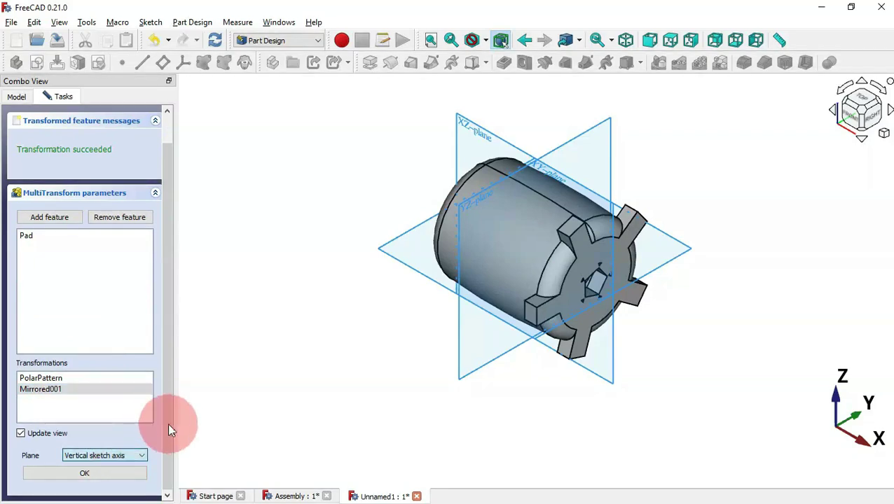
key("Return")
left_click(308, 313)
key("Return")
Sketch a circle on the front (XZ) plane over the middle of the barrel's upper edge
mouse_move(306, 314)
left_mouse_down()
mouse_move(637, 323)
mouse_move(555, 265)
mouse_move(760, 279)
left_mouse_up()
key("Home")
key("s")
left_click(405, 135)
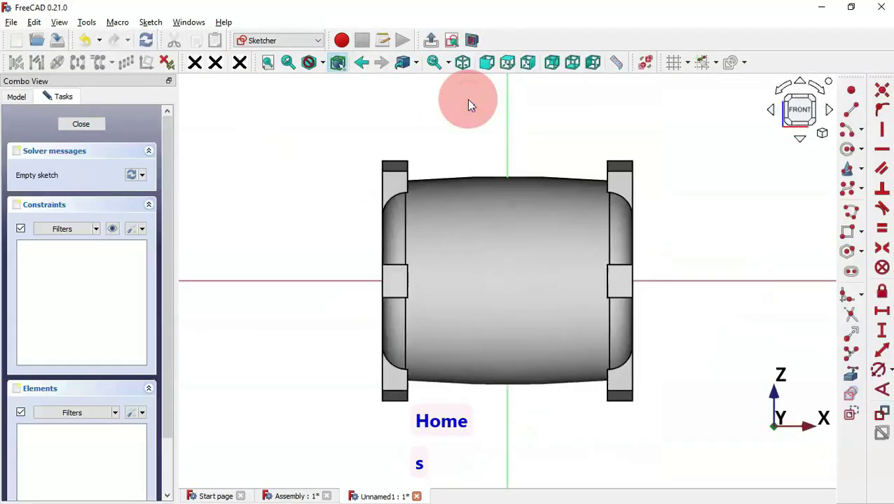
key("c")
left_click(501, 165)
left_click(532, 209)
key("Escape")
key("Escape")
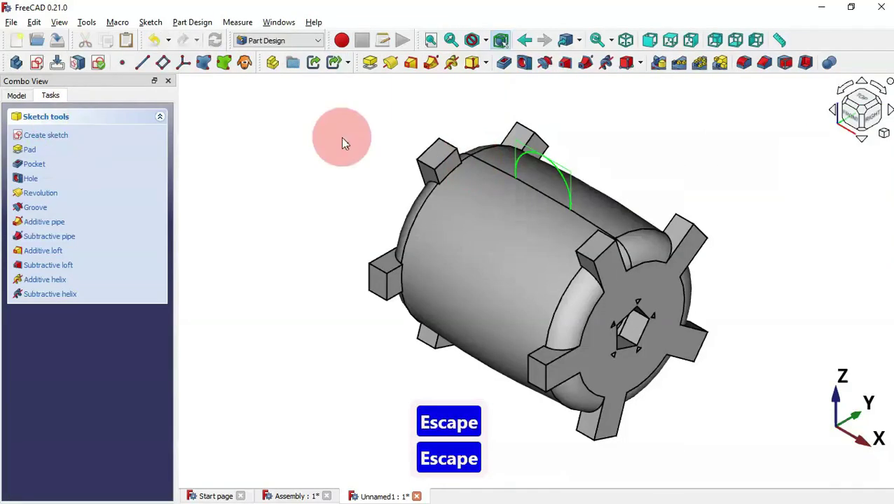
Cut a groove around the barrel's middle by revolving the circle about the base X axis
key("g")
left_click(126, 175)
left_click(105, 198)
left_click(68, 126)
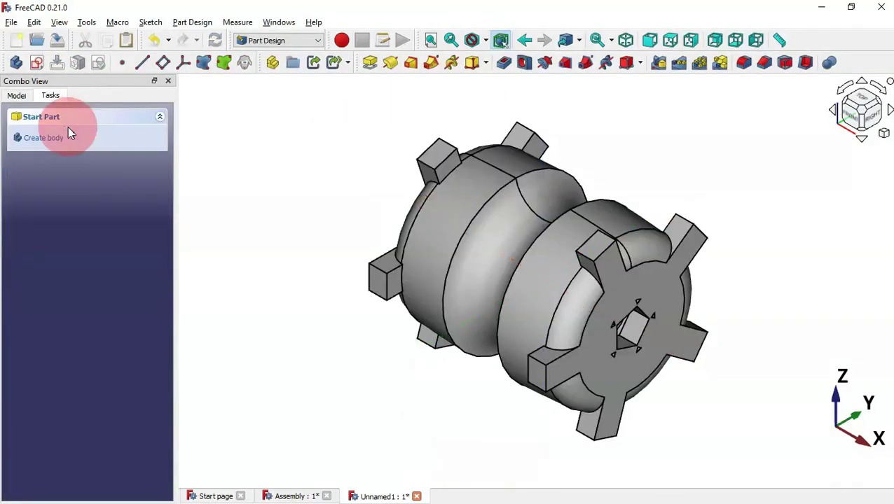
Sketch a small circle on the end face of the lug that lies on the sketch's vertical axis
left_click_drag(238, 308, 610, 336)
key("Home")
left_click(619, 298)
key("s")
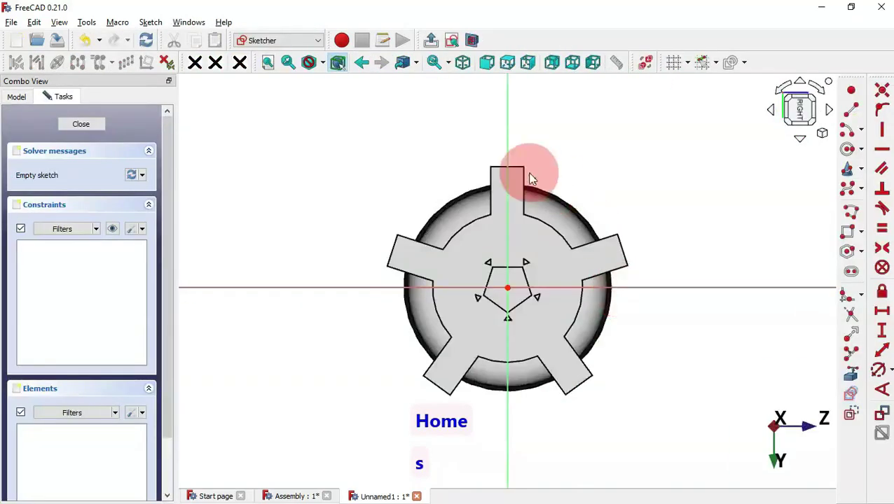
scroll(504, 176, "up", 5)
key("c")
left_click(479, 176)
left_click(478, 193)
key("Escape")
key("Escape")
Pocket the small circle through all to drill the aligned lugs at both ends
key("p")
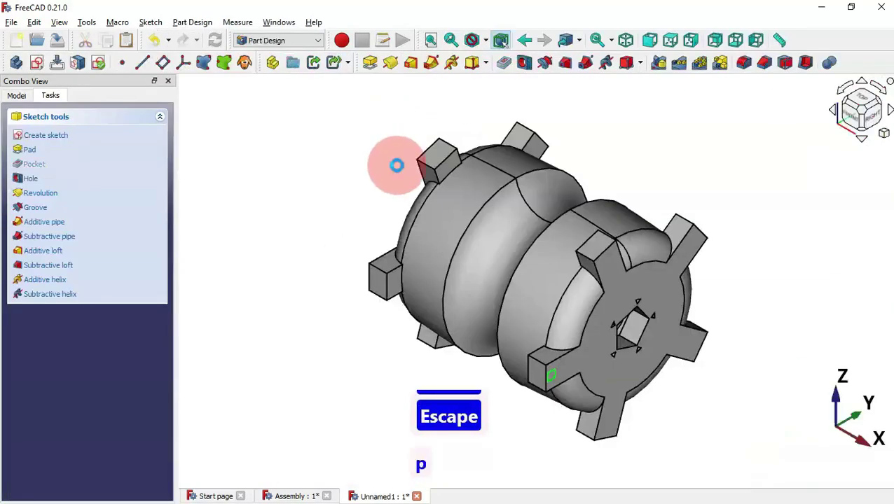
left_click(105, 174)
left_click(98, 187)
left_click_drag(350, 332, 420, 294)
left_click(61, 123)
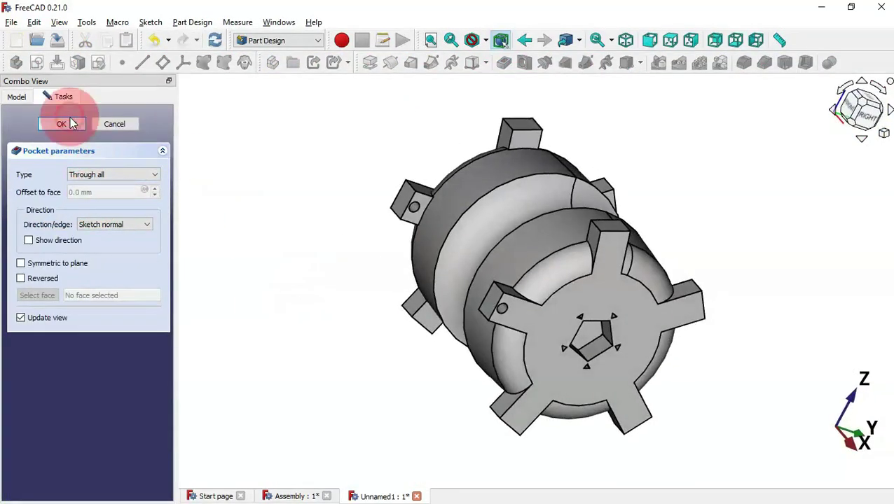
key("Home")
Create a polar pattern of the lug hole pocket around the base X axis with 5 occurrences over 360°
left_click(16, 95)
left_click(84, 241)
key("p")
key("p")
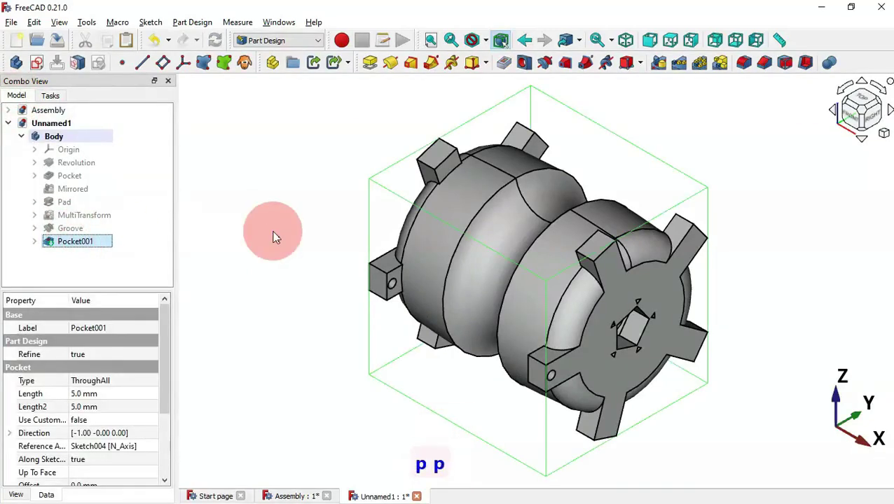
left_click(116, 396)
left_click(106, 436)
double_click(105, 445)
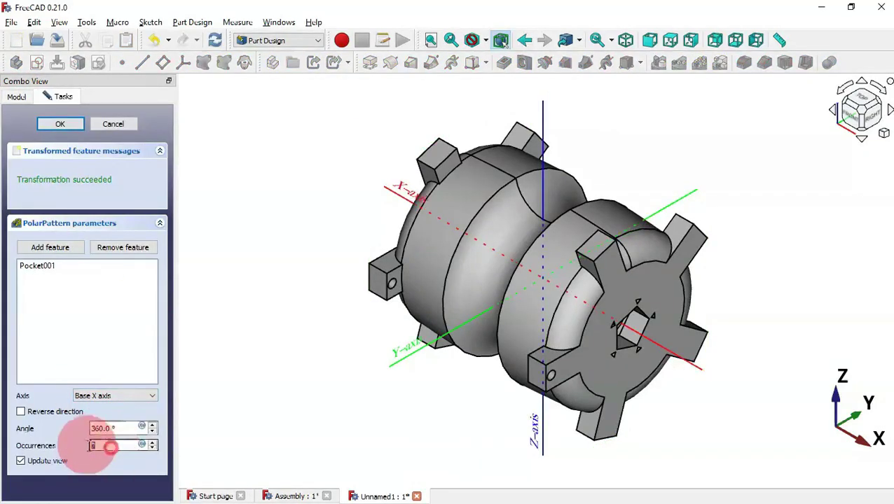
type("4")
type("5")
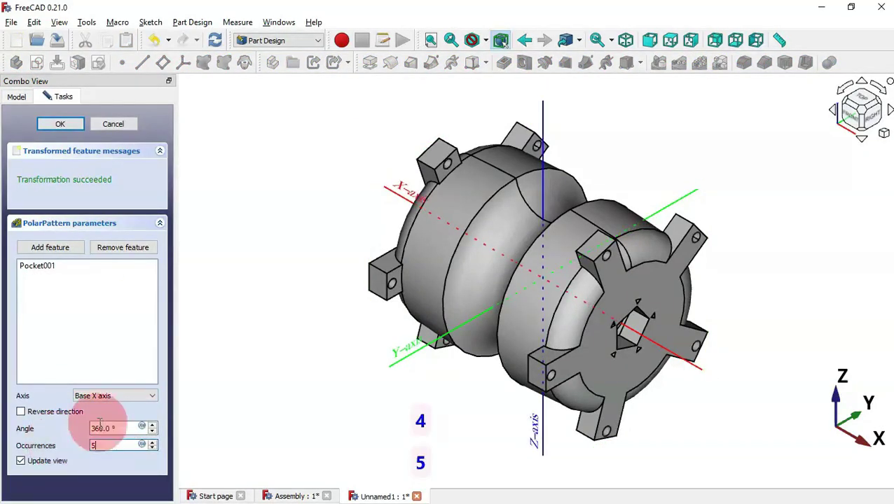
left_click_drag(281, 364, 225, 299)
left_click(44, 120)
key("Home")
Fillet the edges of the central groove with a 0.5 mm radius
left_click(490, 196)
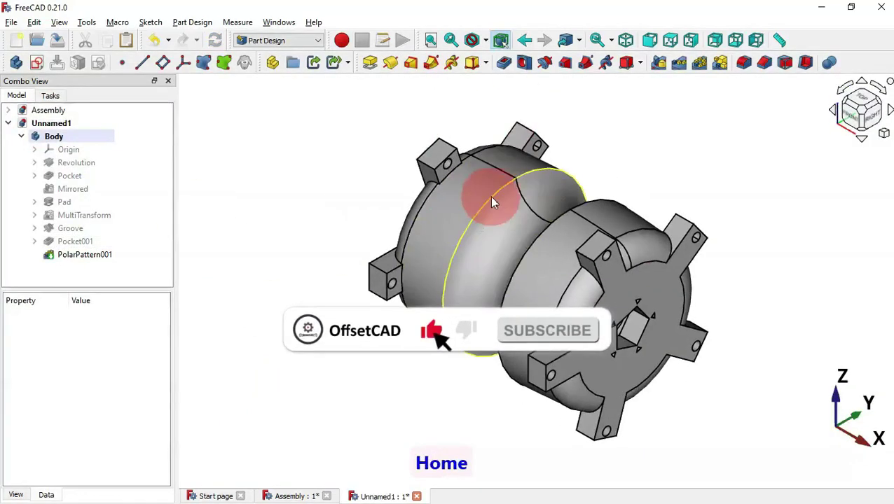
type("f0.5")
key("Return")
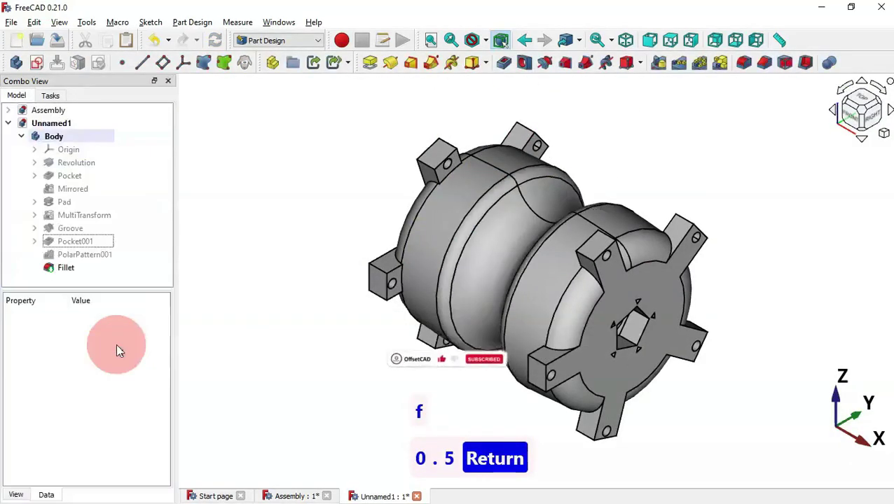
left_click_drag(539, 273, 664, 283)
key("Home")
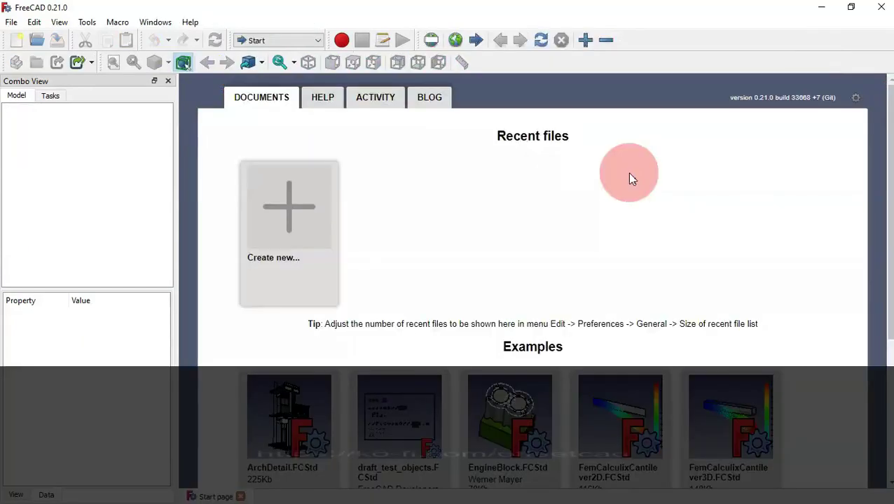
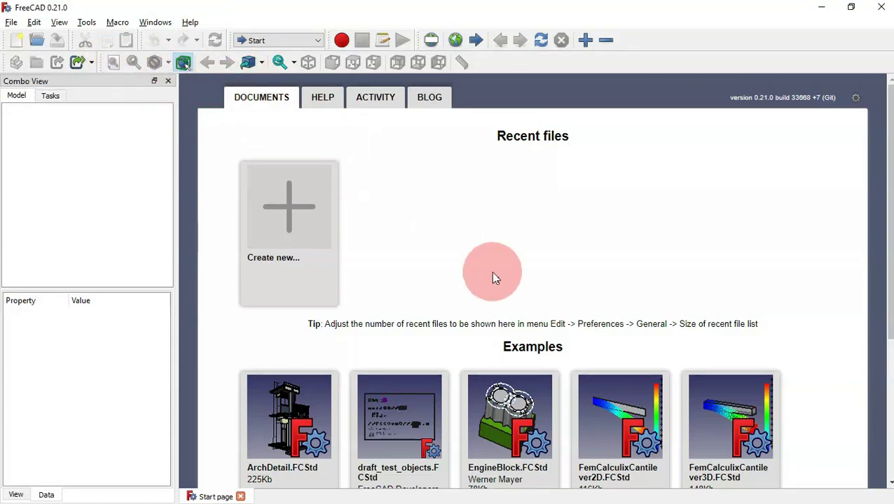
Open the Jeep Assembly.FCStd document from the Jeep Files folder
key("ctrl+o")
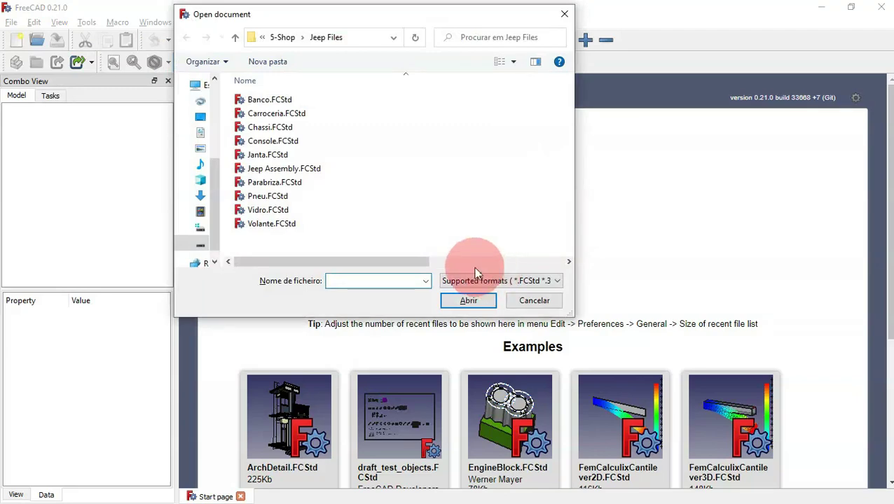
double_click(317, 168)
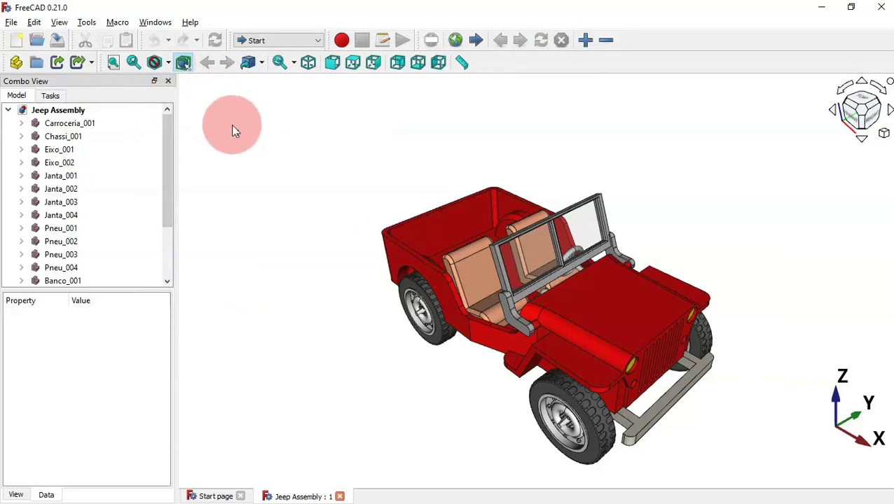
Look through the available draw styles and display the jeep assembly in Wireframe mode
left_click(168, 62)
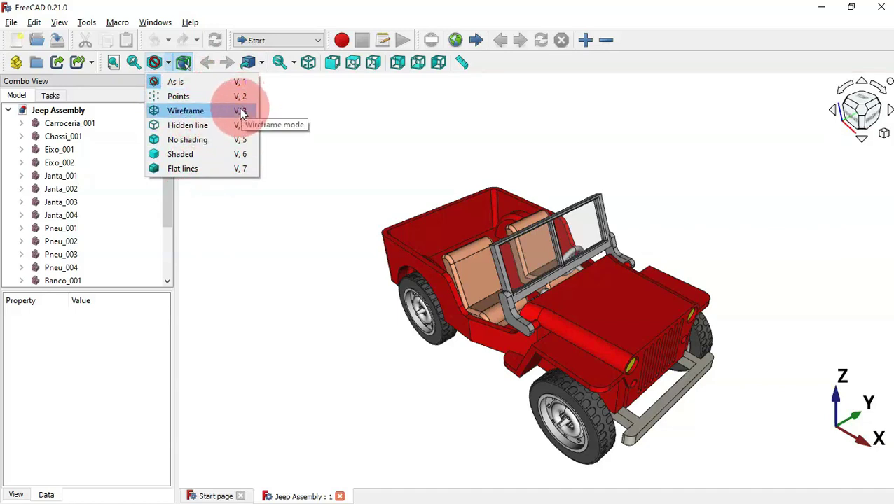
left_click(228, 169)
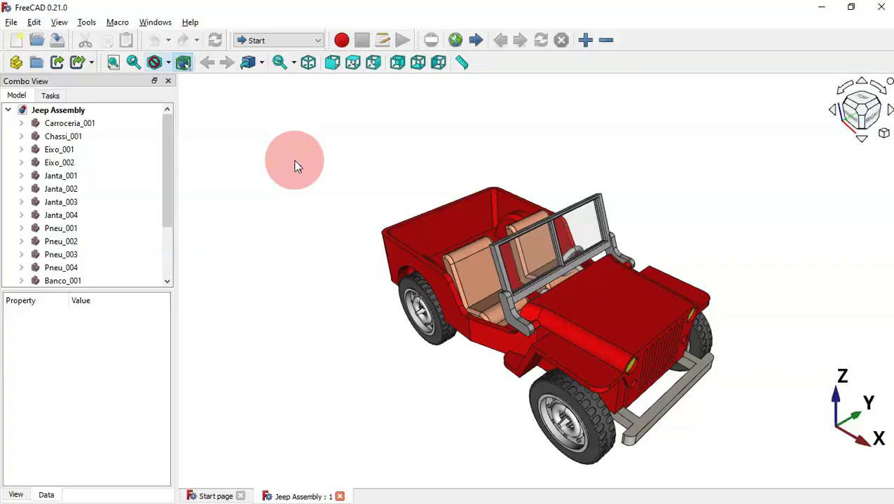
key("v")
key("3")
left_click_drag(295, 166, 794, 276)
left_click(667, 196)
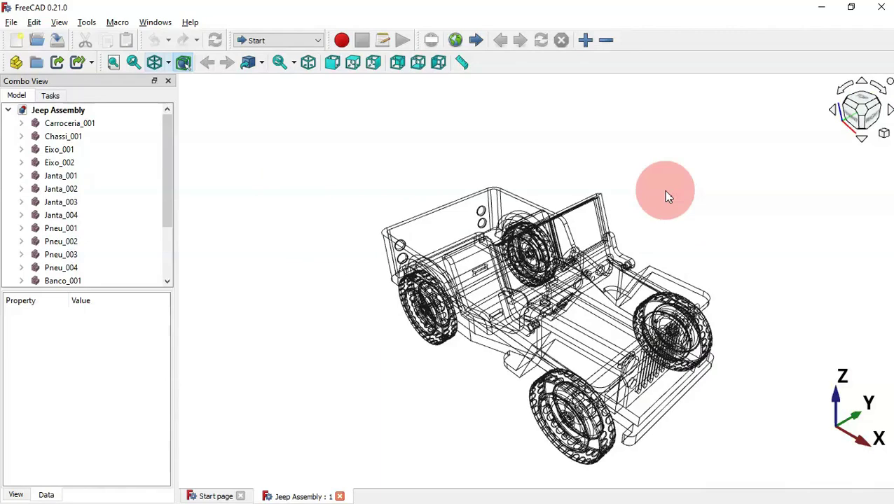
Display the jeep assembly in the Shaded draw style and orbit it to inspect the underside
key("v")
key("6")
mouse_move(748, 287)
left_mouse_down()
mouse_move(757, 287)
mouse_move(359, 292)
mouse_move(345, 174)
mouse_move(369, 127)
left_mouse_up()
left_click(397, 197)
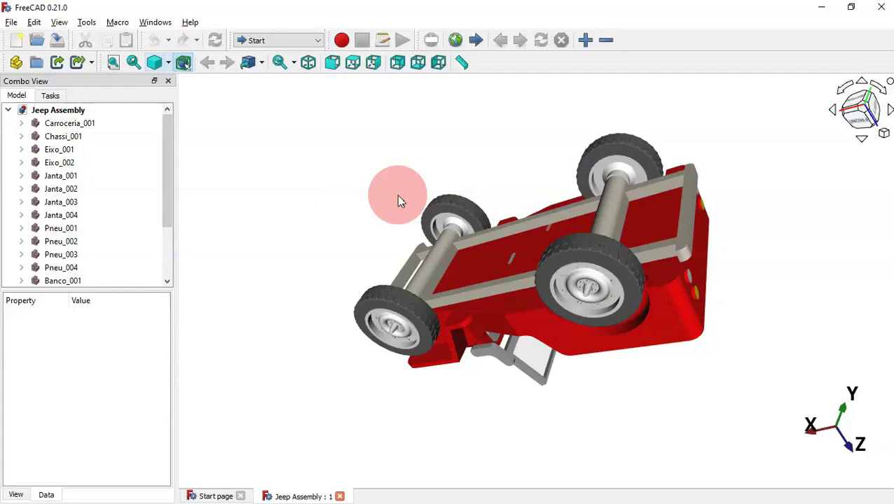
left_click_drag(398, 200, 537, 307)
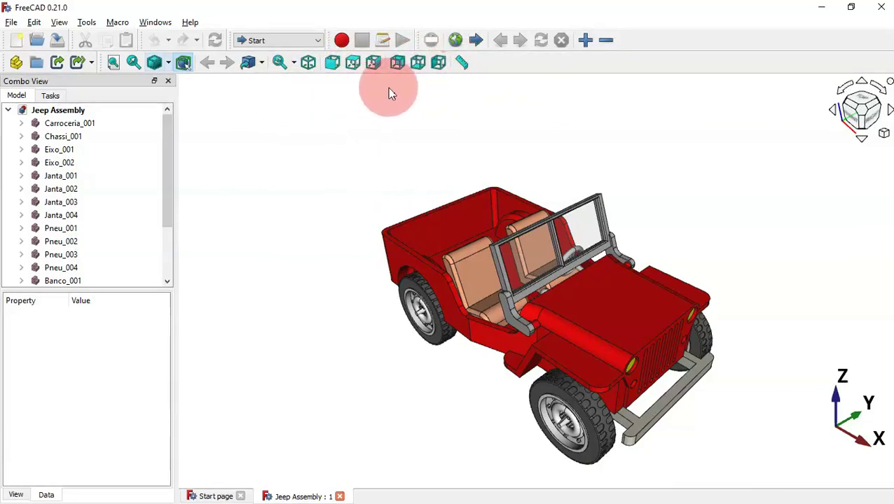
Orbit the jeep assembly to different angles, restoring the isometric view after each rotation
left_click(307, 63)
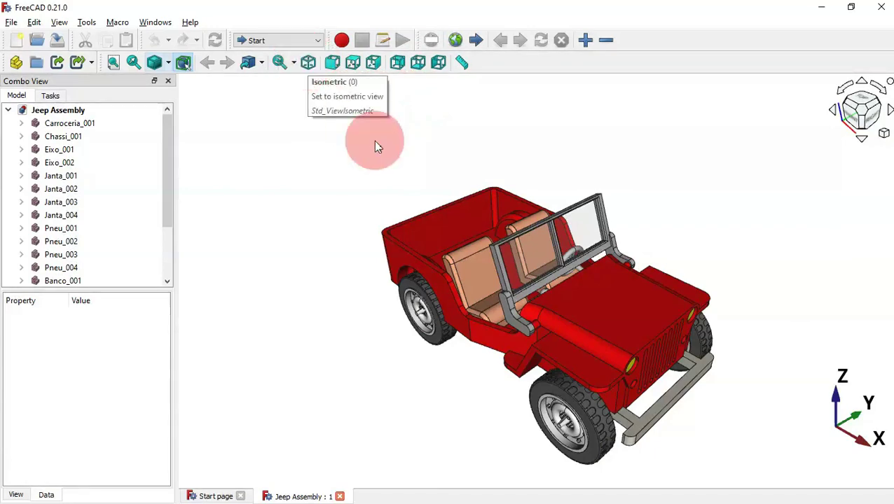
left_click_drag(590, 153, 478, 220)
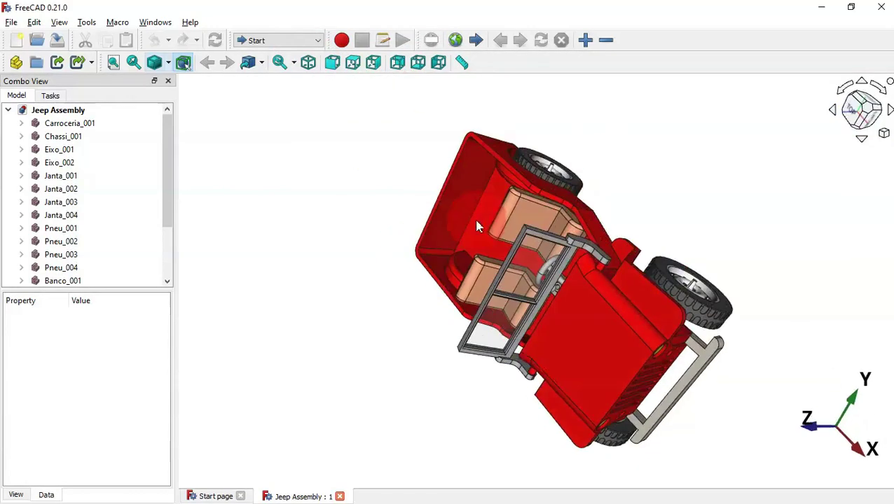
left_click(304, 174)
key("0")
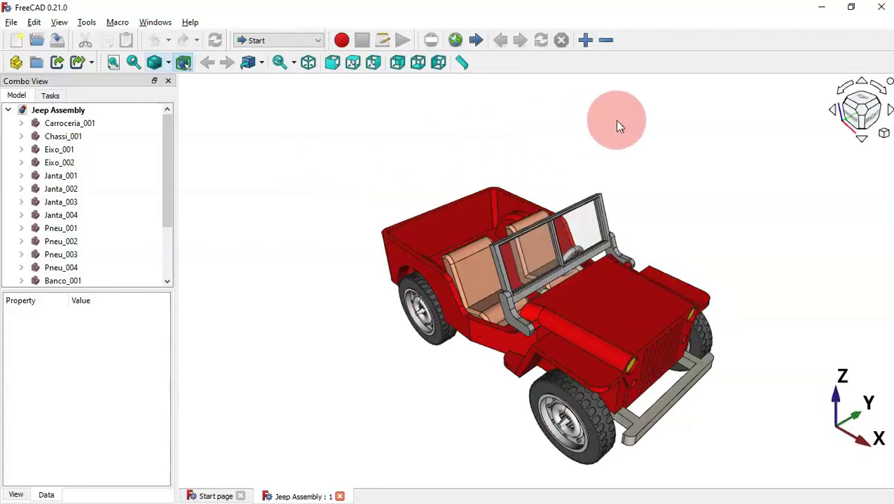
left_click_drag(618, 124, 462, 228)
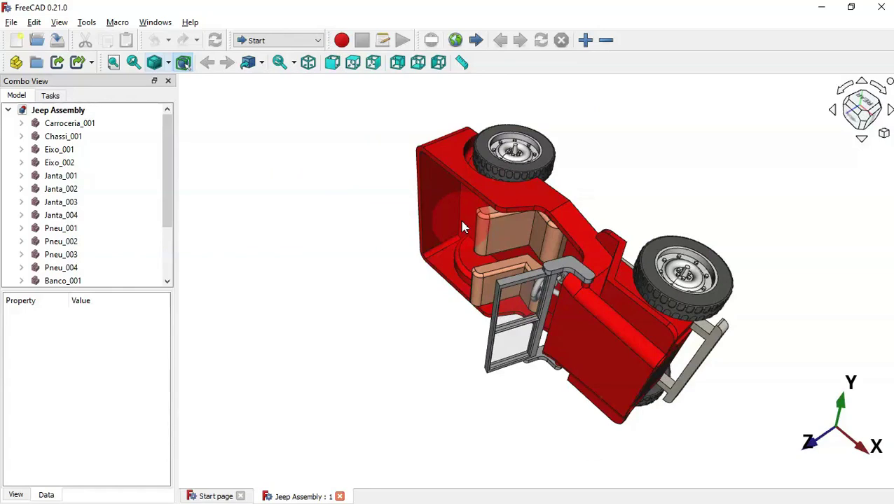
key("0")
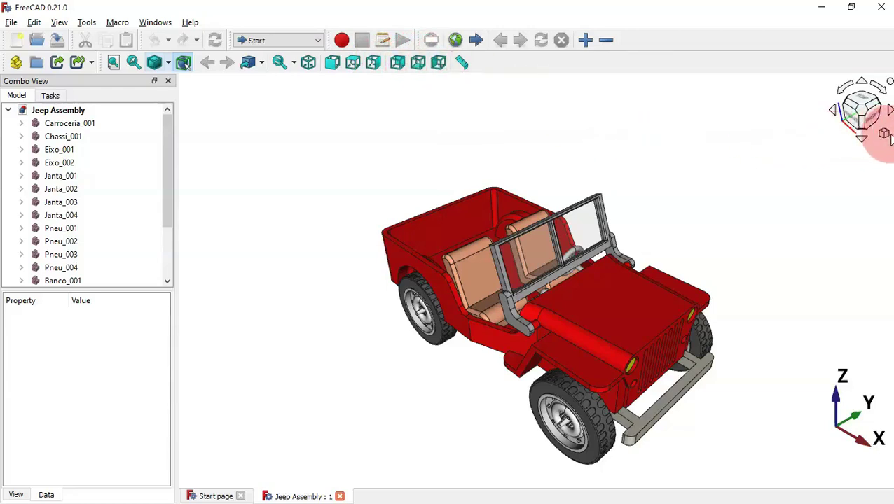
left_click(884, 136)
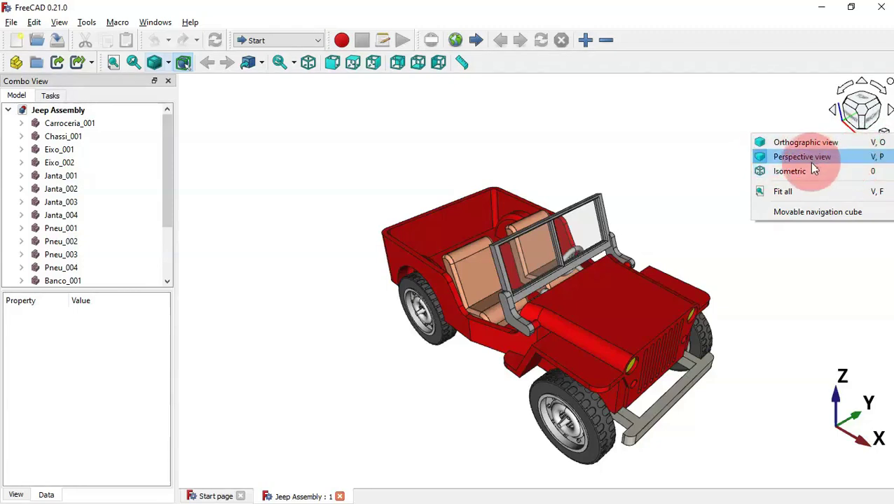
left_click(884, 173)
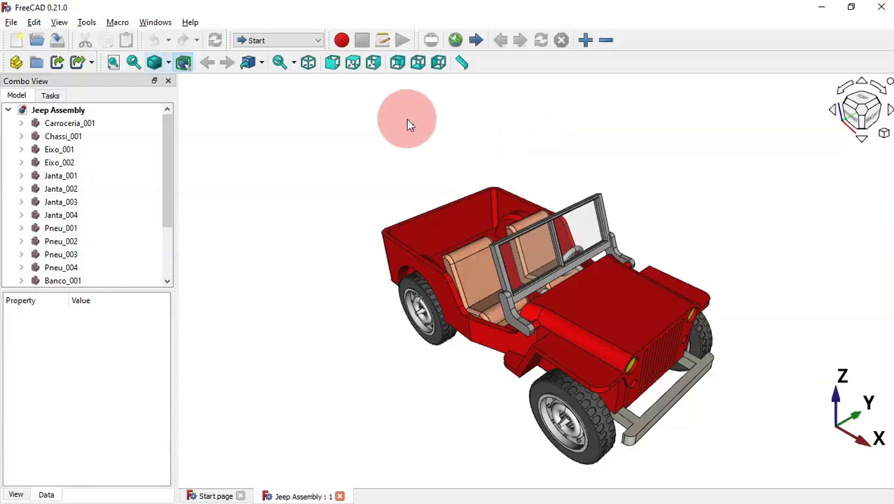
Switch to the A2plus workbench and close the Jeep Assembly document
left_click(282, 42)
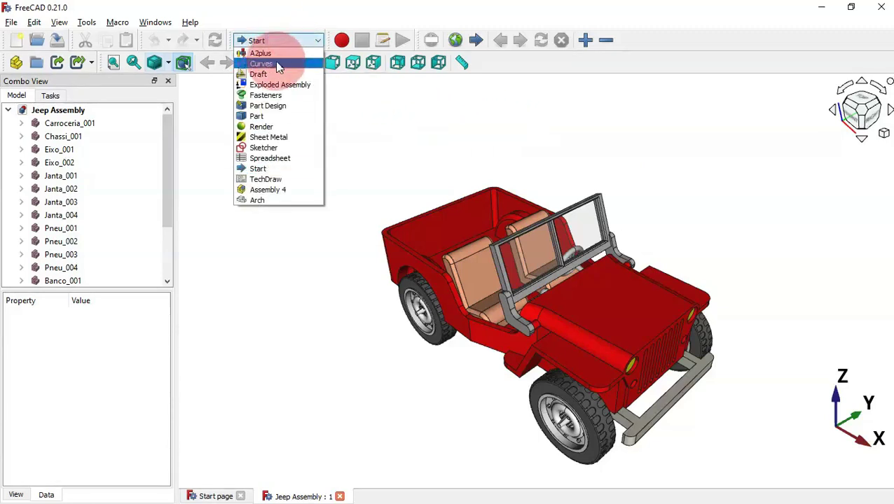
left_click(276, 54)
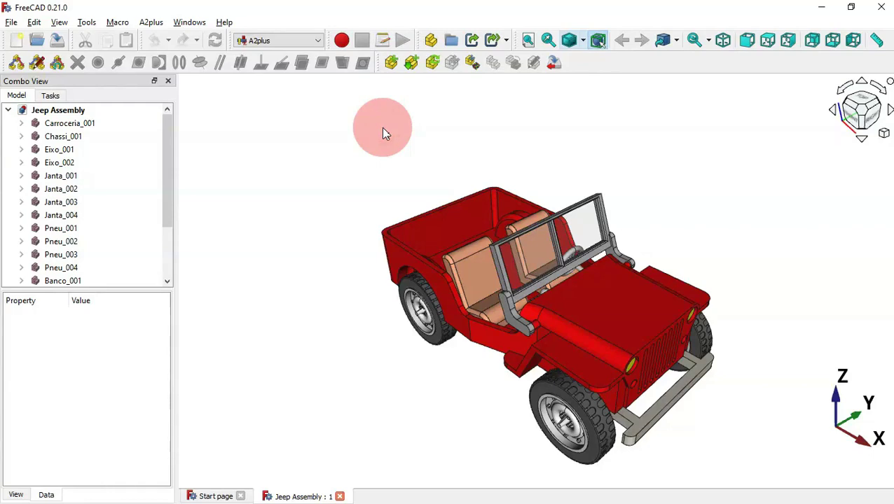
left_click(339, 497)
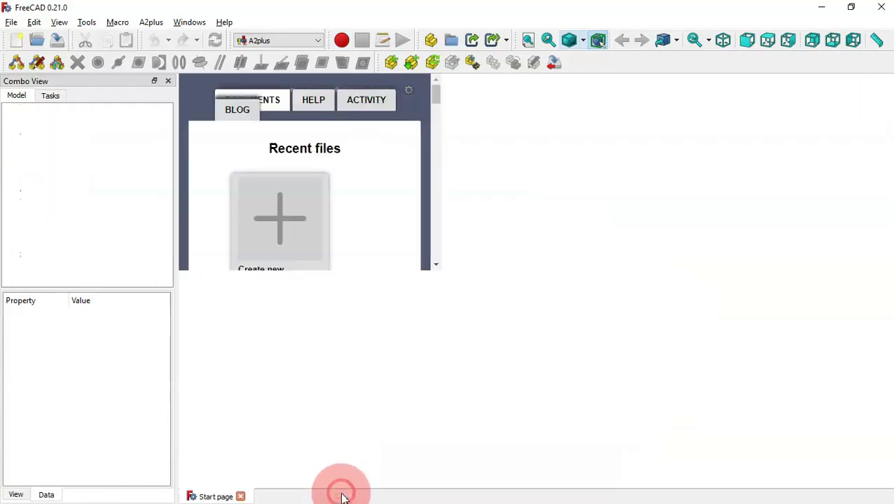
Switch to the Part Design workbench and create a new empty document
left_click(308, 40)
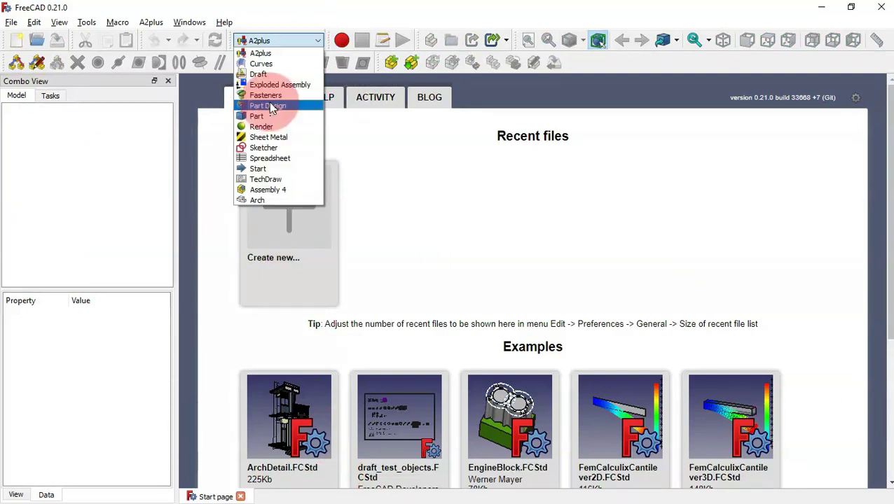
left_click(279, 104)
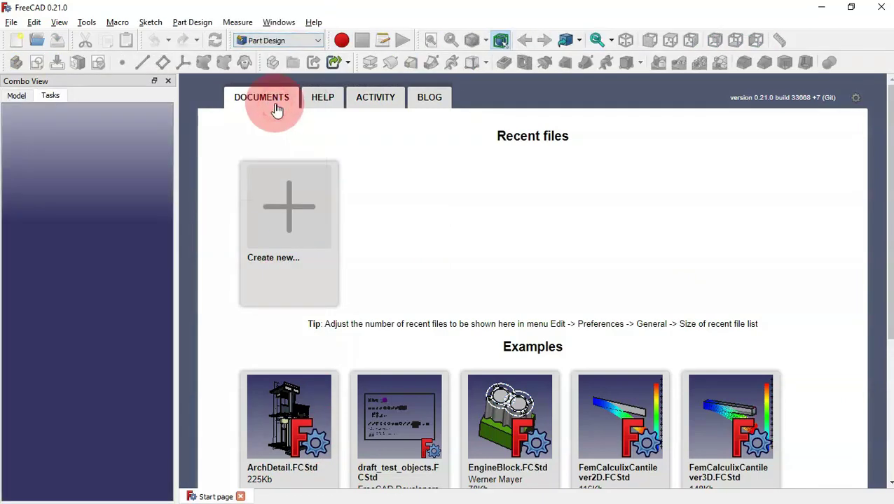
left_click(283, 210)
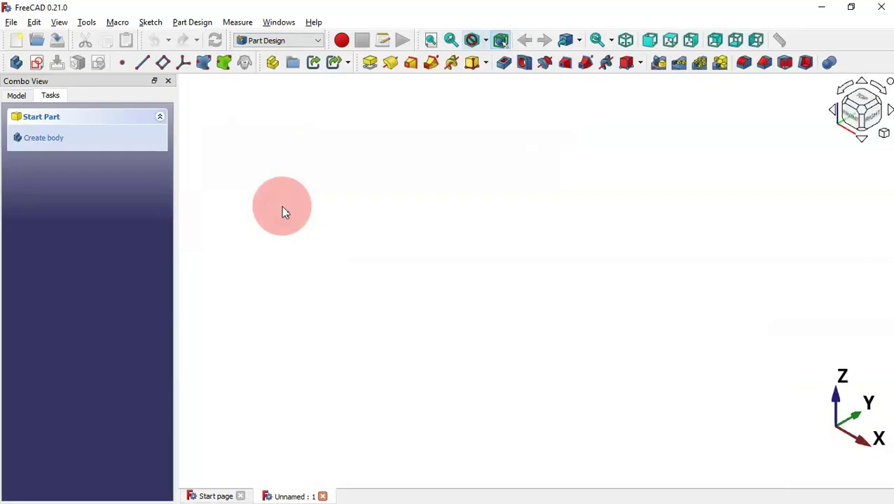
Draw a freehand rectangle enclosing the origin in a new sketch on the XY plane, and leave the sketch
left_click(40, 66)
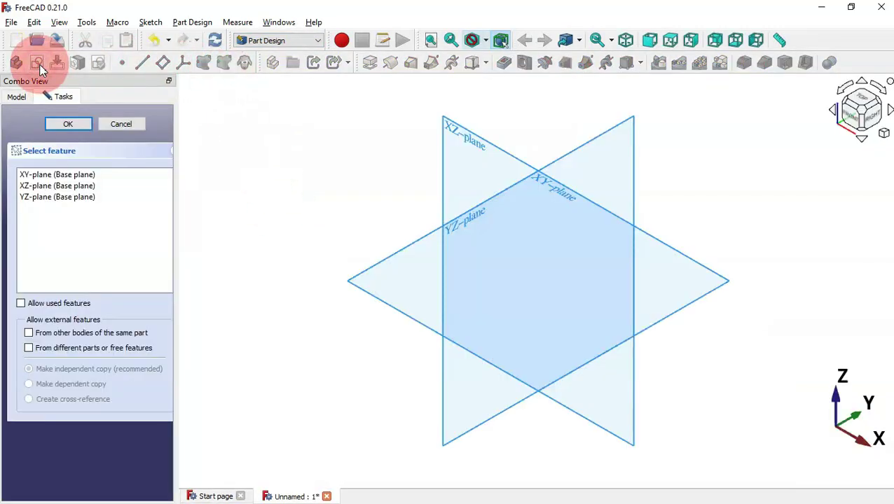
left_click(556, 192)
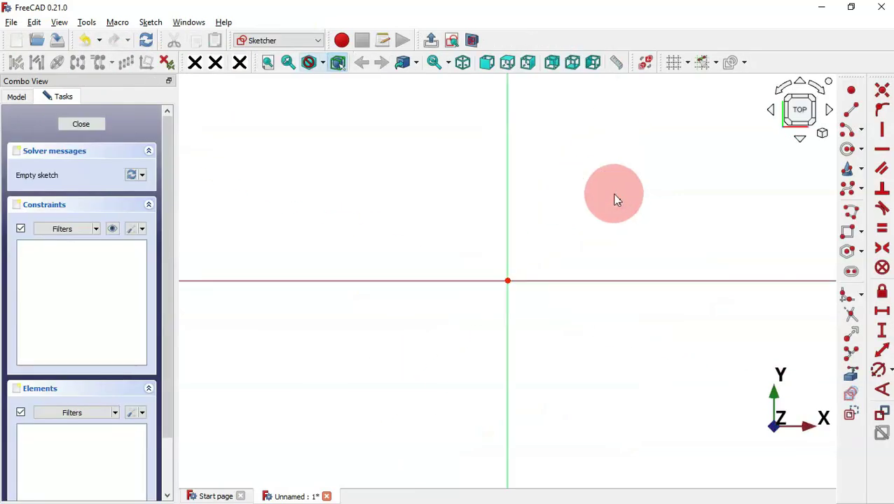
left_click(848, 232)
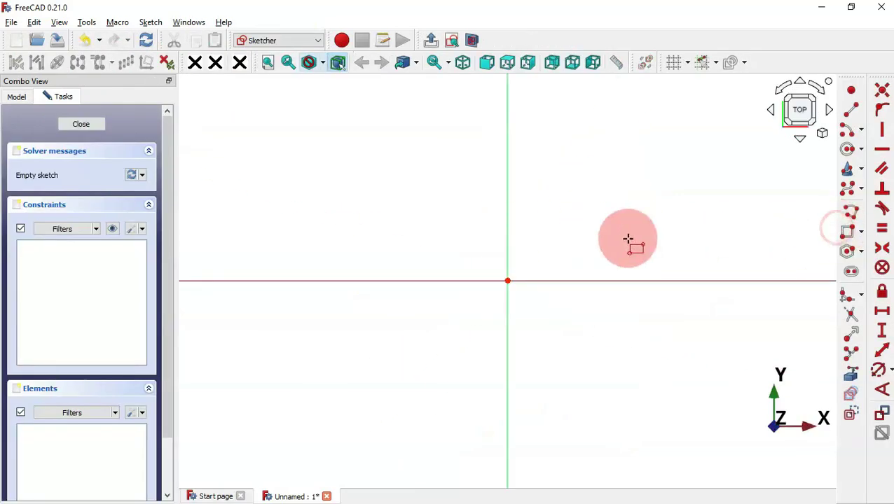
left_click(417, 193)
left_click(629, 363)
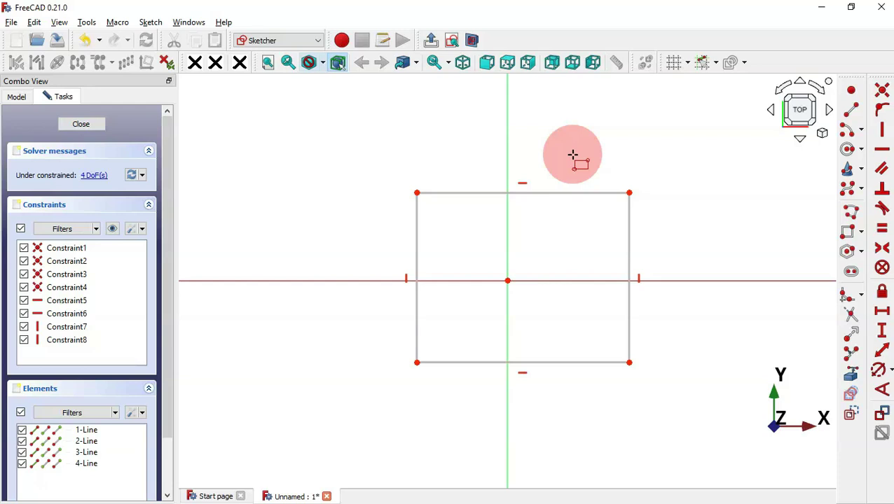
key("Escape")
key("Escape")
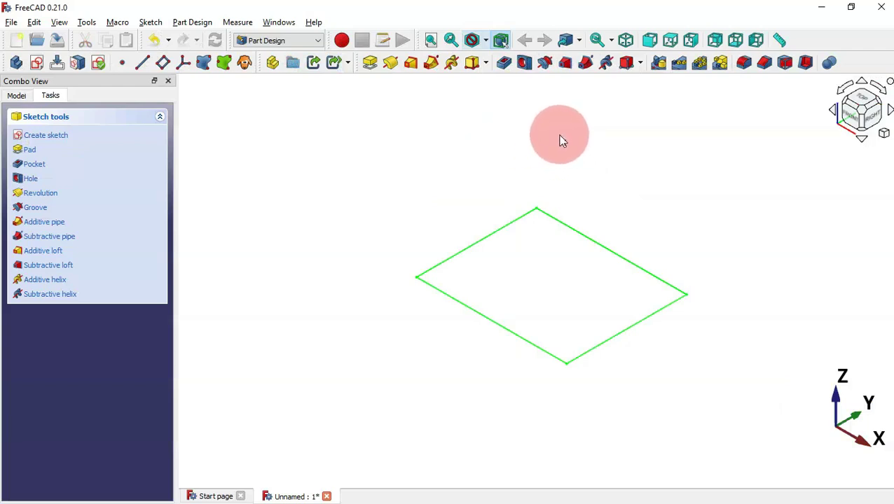
scroll(575, 145, "up", 2)
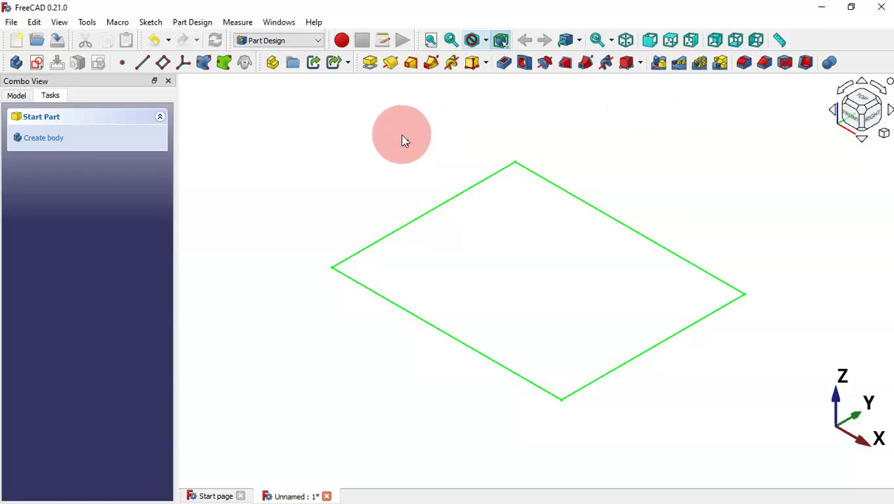
Show the Sketcher category's keyboard shortcuts in the Customize dialog, and close the dialog
left_click(91, 24)
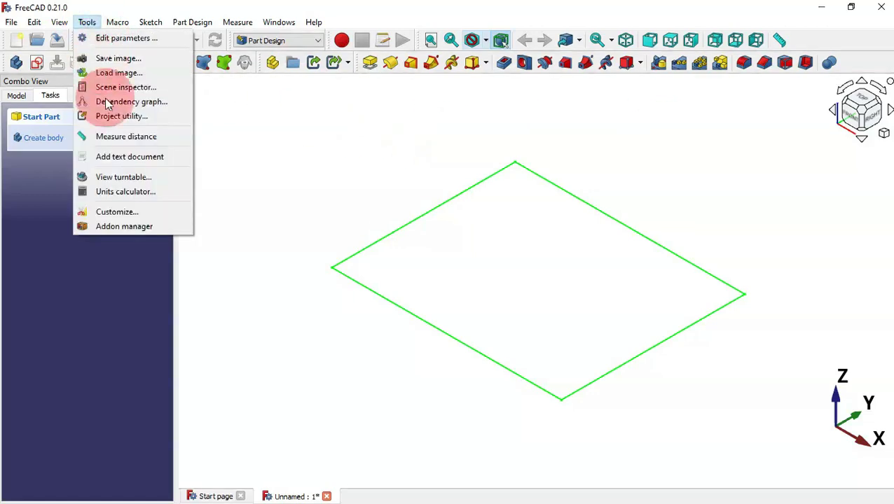
left_click(143, 217)
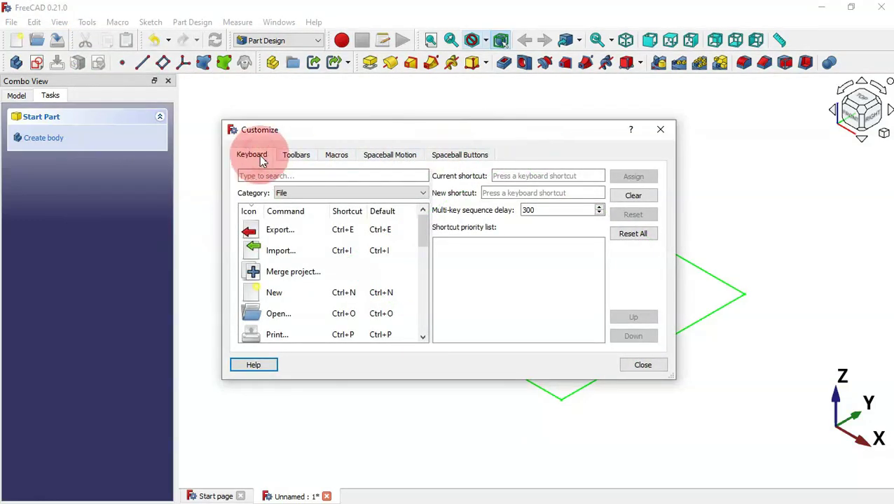
left_click(329, 194)
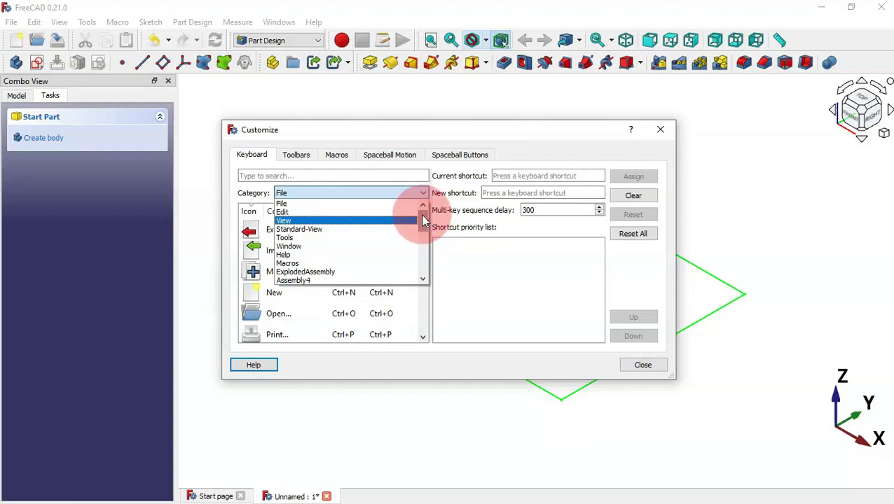
left_click_drag(423, 224, 422, 248)
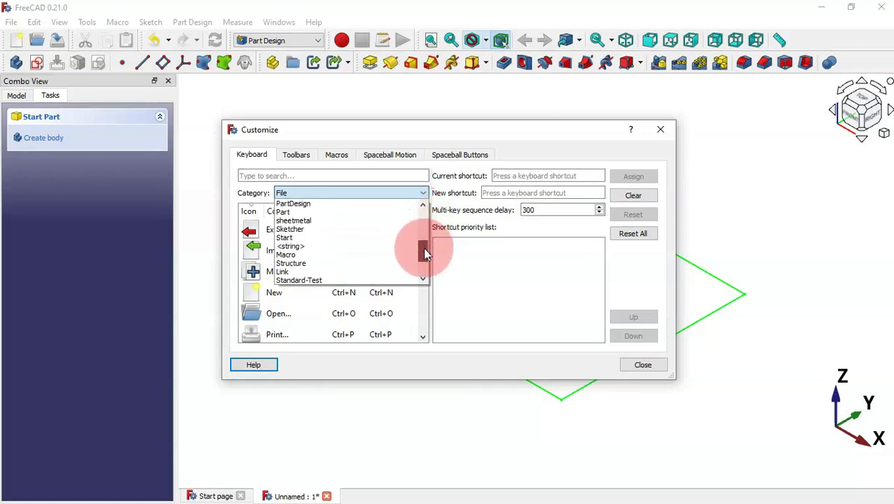
left_click(305, 229)
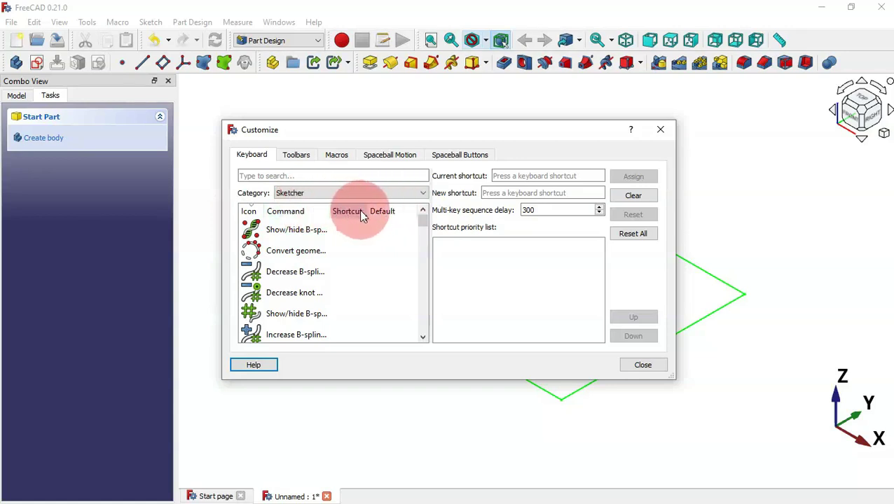
left_click(660, 130)
Switch to the Sketcher workbench and review the shortcuts listed for the Sketcher geometries, constraints and tools commands
left_click(312, 43)
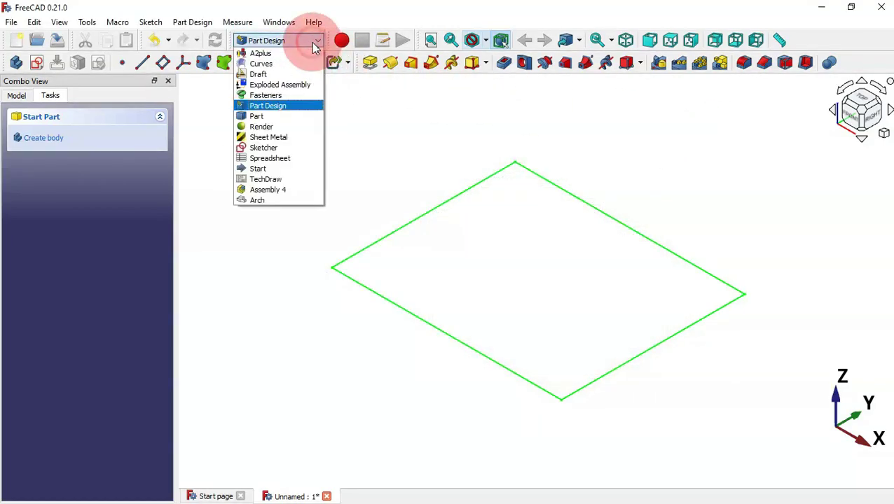
left_click(276, 149)
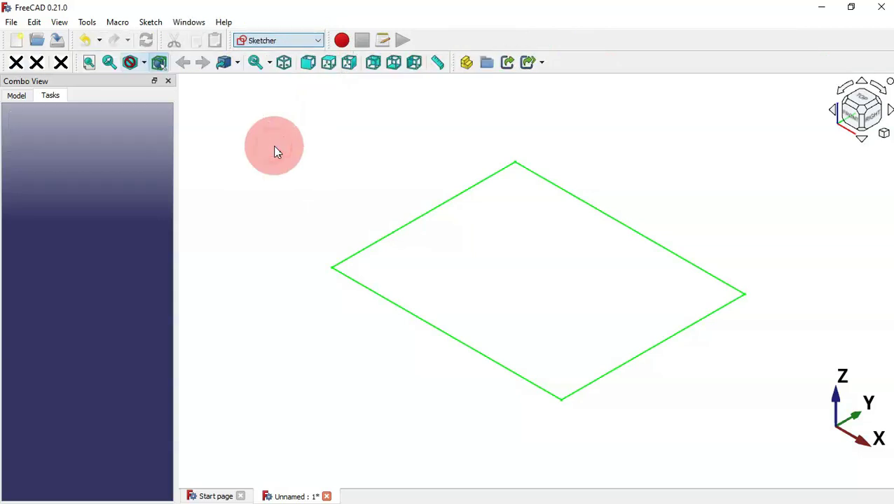
left_click(151, 22)
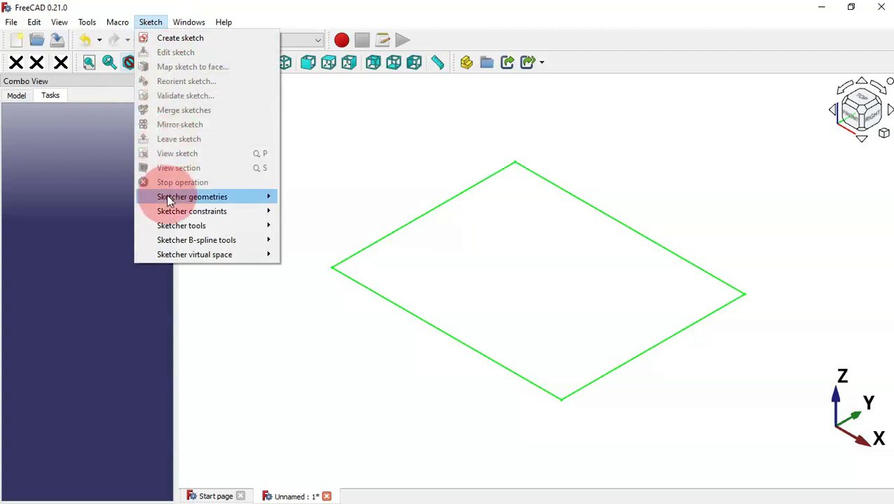
mouse_move(146, 193)
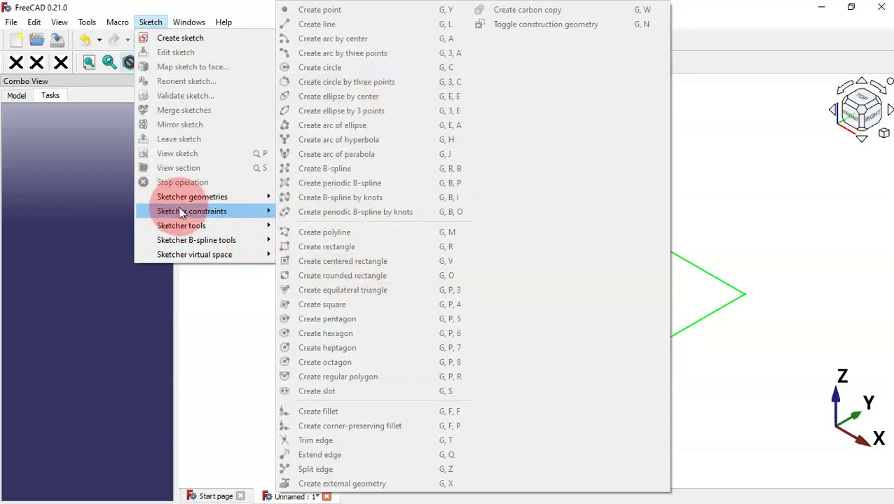
mouse_move(176, 211)
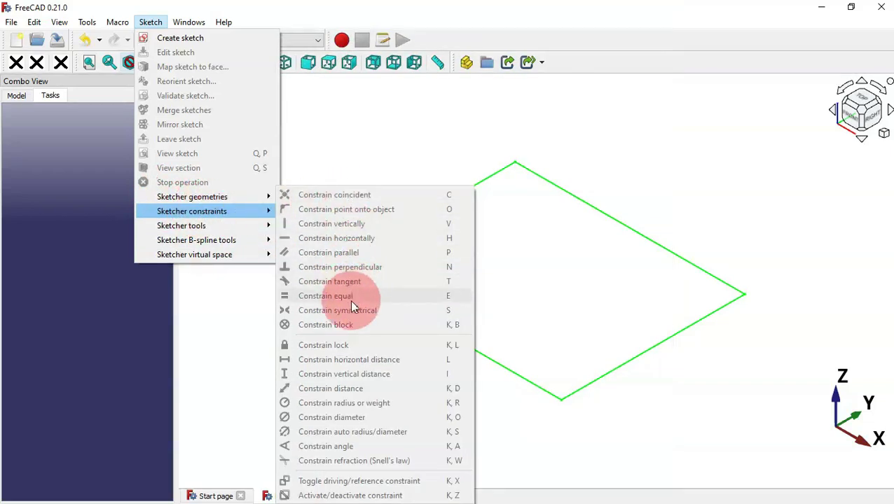
mouse_move(220, 228)
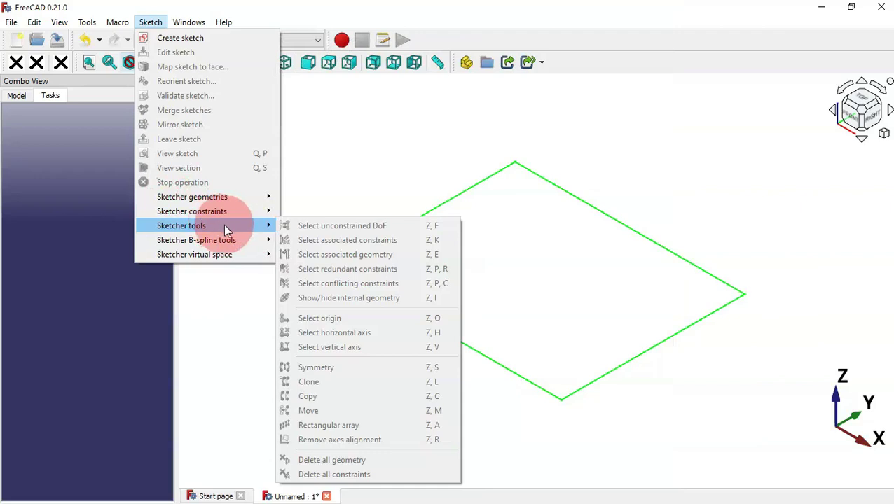
mouse_move(224, 201)
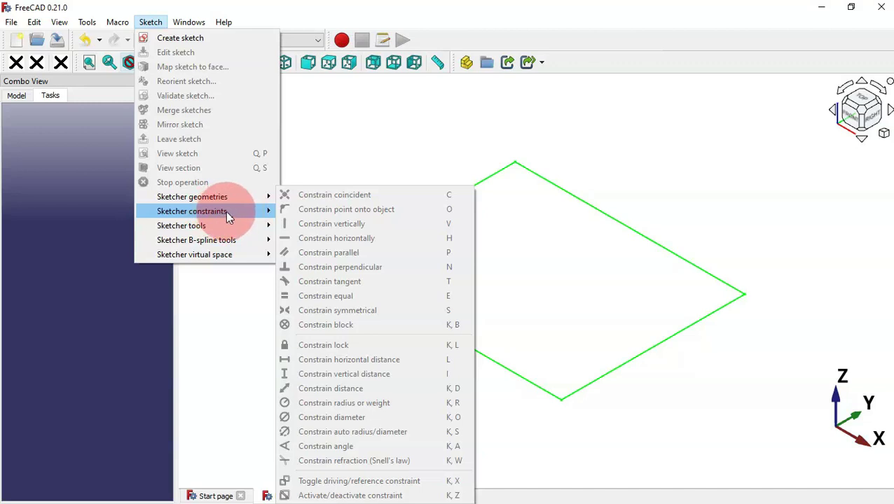
left_click(339, 164)
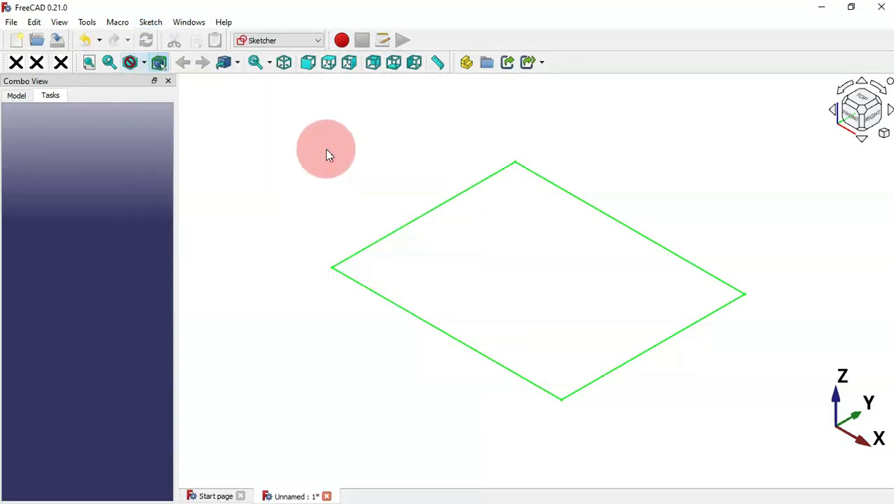
Open the Customize dialog's keyboard settings for the Sketcher category and locate the constraint commands
left_click(88, 22)
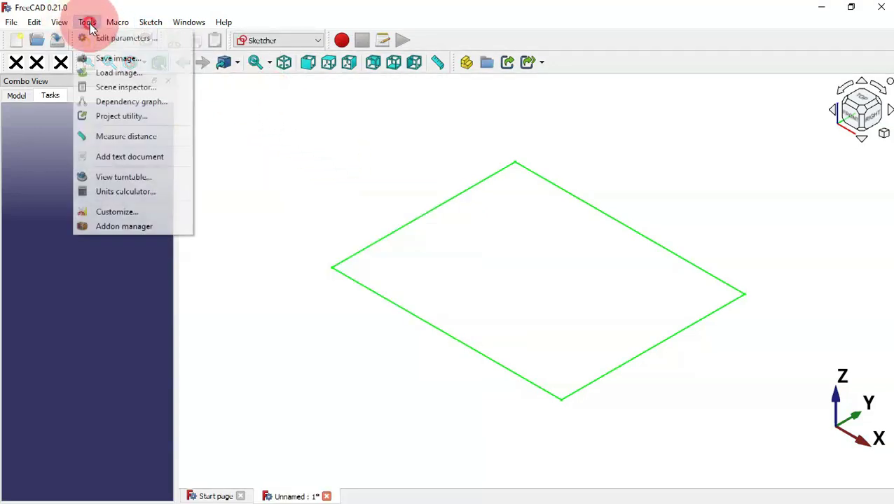
left_click(147, 212)
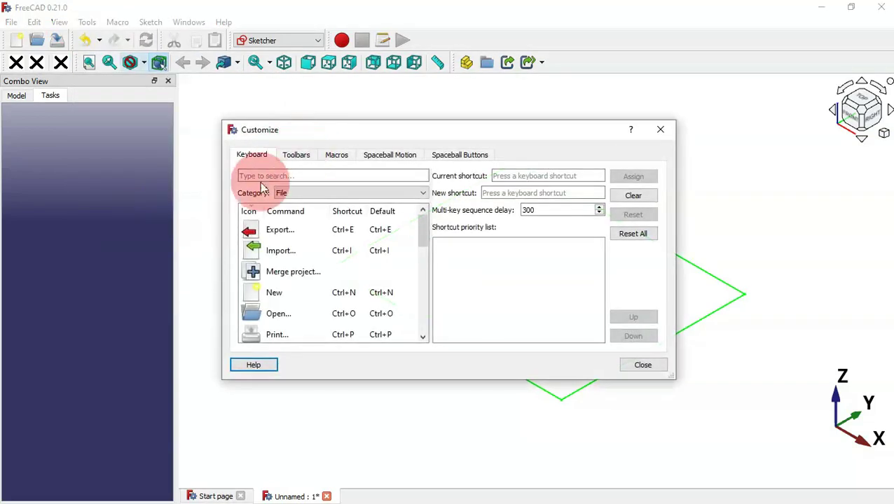
left_click(306, 192)
left_click_drag(419, 215, 425, 250)
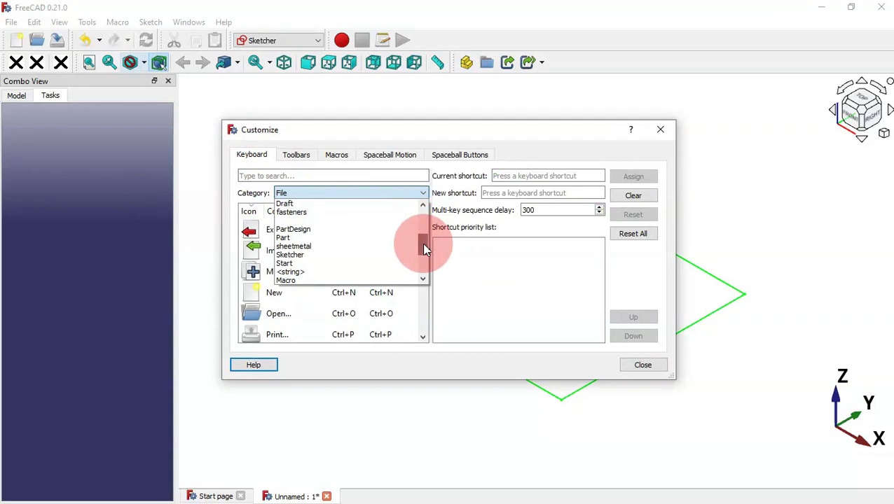
left_click(312, 256)
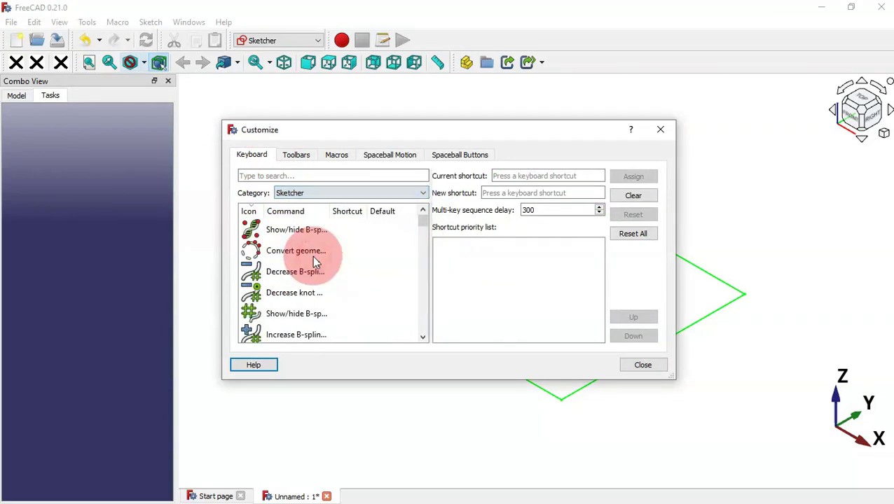
left_click(423, 337)
left_click_drag(424, 338, 423, 339)
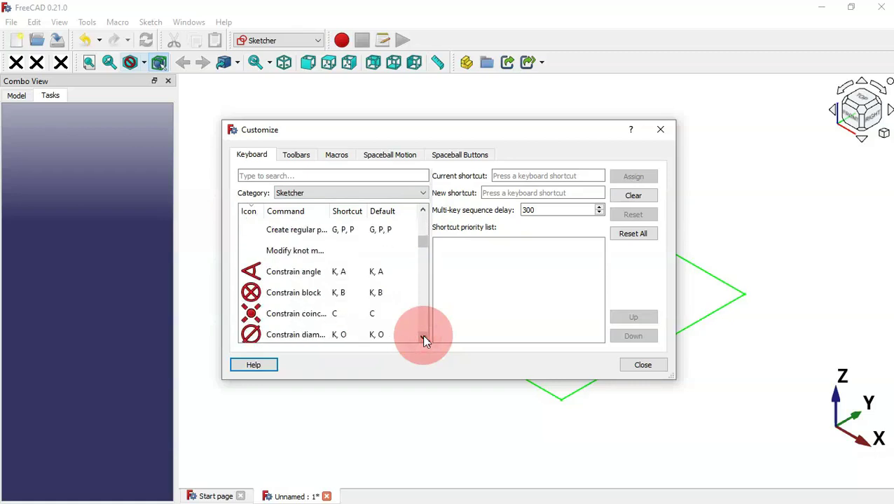
left_click(423, 338)
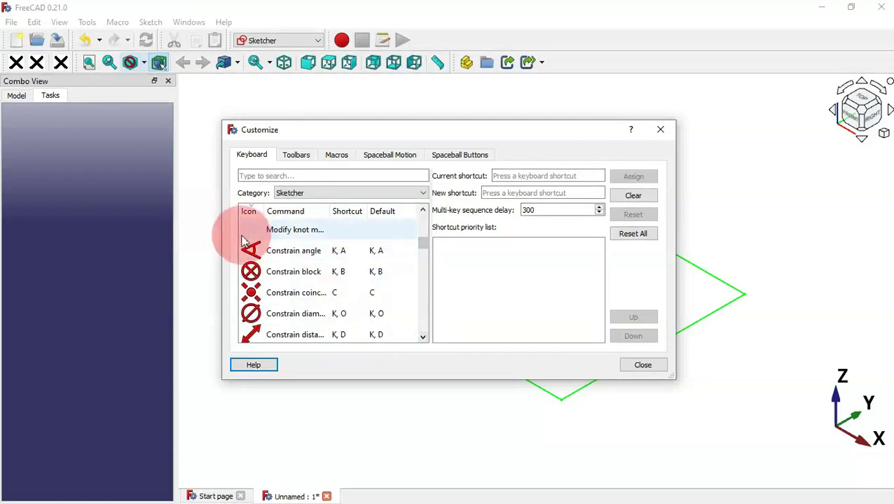
Assign the new keyboard shortcut C, A to the Constrain angle command
left_click(317, 257)
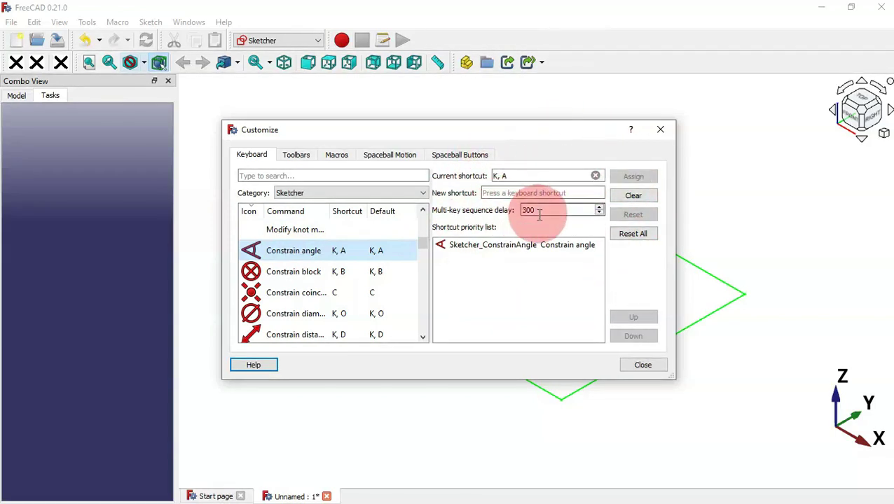
left_click(501, 193)
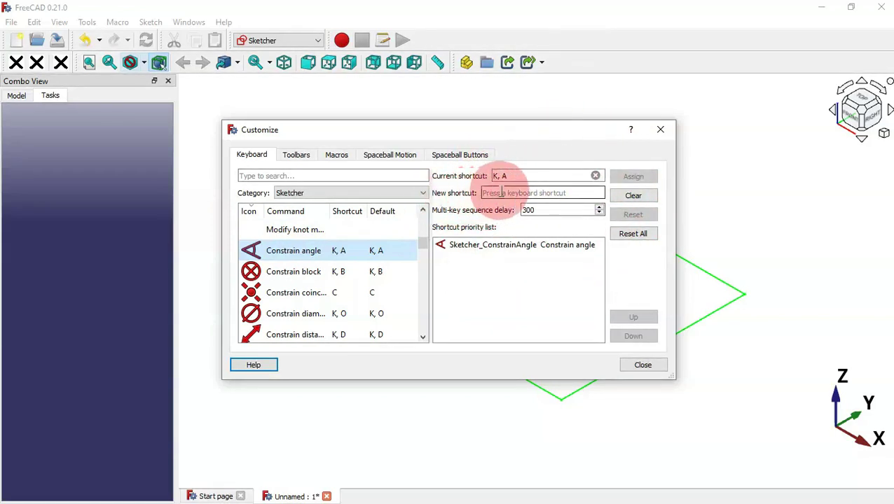
left_click(501, 193)
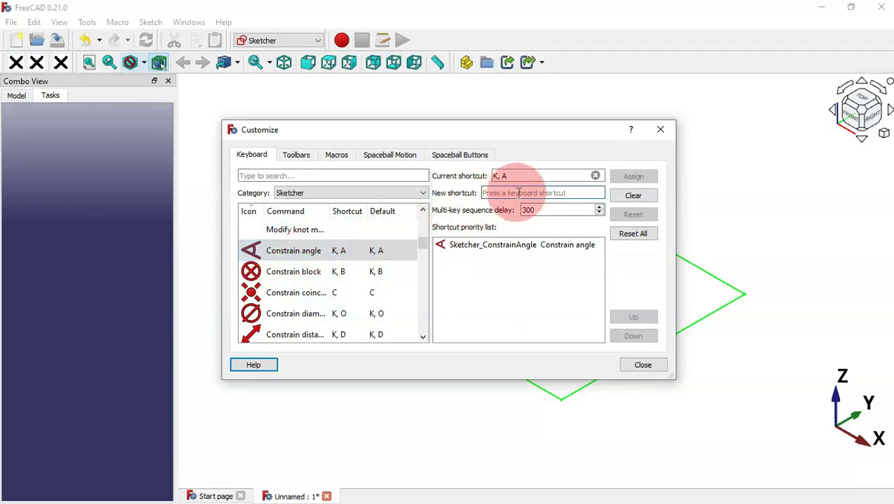
key("c")
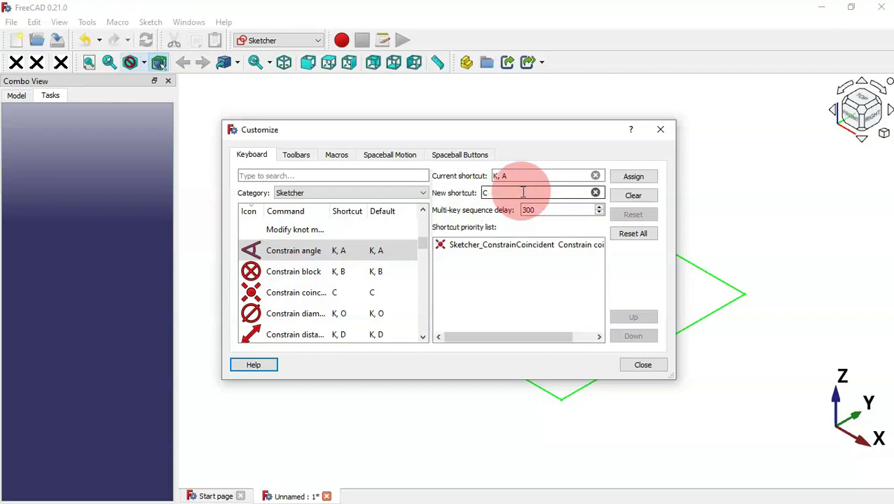
key("a")
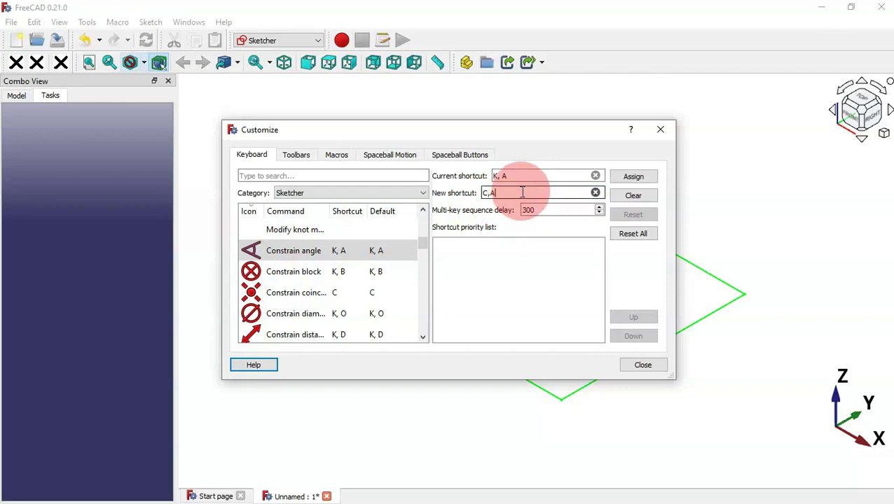
left_click(277, 254)
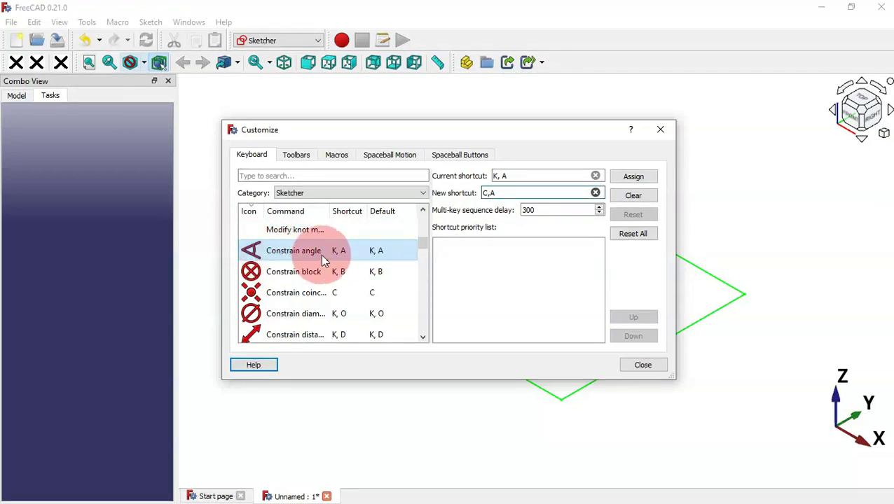
left_click(511, 193)
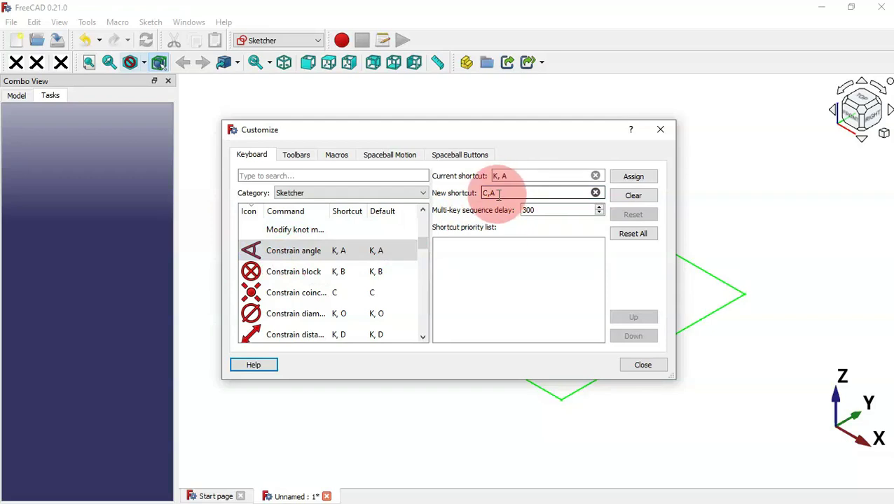
left_click(338, 253)
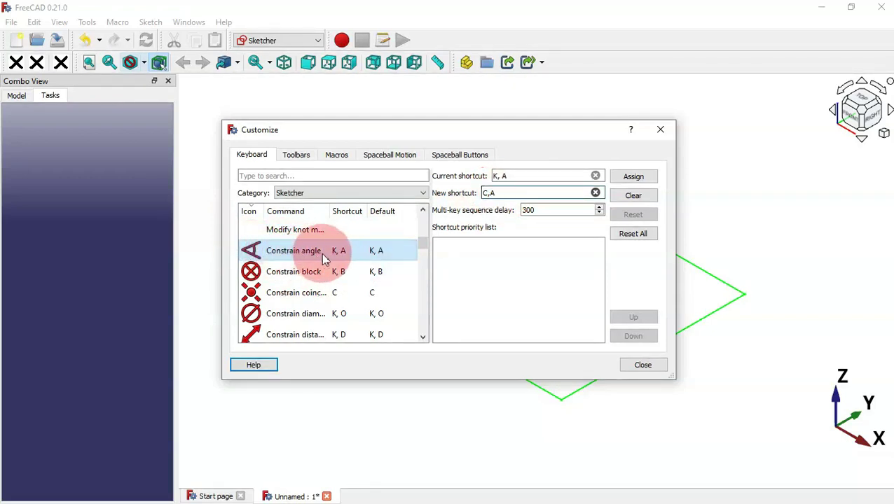
left_click(507, 194)
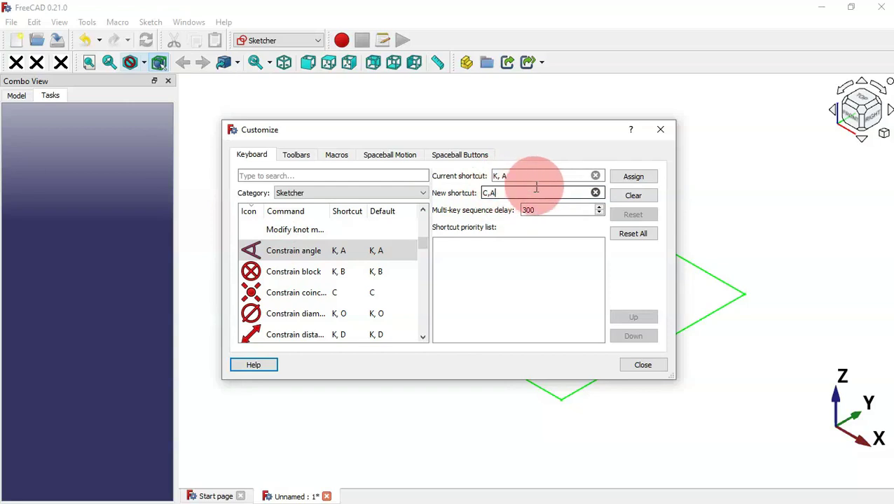
left_click(643, 176)
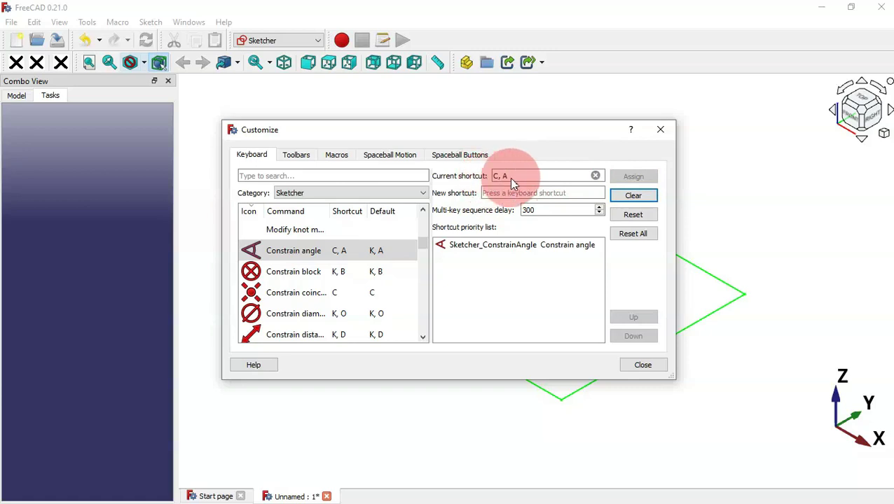
left_click(271, 252)
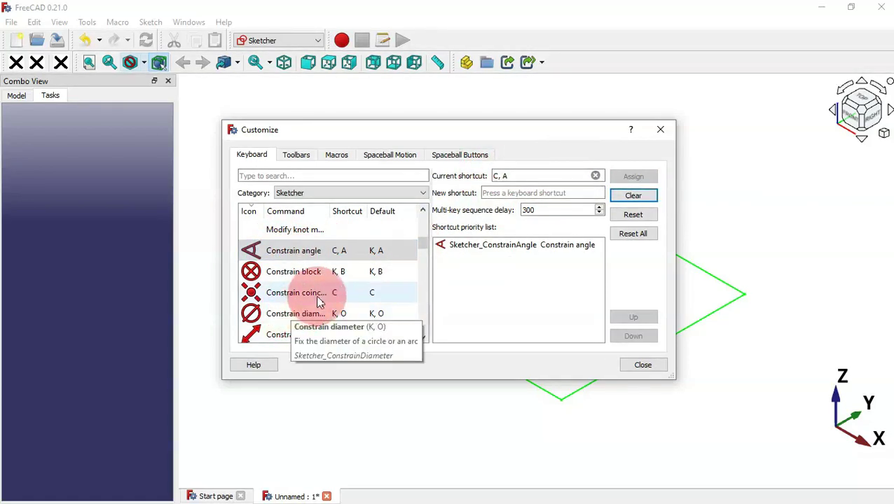
Assign the new keyboard shortcut C, C to the Constrain coincident command
left_click(318, 296)
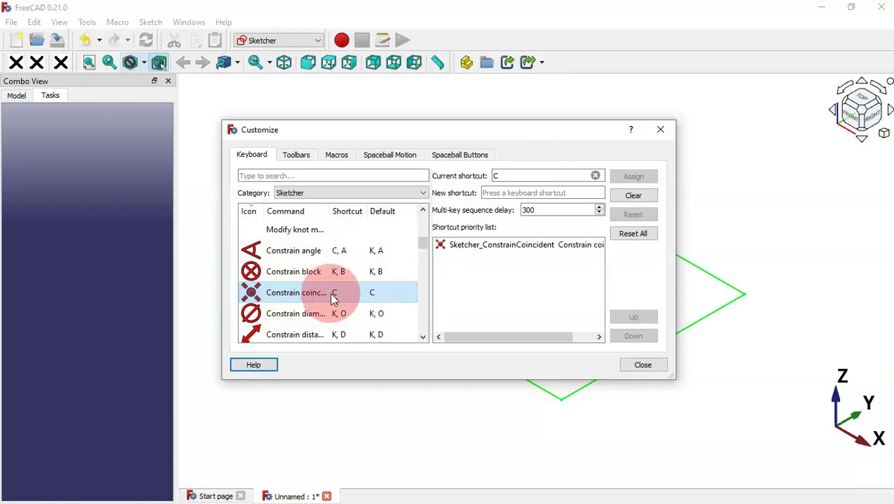
left_click(498, 194)
key("c")
key("c")
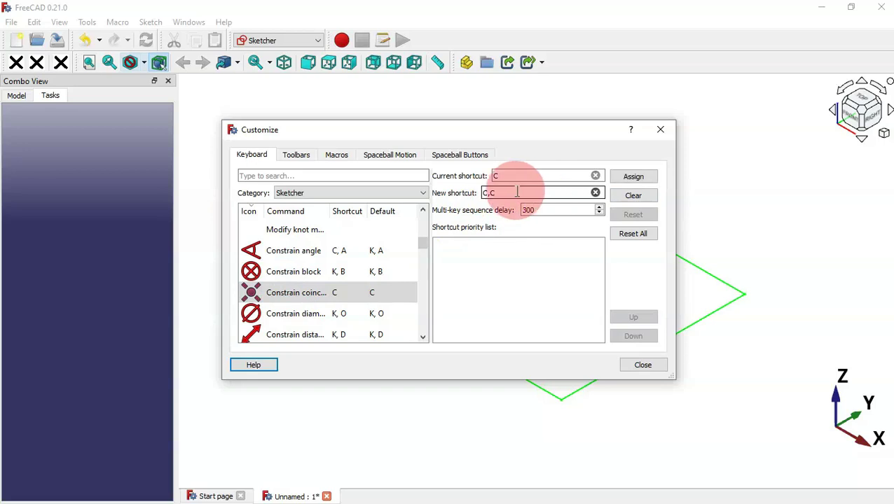
left_click(634, 177)
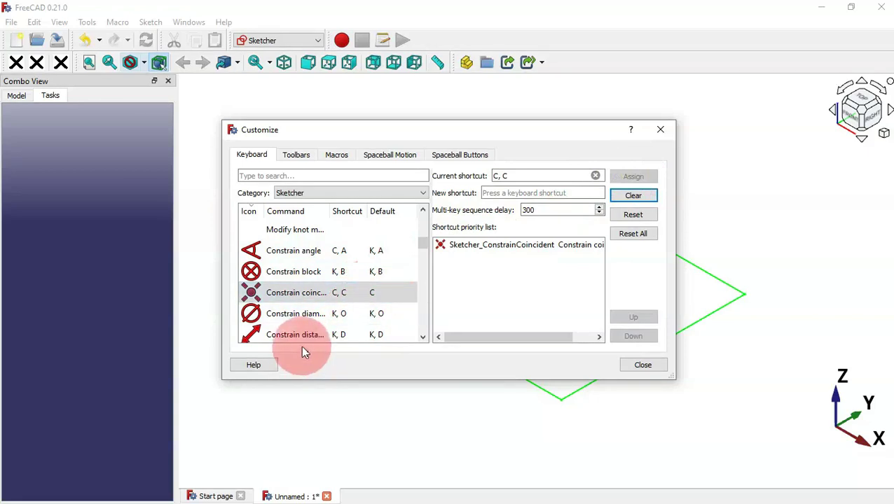
Assign the new keyboard shortcut D to the Constrain distance command
left_click(325, 334)
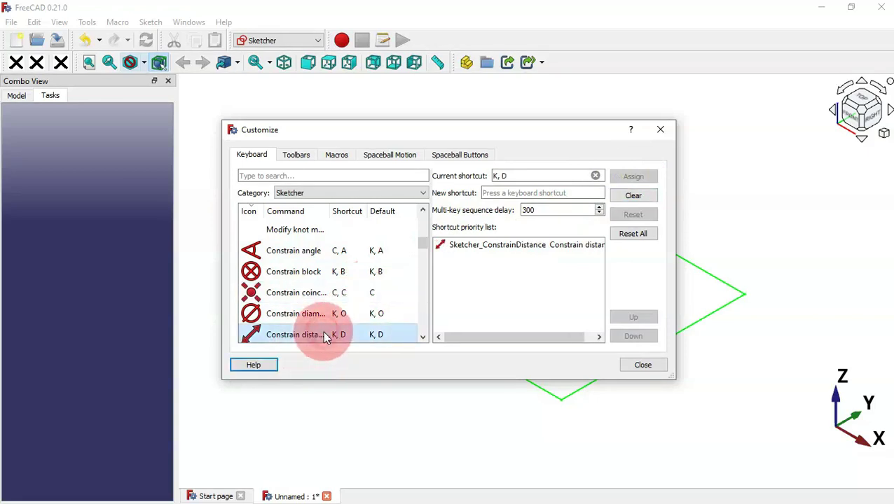
left_click(501, 195)
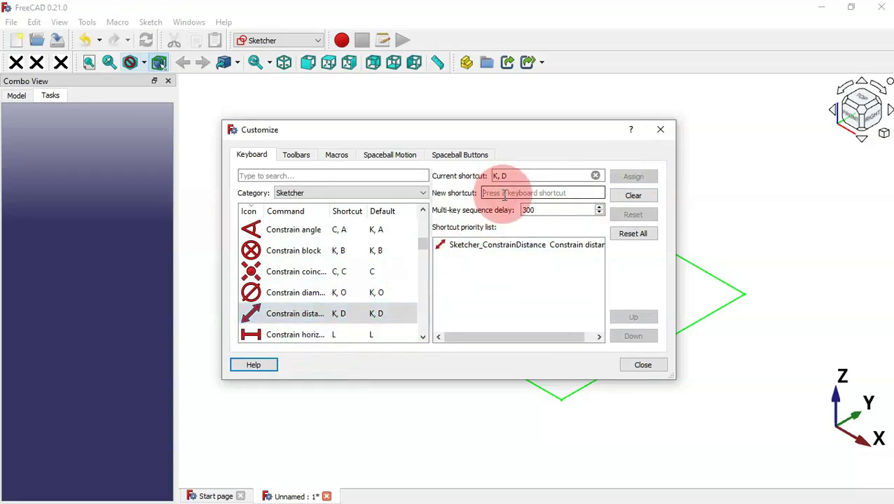
key("d")
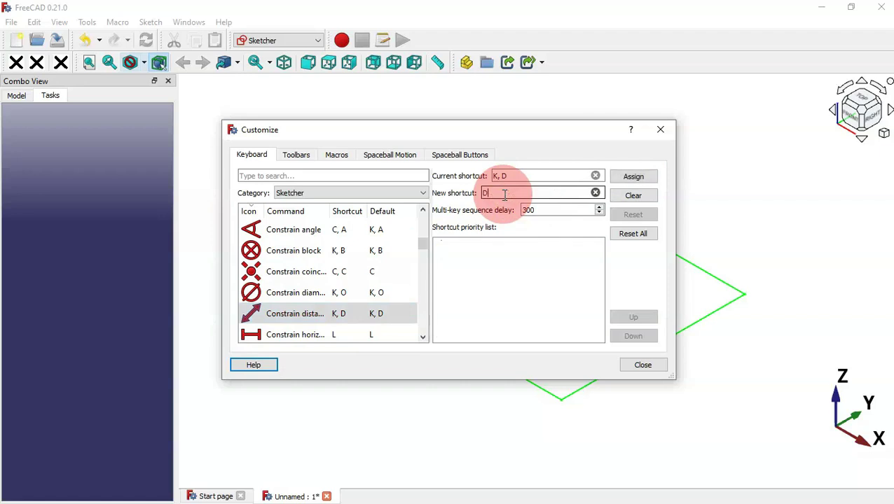
left_click(633, 177)
Assign the new keyboard shortcut D, H to the Constrain horizontal distance command
scroll(424, 246, "down", 1)
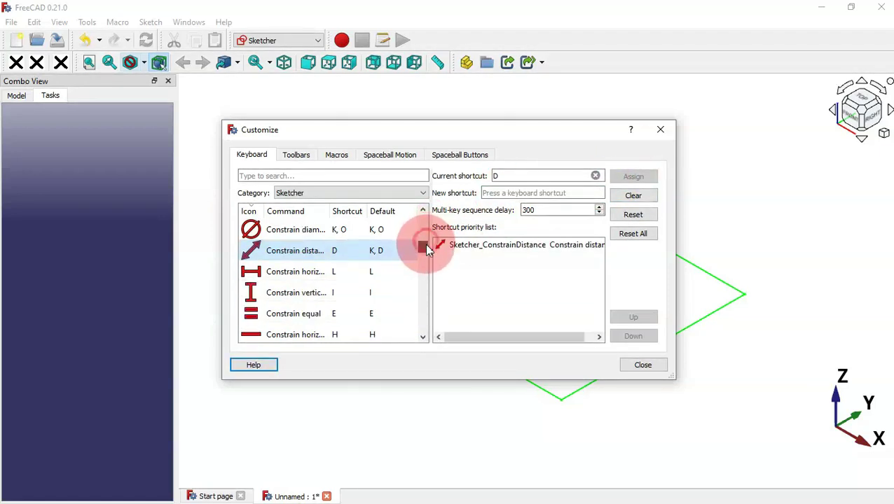
left_click(299, 275)
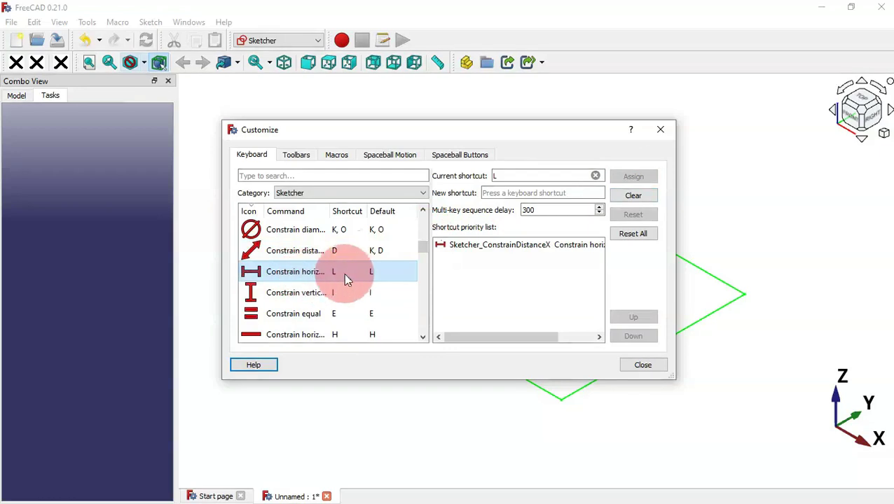
left_click(508, 193)
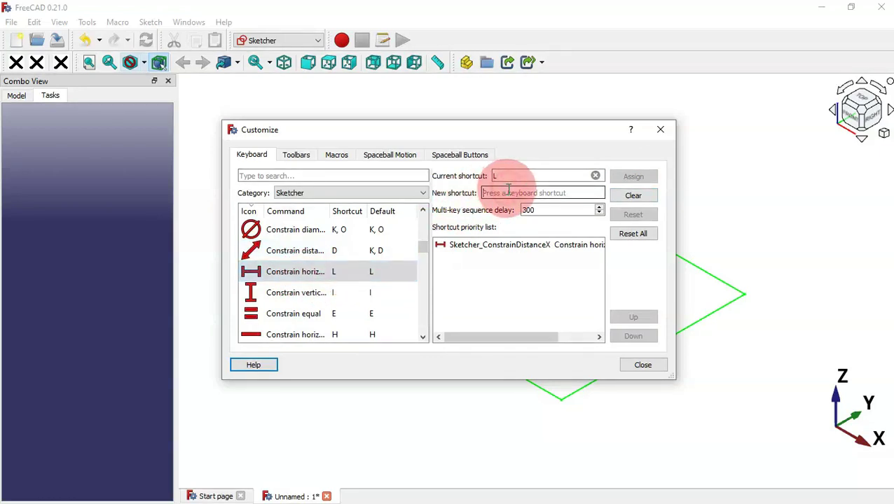
key("d")
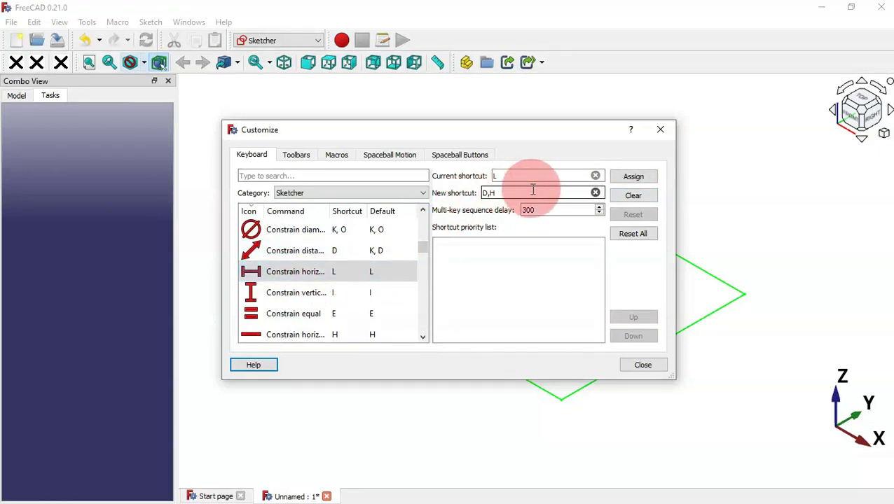
left_click(624, 176)
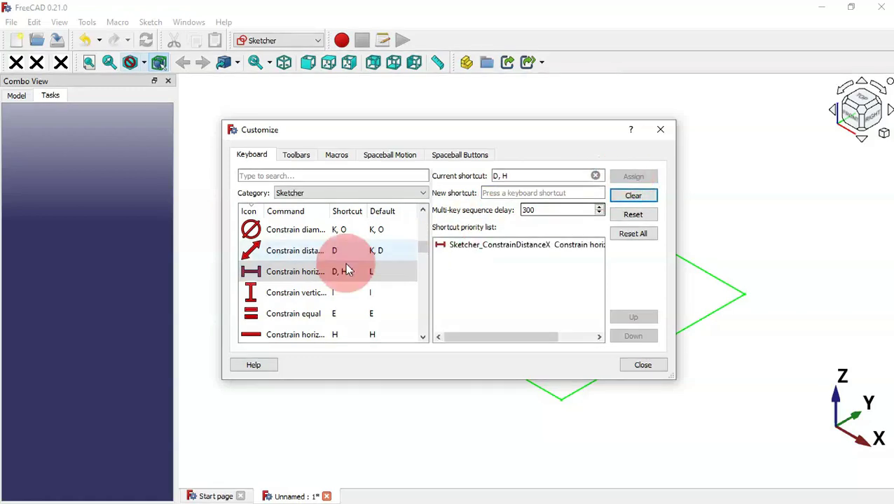
Assign the new keyboard shortcut D, V to the Constrain vertical distance command
left_click(320, 294)
left_click(514, 193)
key("d")
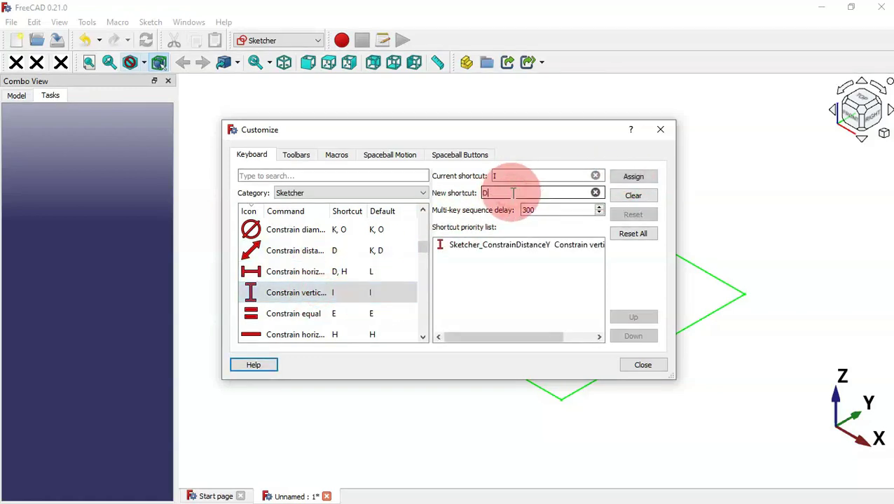
key("v")
left_click(628, 184)
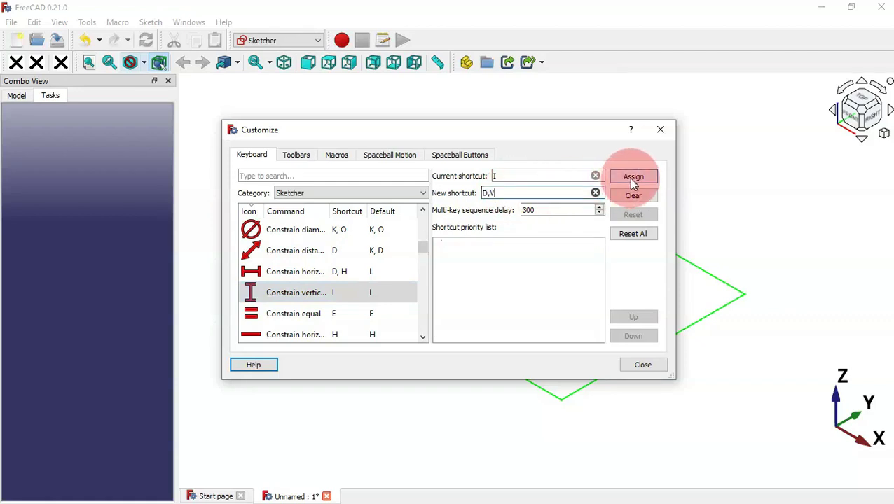
Assign the equals sign (=) as the new keyboard shortcut for the Constrain equal command
left_click(421, 250)
scroll(423, 251, "down", 2)
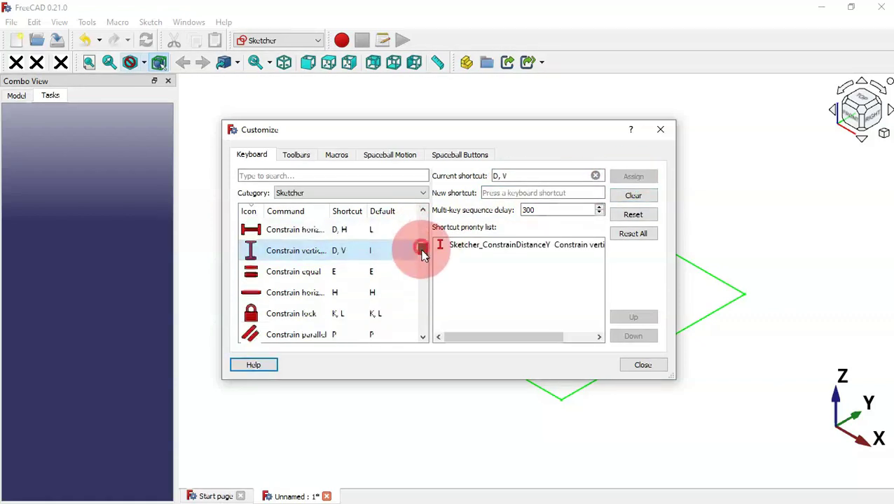
scroll(423, 249, "up", 2)
left_click(304, 329)
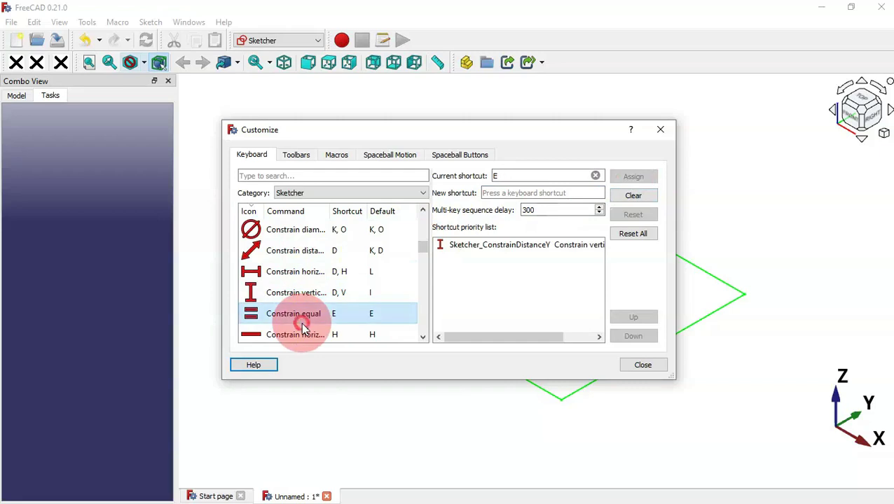
left_click(510, 207)
left_click(522, 192)
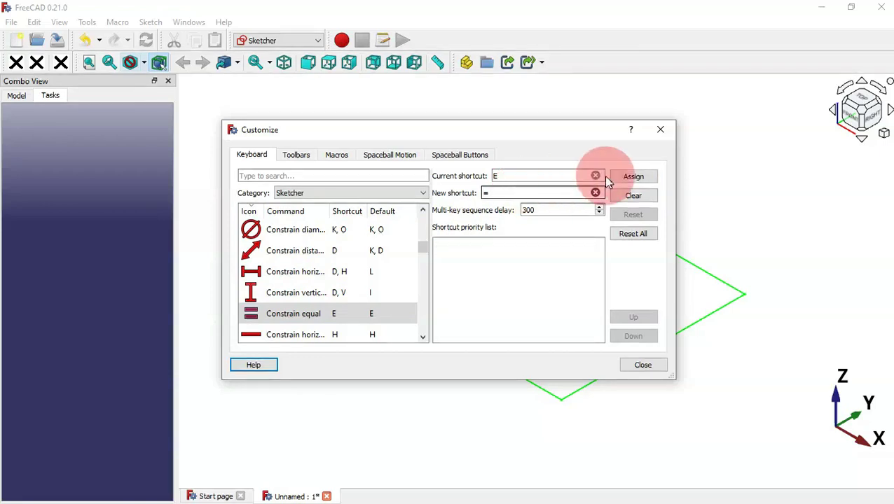
left_click(633, 176)
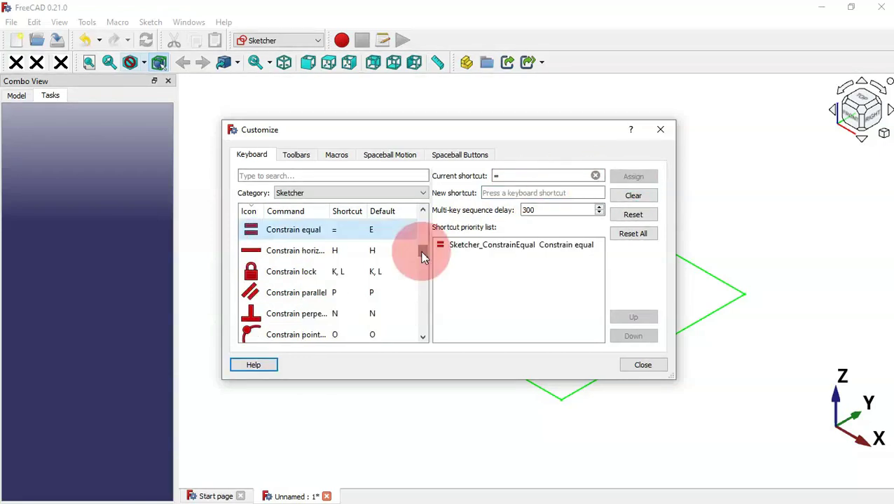
Assign the new keyboard shortcut C, H to the Constrain horizontal command
left_click(297, 251)
left_click(534, 193)
key("c")
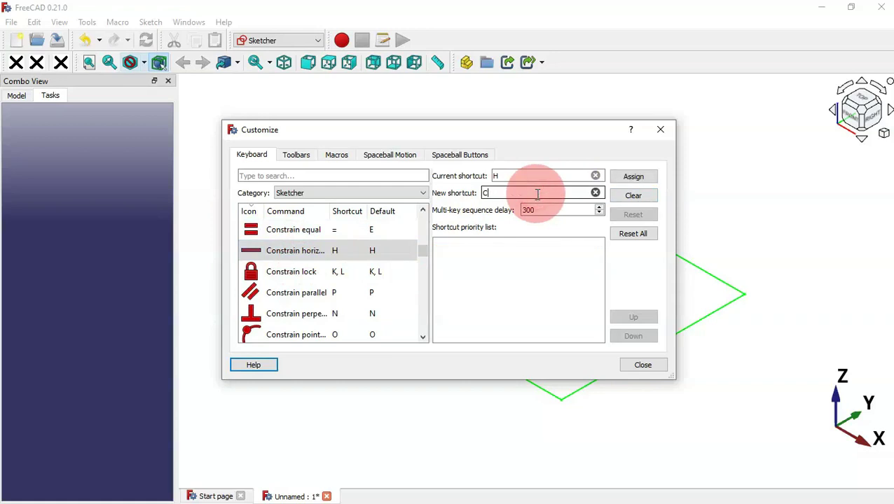
left_click(634, 178)
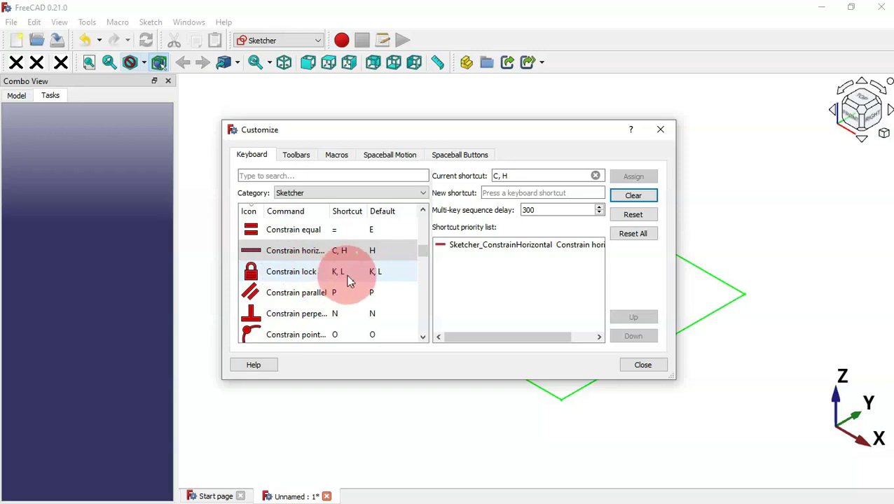
Assign the new keyboard shortcut C, P to the Constrain parallel command
left_click(285, 293)
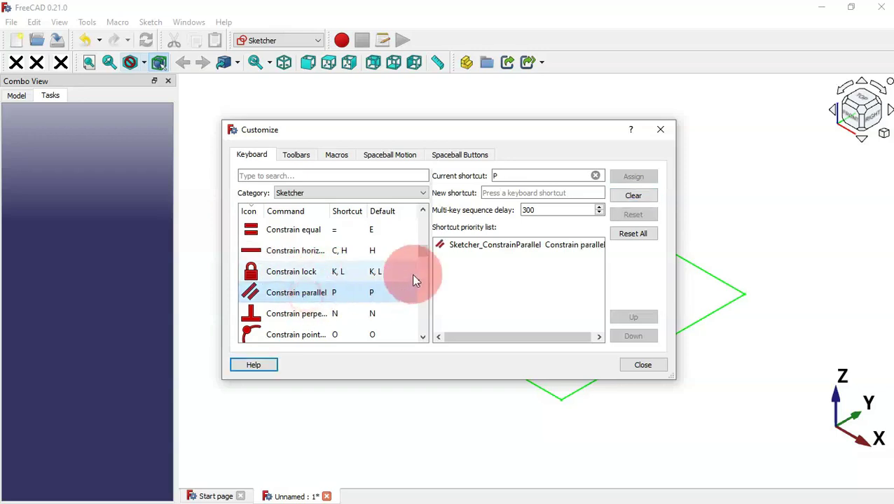
left_click(521, 194)
key("c")
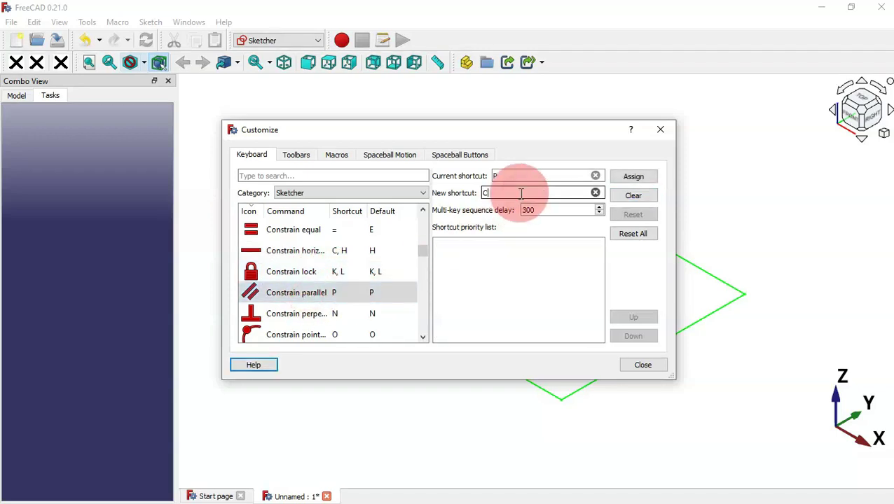
left_click(633, 176)
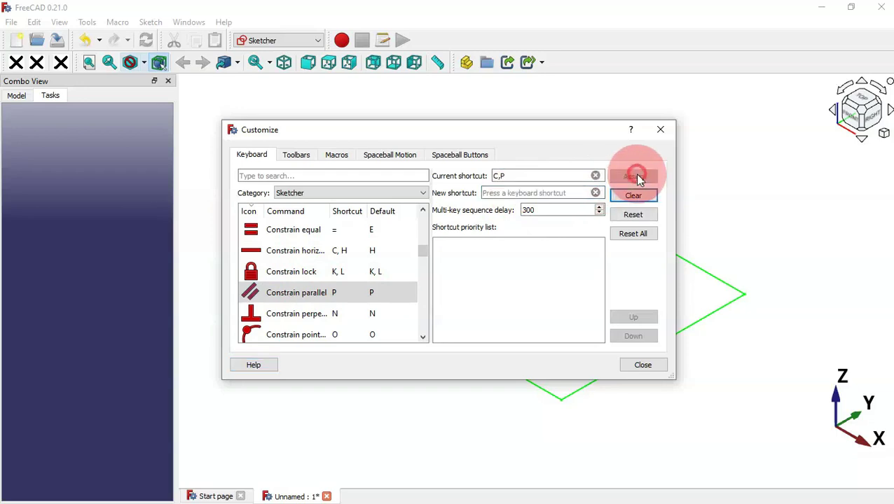
Assign the new keyboard shortcut C, P, P, P to the Constrain perpendicular command
left_click_drag(426, 251, 426, 252)
left_click(336, 273)
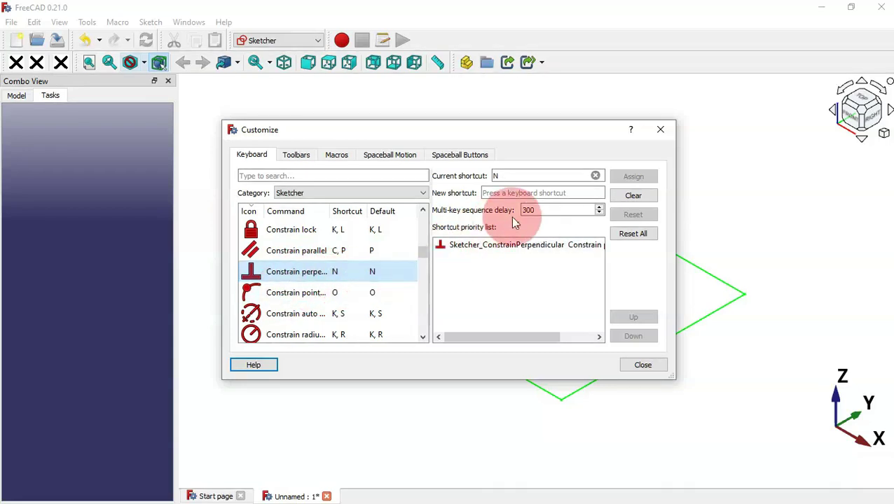
left_click(515, 193)
key("c")
key("p")
key("p")
key("p")
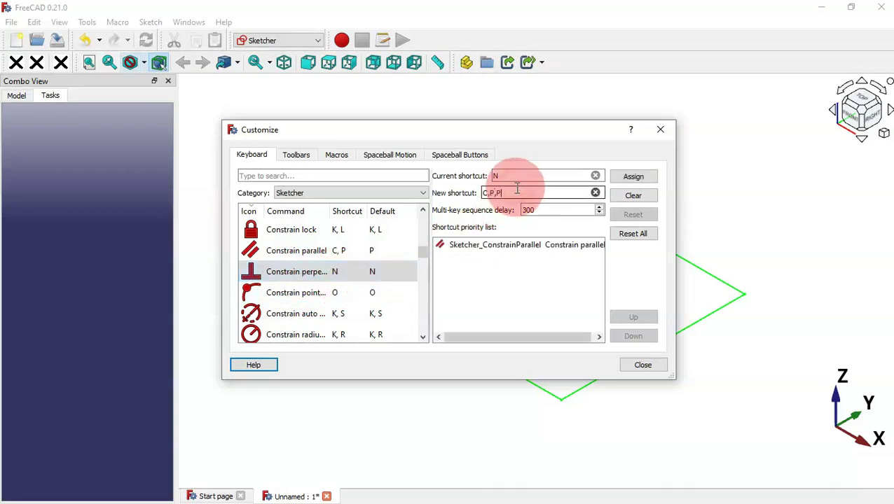
left_click(629, 178)
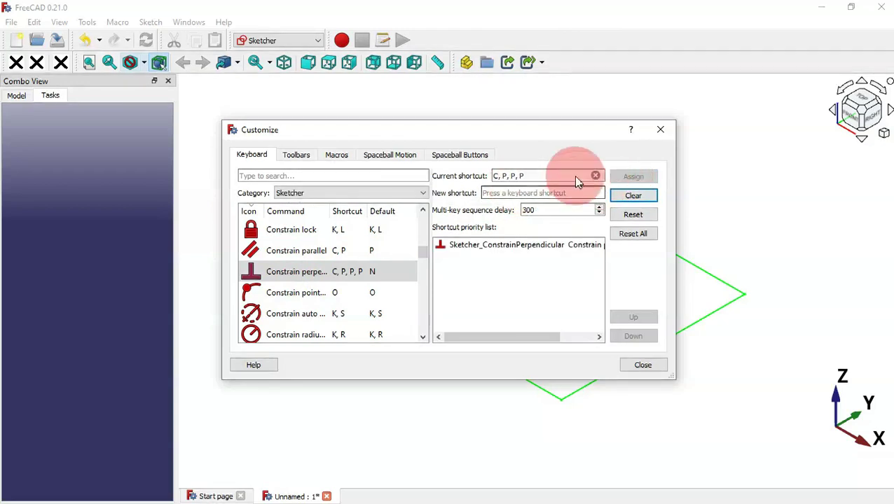
Replace the shortcut of the Constrain perpendicular command with C, P, P
left_click(547, 194)
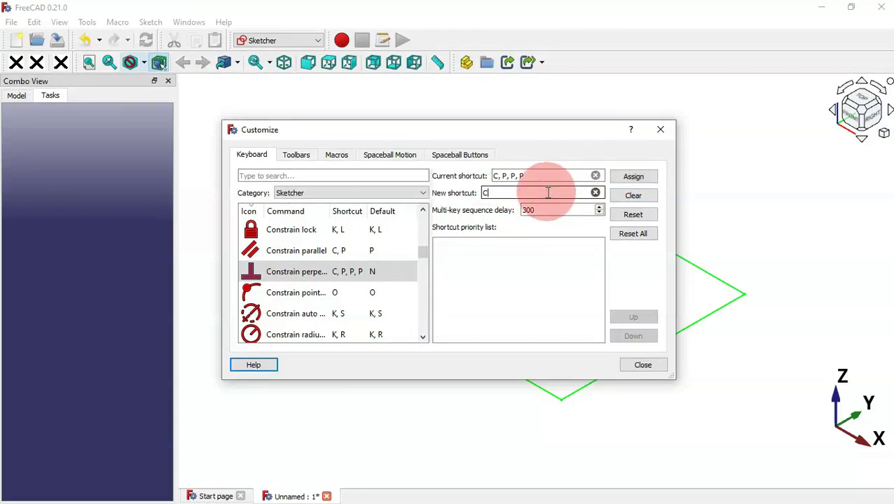
key("p")
key("p")
left_click(648, 175)
Assign the new keyboard shortcut C, O to the Constrain point onto object command
left_click_drag(427, 246, 424, 254)
left_click(359, 251)
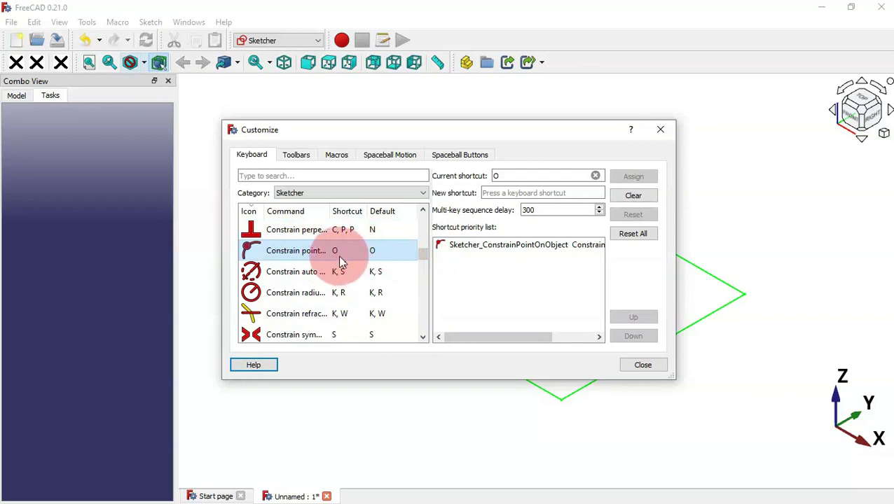
left_click(538, 192)
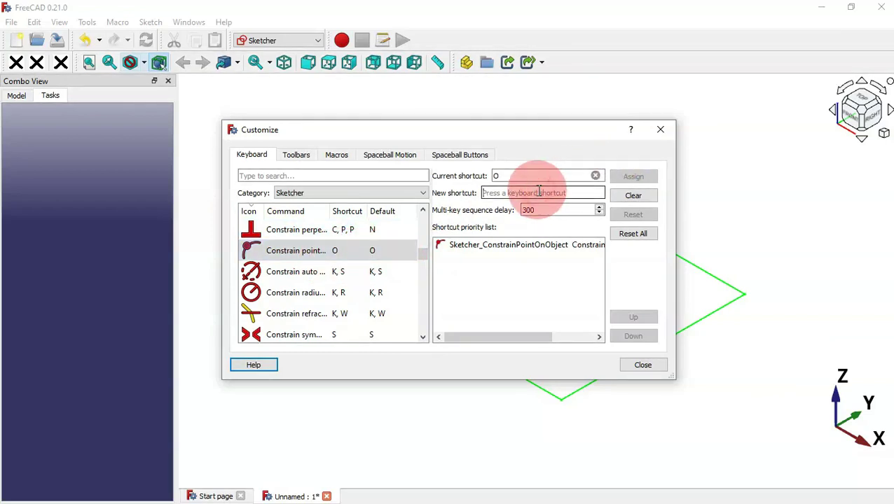
key("c")
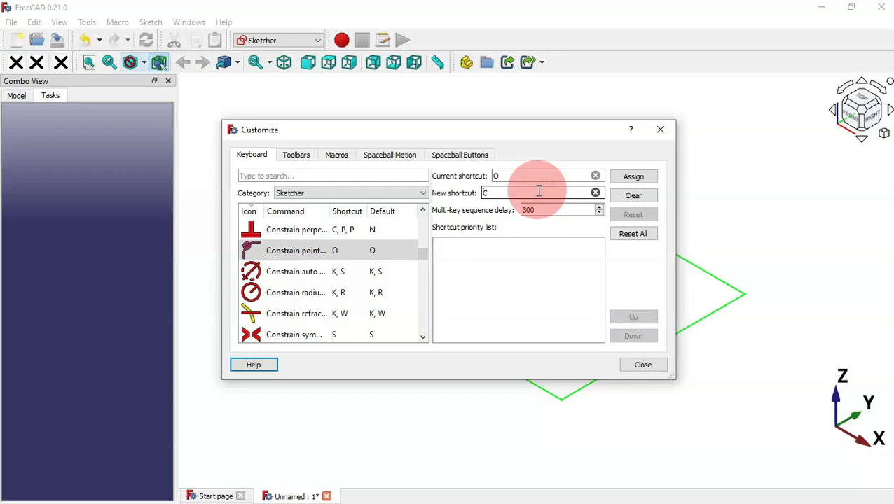
left_click(632, 178)
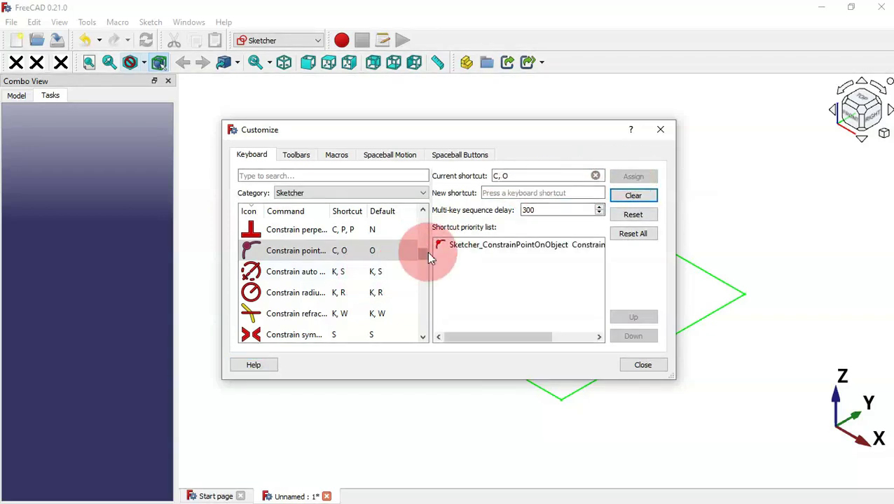
Assign the new keyboard shortcut L to the Create line command
left_click_drag(421, 258, 421, 273)
left_click(322, 274)
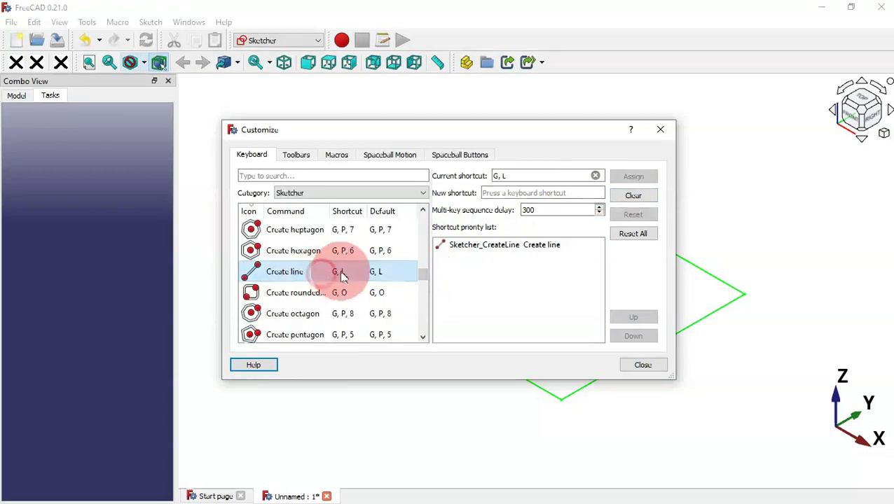
left_click(497, 194)
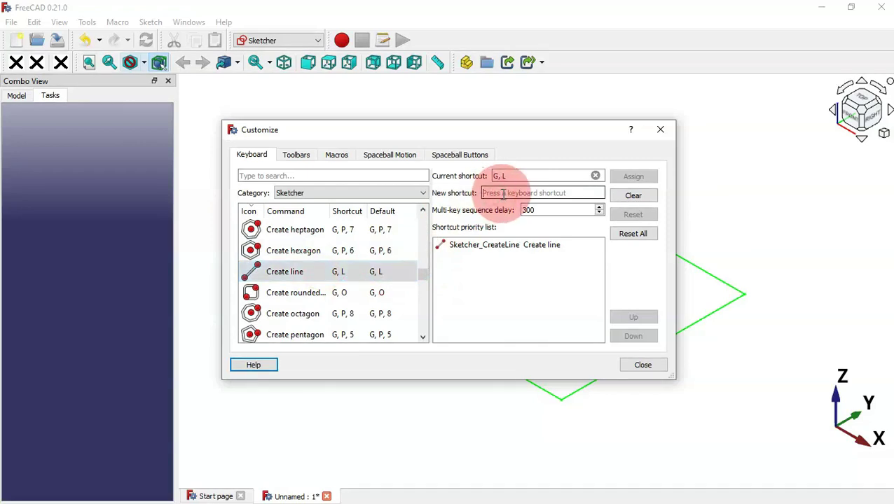
type("L")
left_click(630, 176)
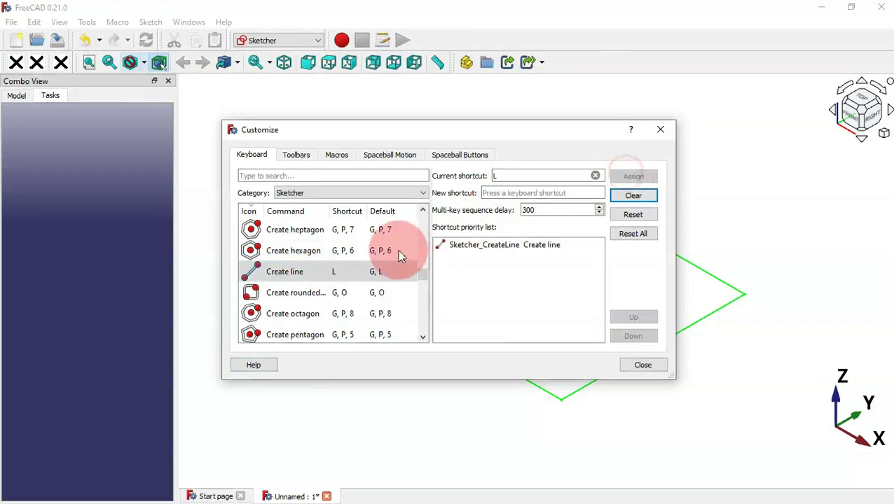
Assign the new keyboard shortcut R, R to the Create rounded rectangle command
left_click(345, 294)
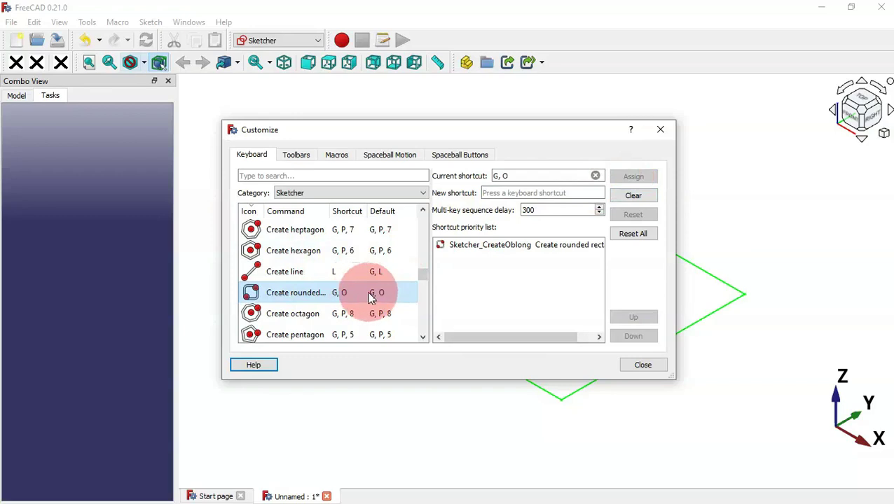
left_click(505, 192)
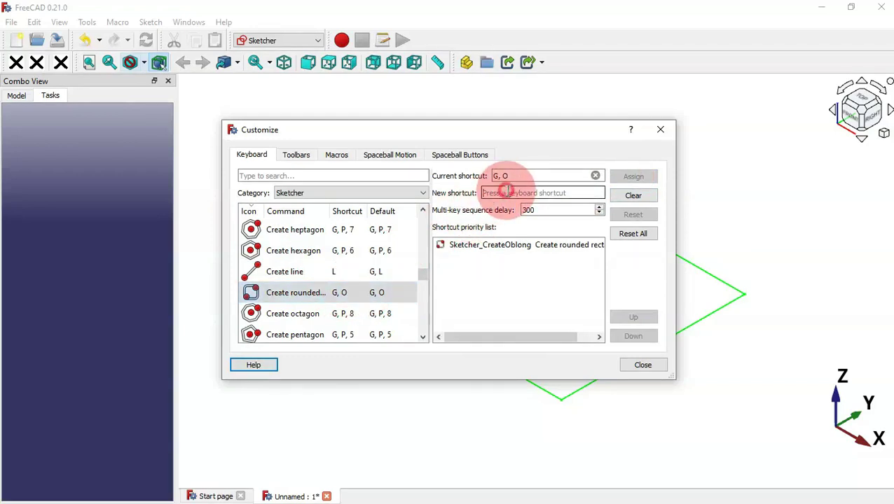
key("r")
key("r")
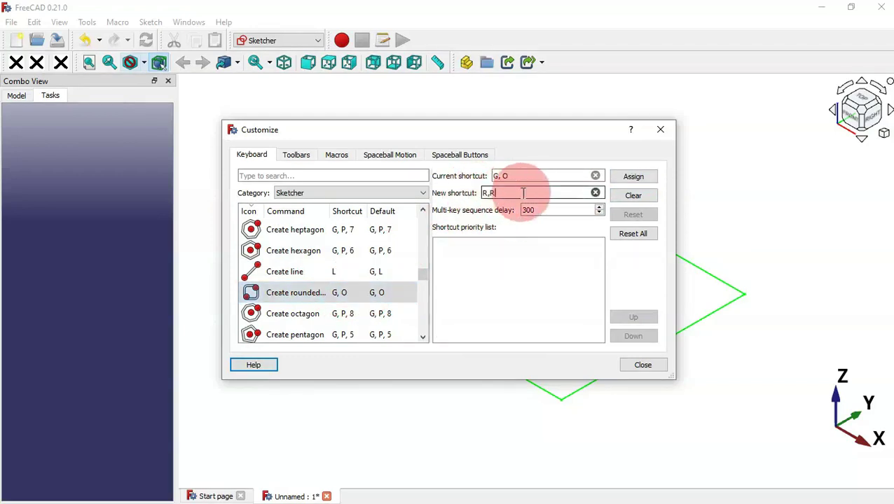
left_click(631, 176)
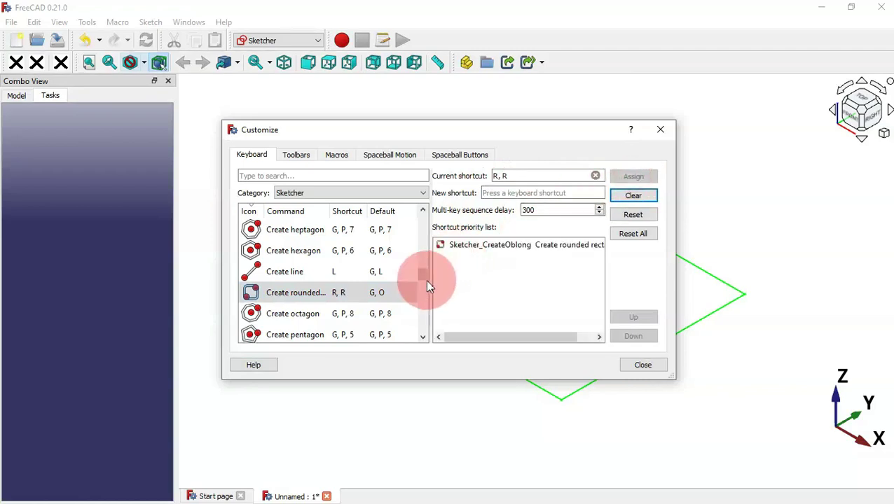
Assign the new keyboard shortcut P, P to the Create point command
left_click_drag(424, 274, 424, 280)
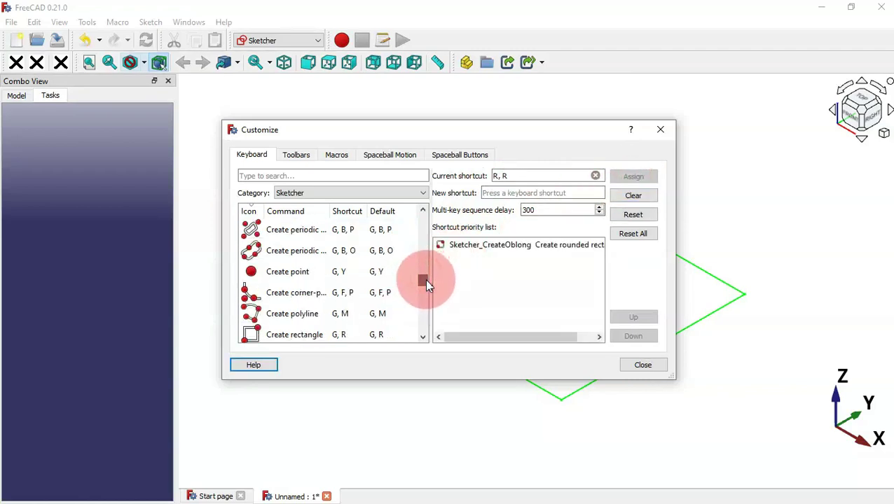
left_click(331, 278)
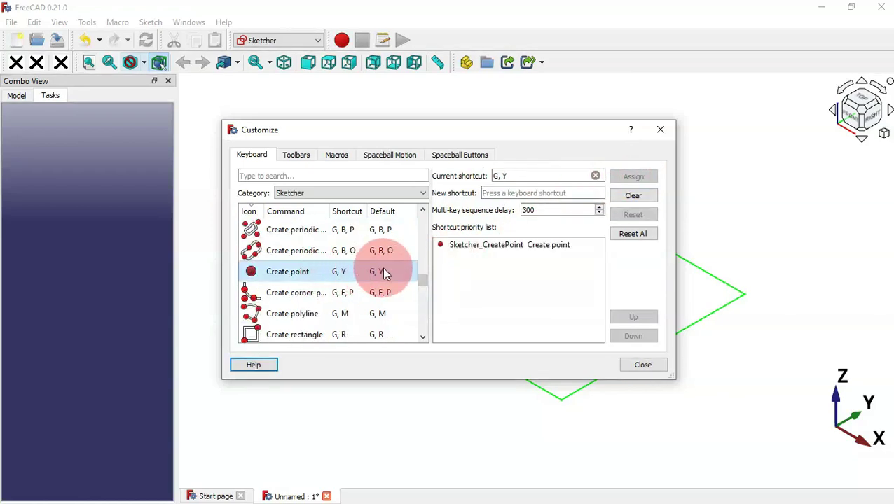
left_click(510, 190)
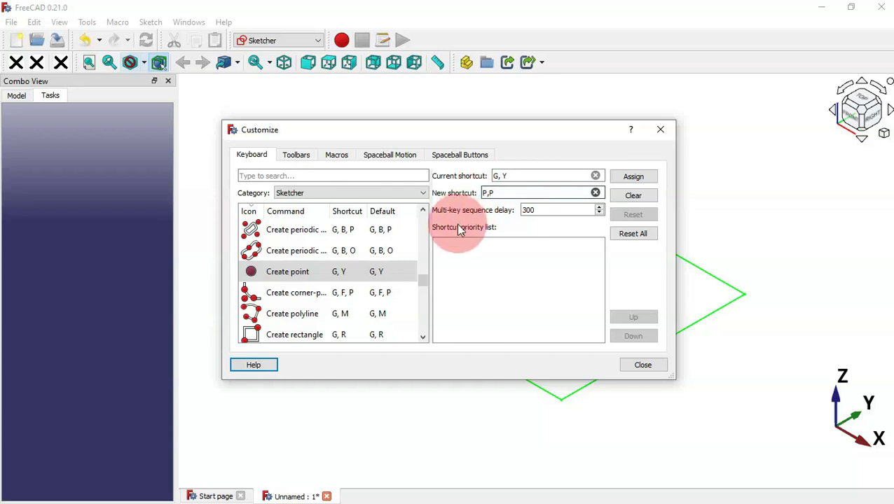
left_click(652, 179)
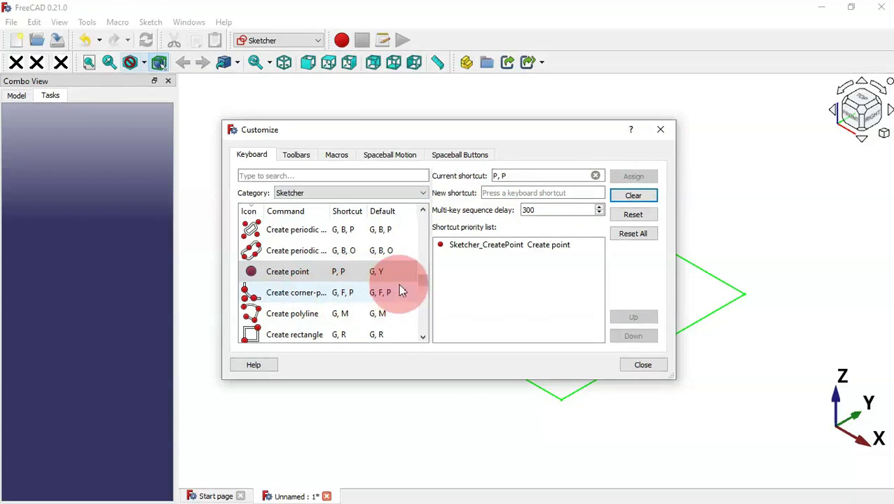
Assign the new keyboard shortcut P to the Create polyline command
left_click(330, 313)
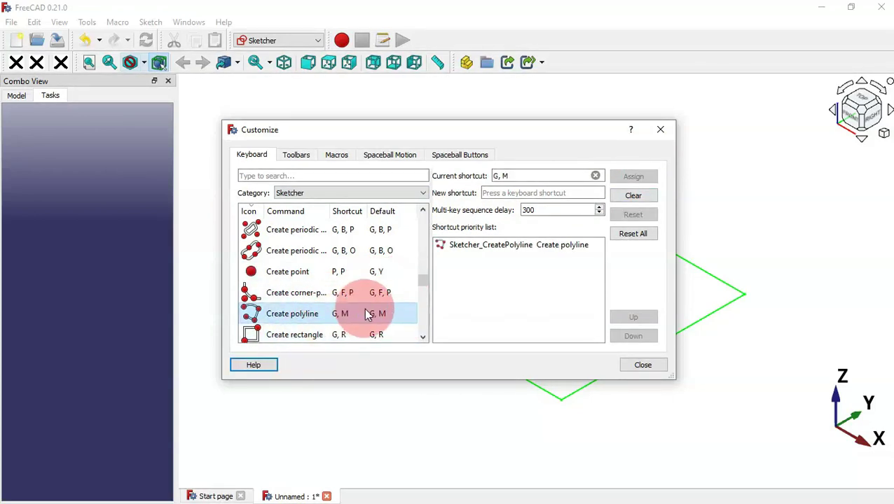
left_click(517, 188)
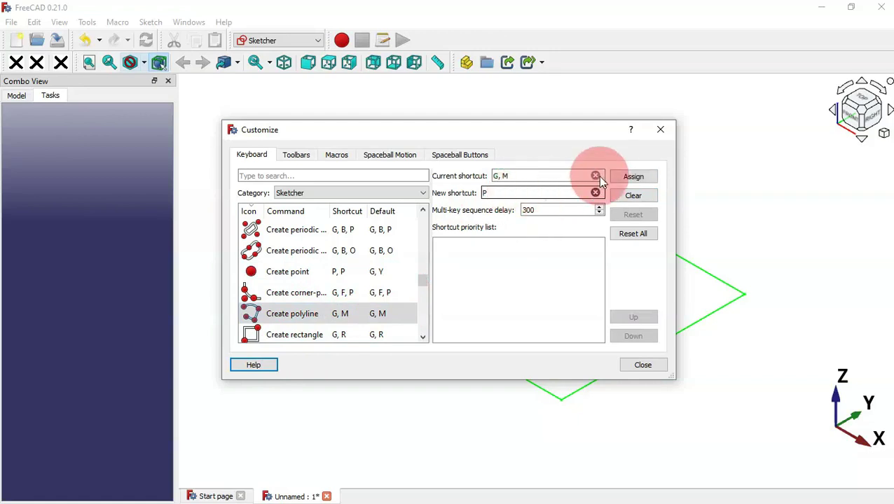
left_click(634, 176)
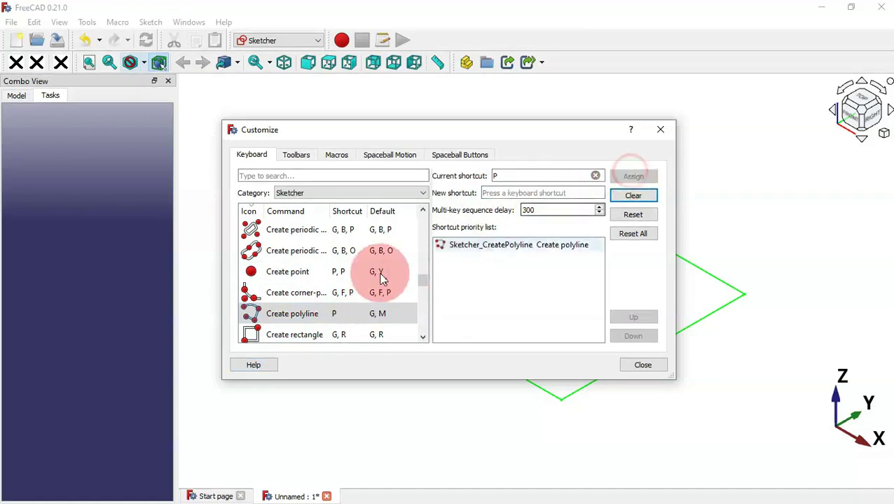
Assign the new keyboard shortcut R to the Create rectangle command
left_click(359, 332)
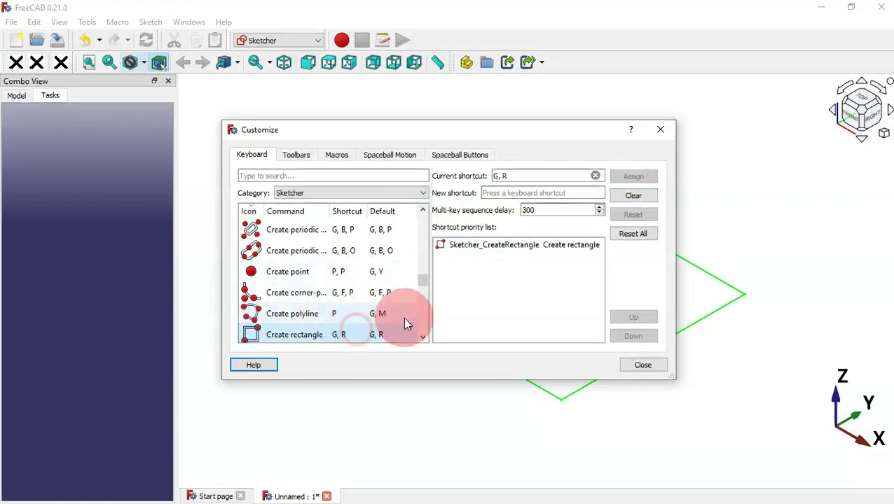
left_click(496, 194)
key("r")
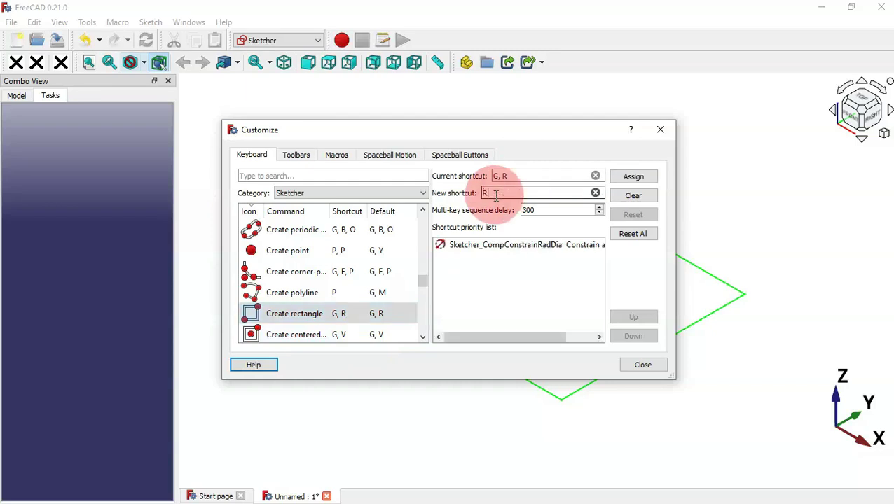
left_click(640, 177)
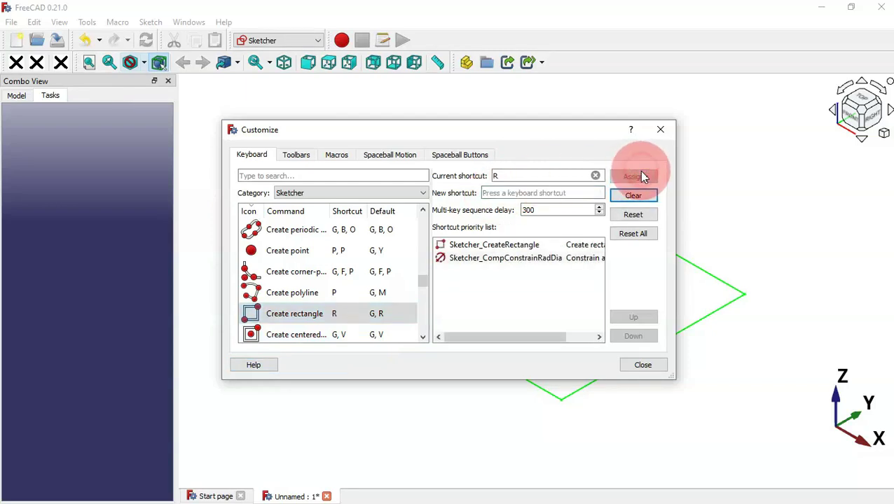
Assign the new keyboard shortcut C, R to the Create centered rectangle command
left_click_drag(422, 285, 423, 288)
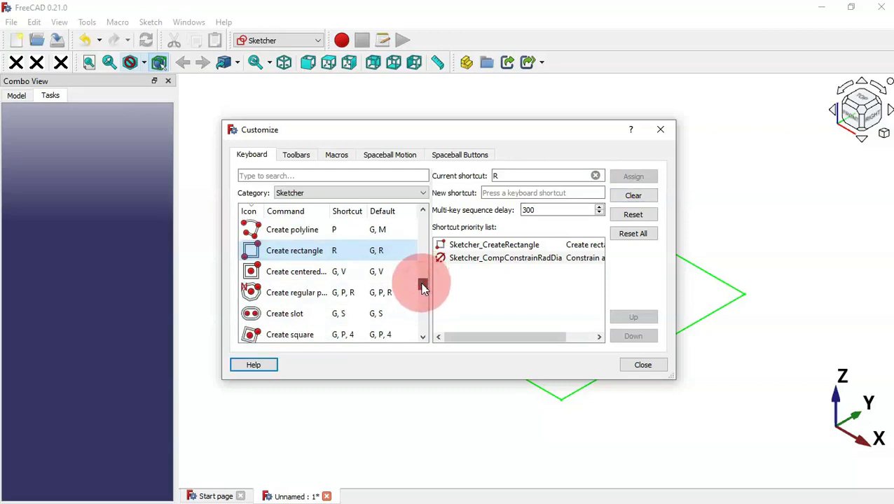
left_click(311, 273)
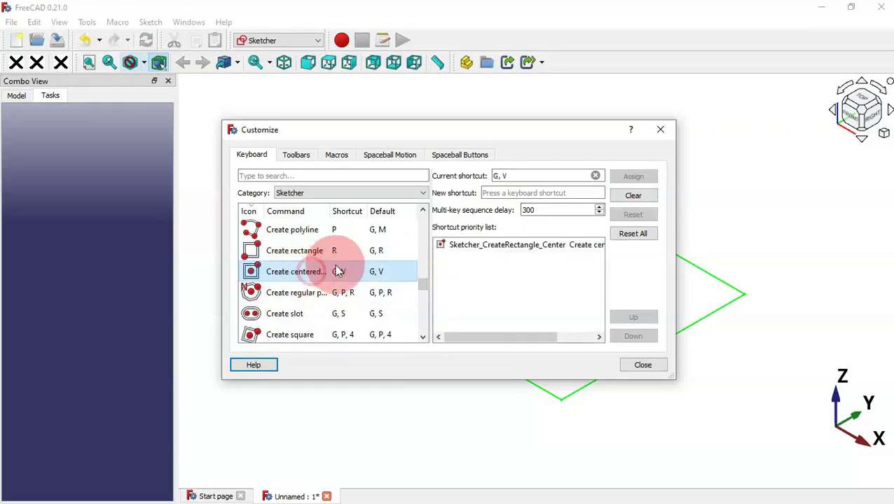
left_click(516, 192)
type("C,R")
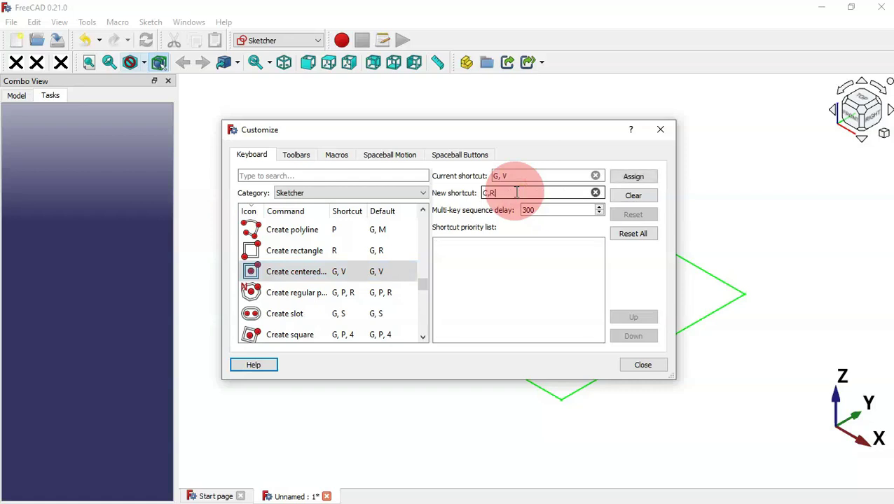
left_click(632, 179)
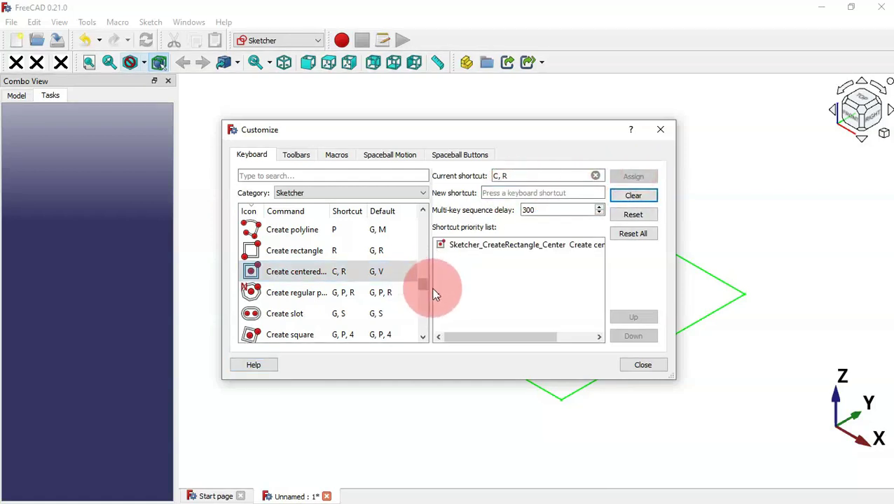
Assign the new keyboard shortcut S to the Create slot command
left_click(339, 313)
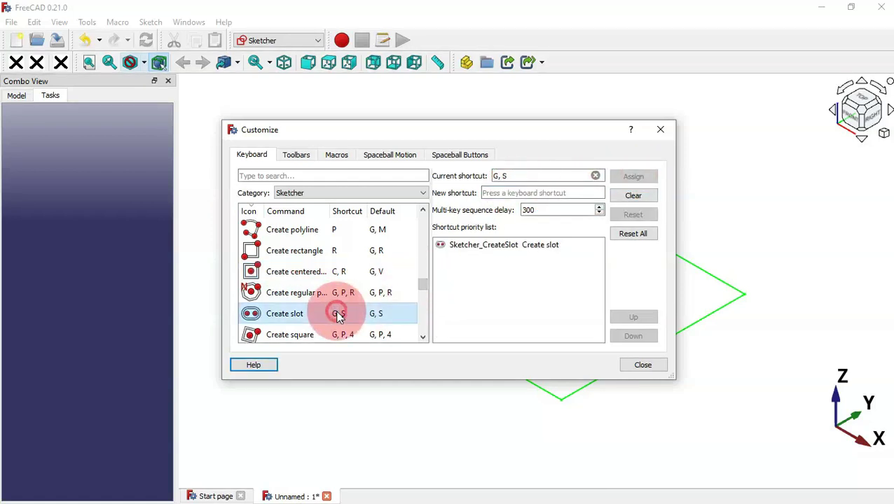
left_click(512, 192)
type("S")
left_click(634, 176)
Assign the new keyboard shortcut E to the Create external geometry command
left_click(429, 279)
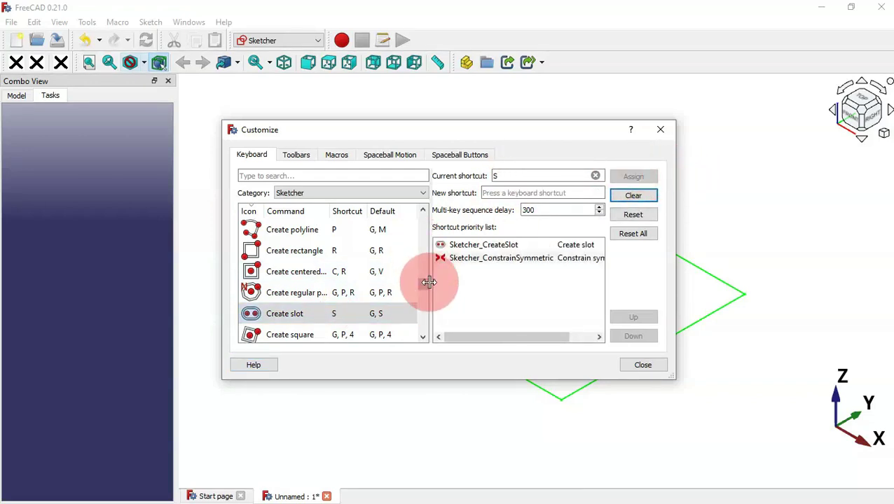
left_click_drag(421, 276, 423, 294)
left_click(336, 272)
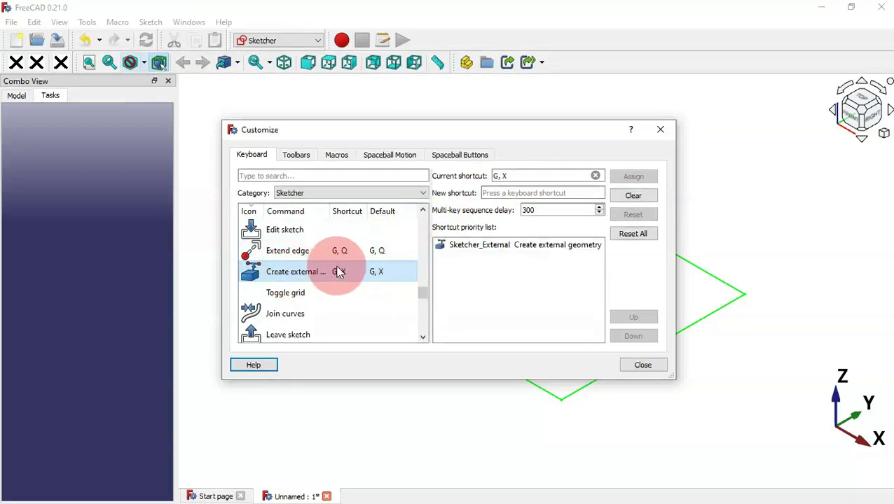
left_click(496, 193)
key("e")
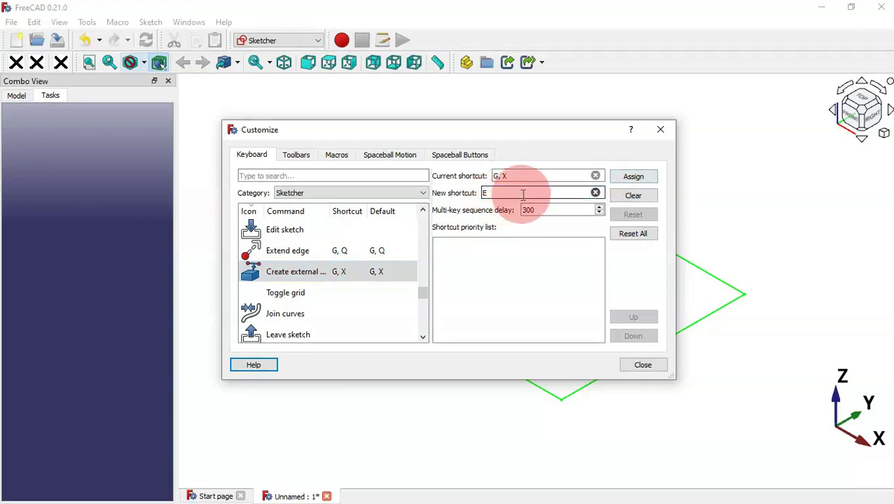
left_click(614, 180)
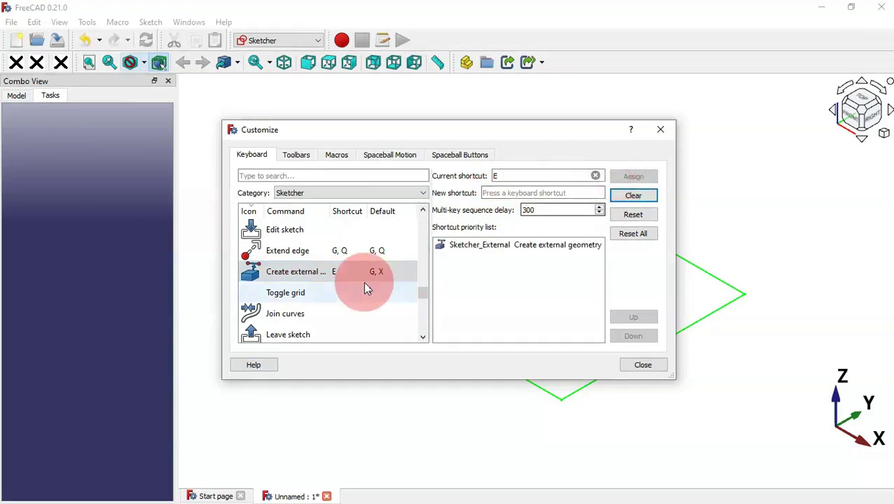
Check the PartDesign category's commands for existing keyboard shortcuts and close the customization dialog
left_click(423, 229)
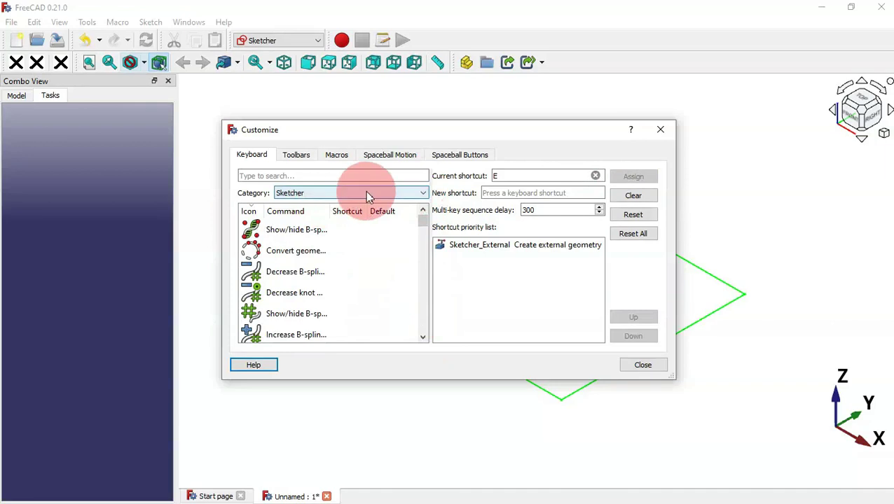
left_click(330, 194)
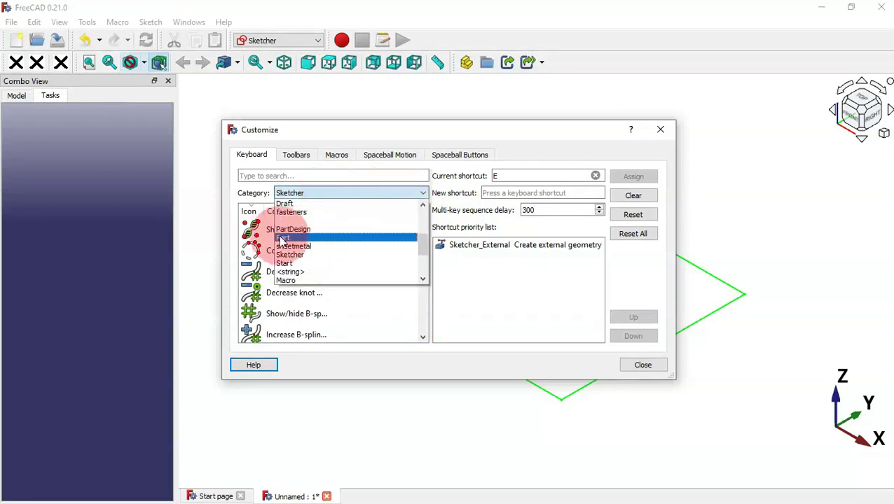
left_click(303, 236)
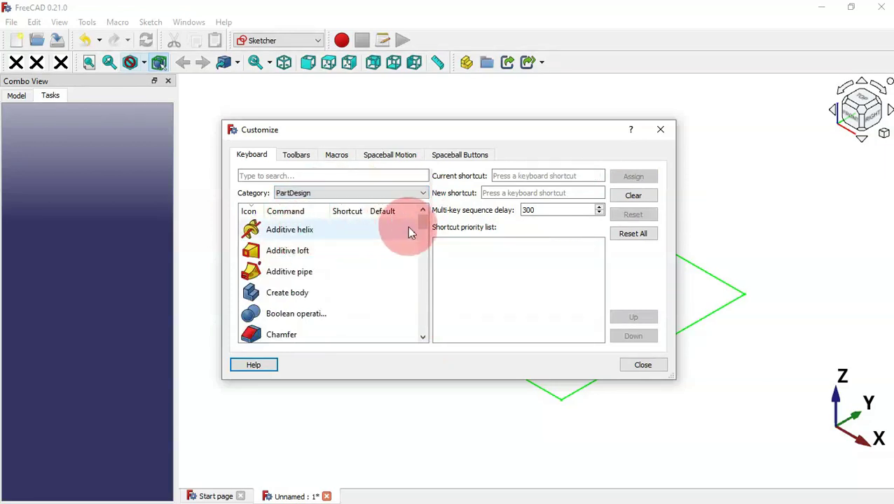
mouse_move(421, 210)
left_mouse_down()
mouse_move(423, 257)
mouse_move(424, 220)
left_mouse_up()
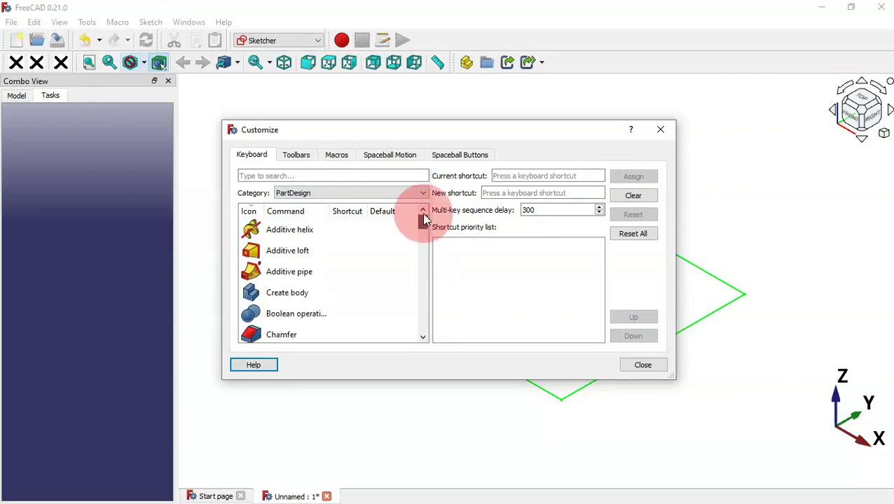
left_click(662, 130)
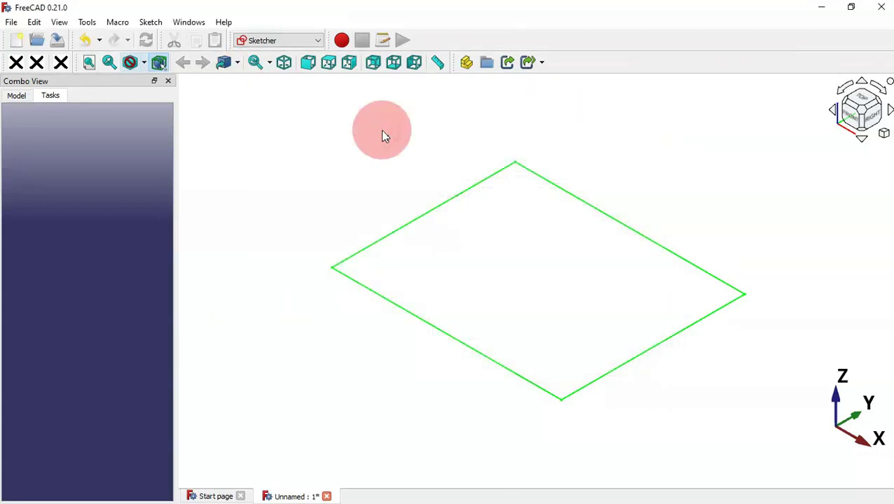
Switch to the Part Design workbench and check its subtractive, pattern and dress-up commands for listed shortcuts
left_click(294, 41)
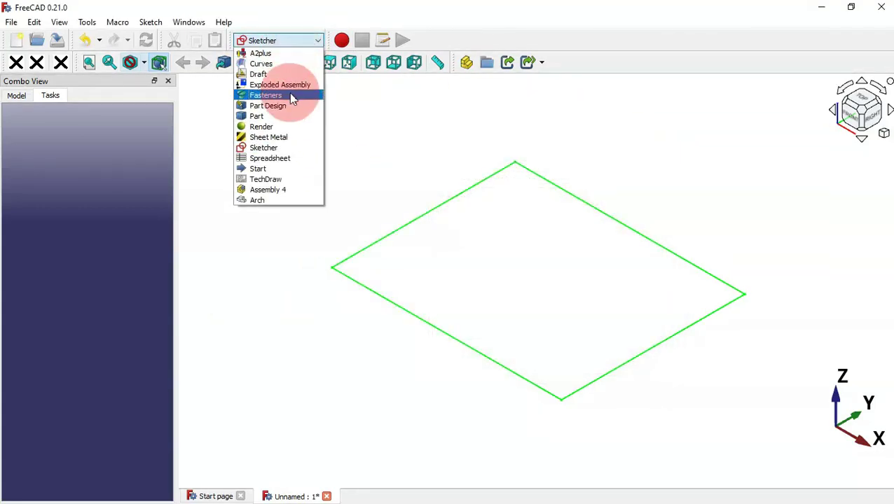
left_click(287, 106)
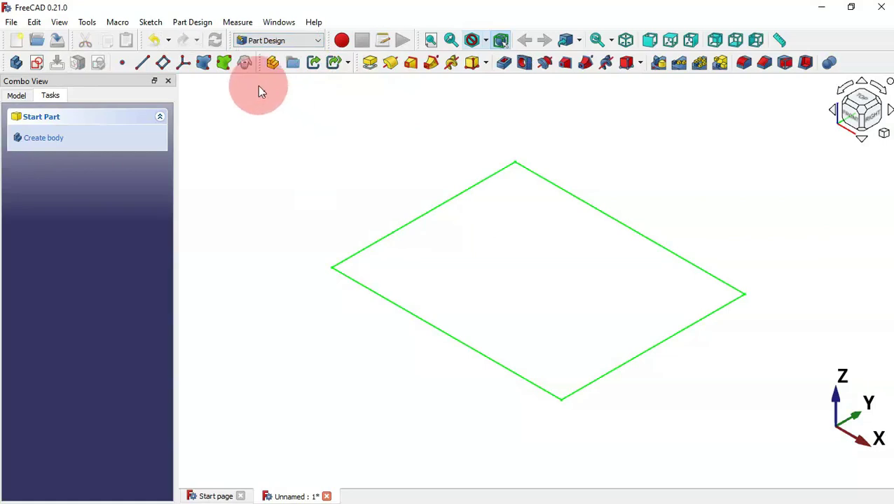
left_click(192, 21)
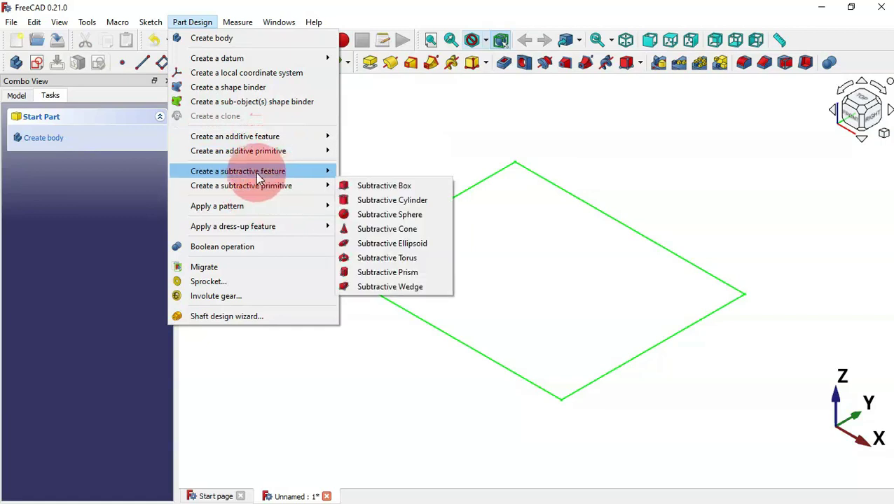
mouse_move(270, 175)
mouse_move(257, 188)
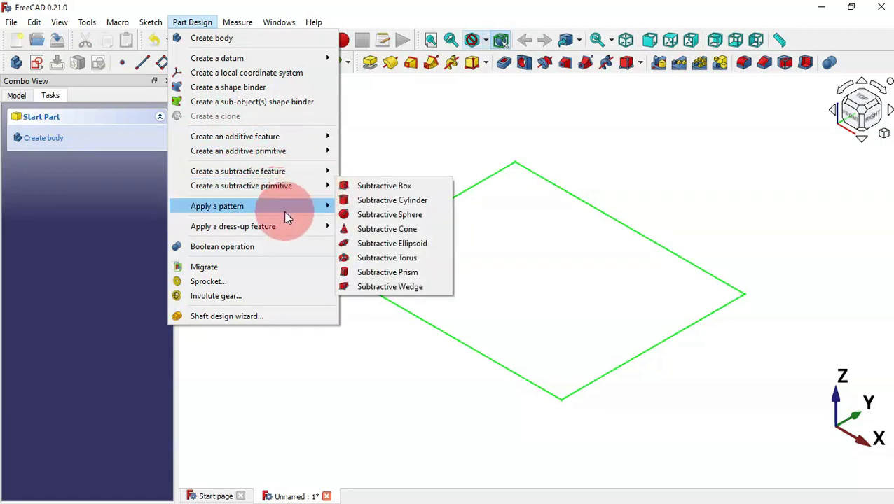
mouse_move(266, 208)
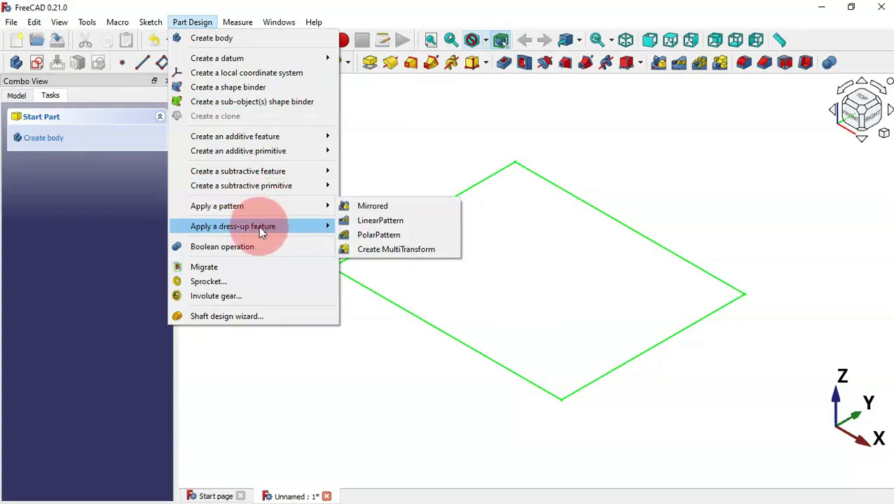
mouse_move(270, 233)
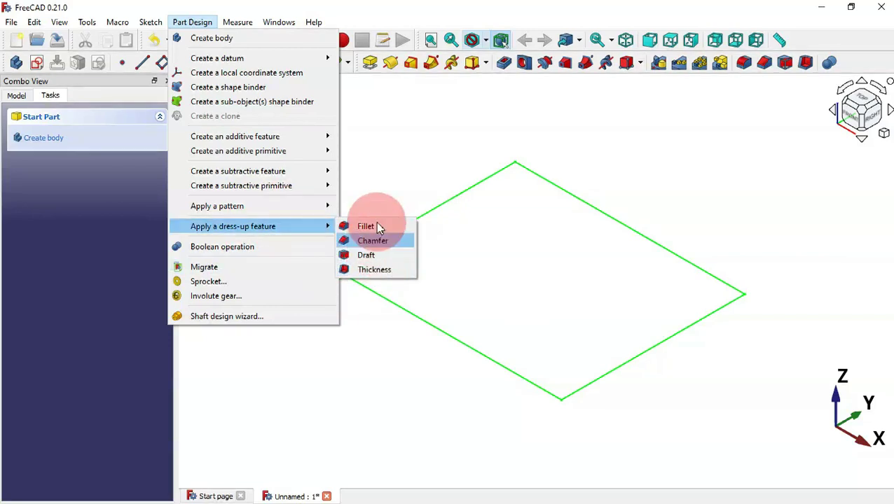
left_click(396, 172)
Reopen the keyboard shortcut customization and list the commands of the PartDesign category
left_click(89, 25)
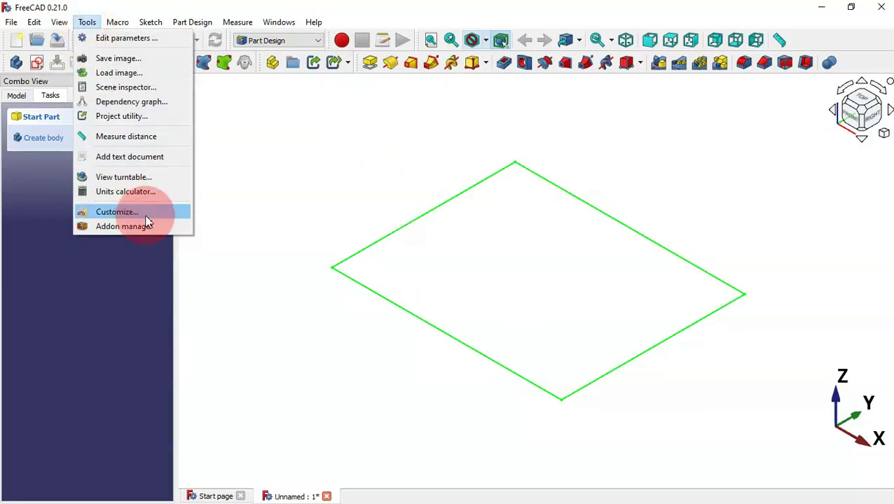
left_click(147, 220)
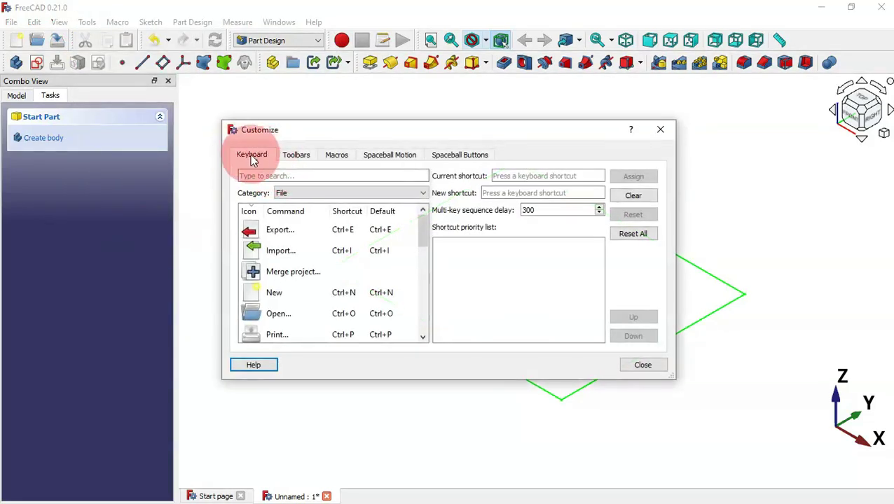
left_click(315, 198)
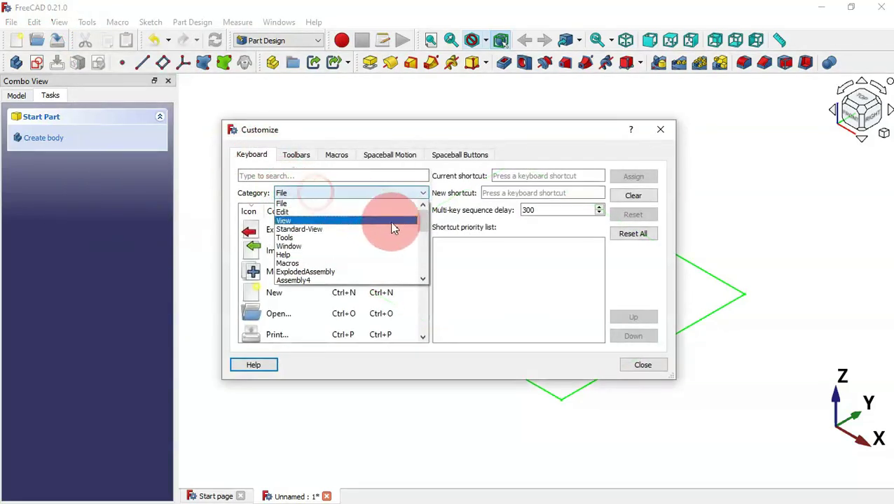
left_click_drag(419, 221, 422, 241)
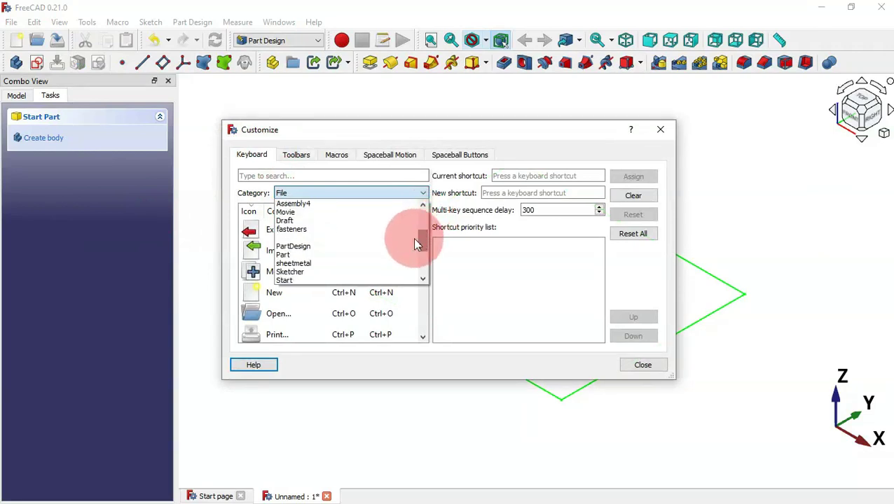
left_click(329, 248)
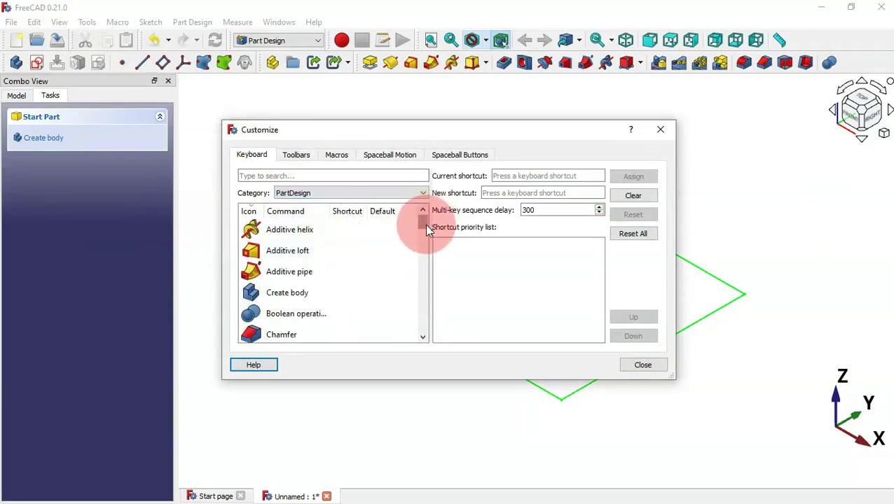
mouse_move(424, 223)
left_mouse_down()
mouse_move(424, 333)
mouse_move(408, 219)
left_mouse_up()
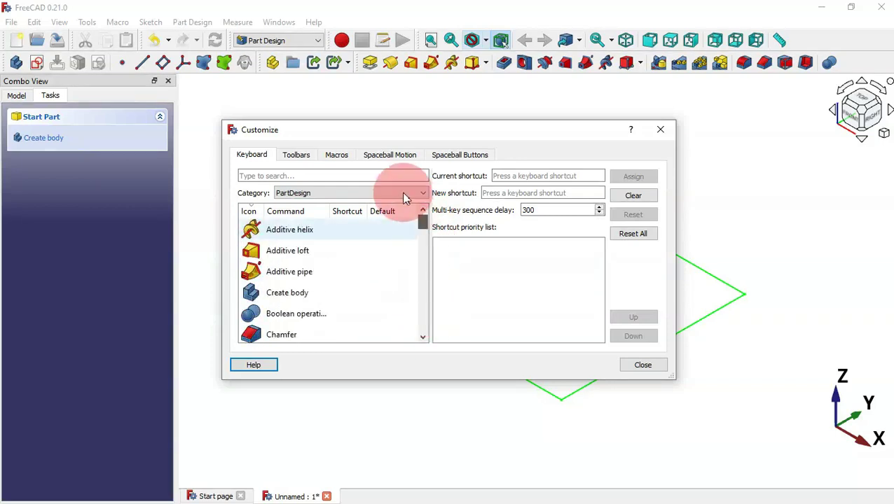
Assign the new keyboard shortcut A, H to the Additive helix command
left_click(302, 233)
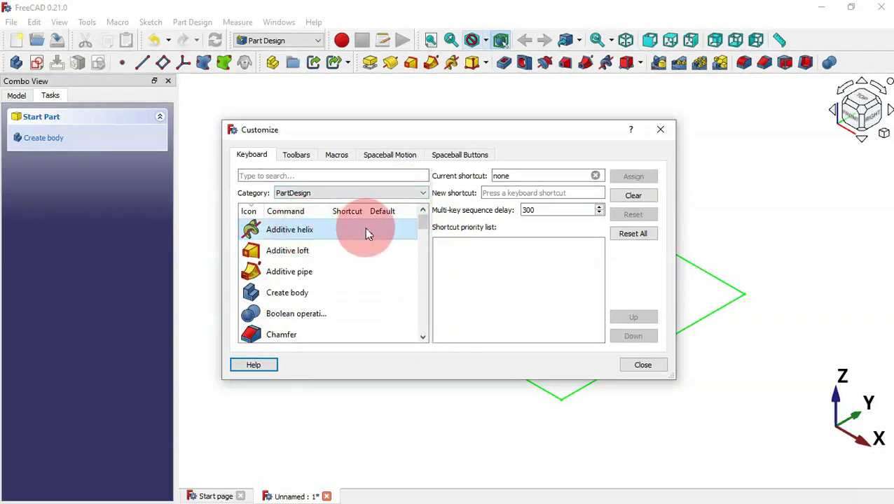
left_click(516, 193)
key("a")
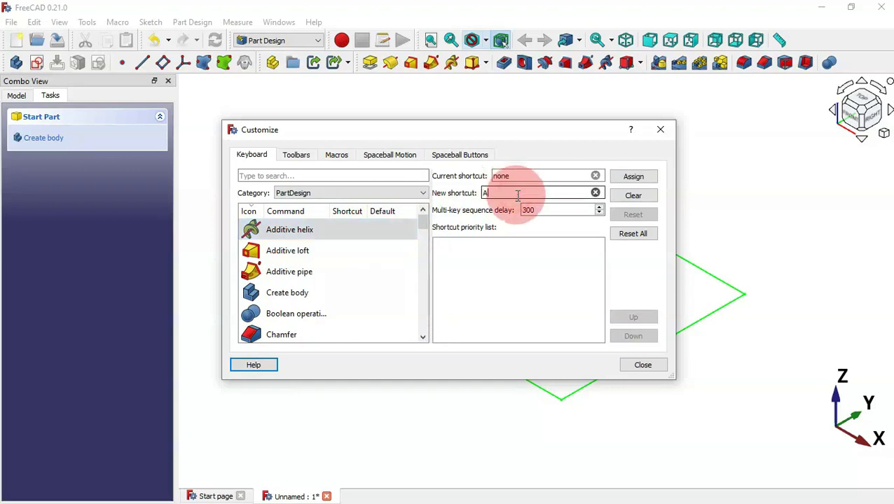
key("h")
left_click(641, 176)
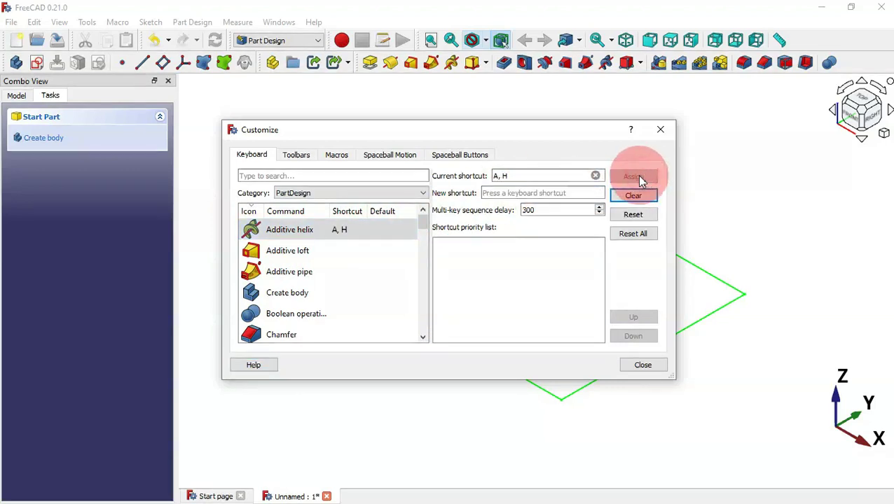
Assign the new shortcuts A, L to the Additive loft command and A, P to the Additive pipe command
left_click(302, 258)
left_click(524, 194)
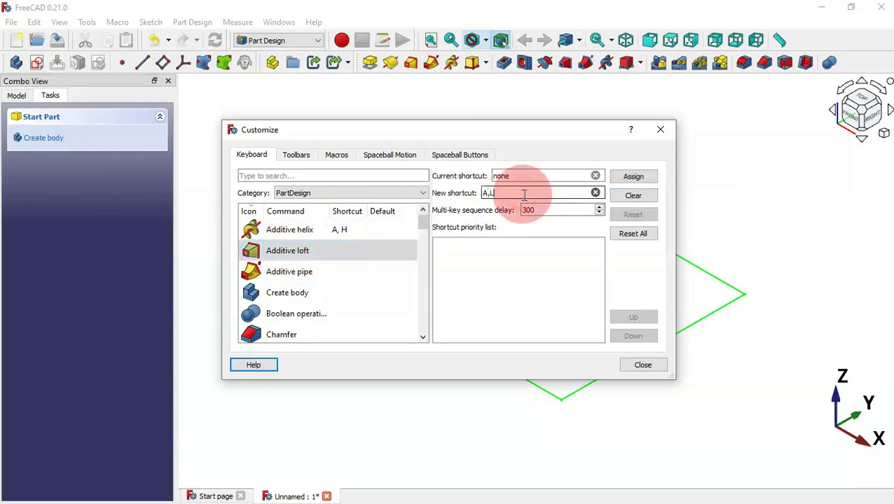
left_click(630, 178)
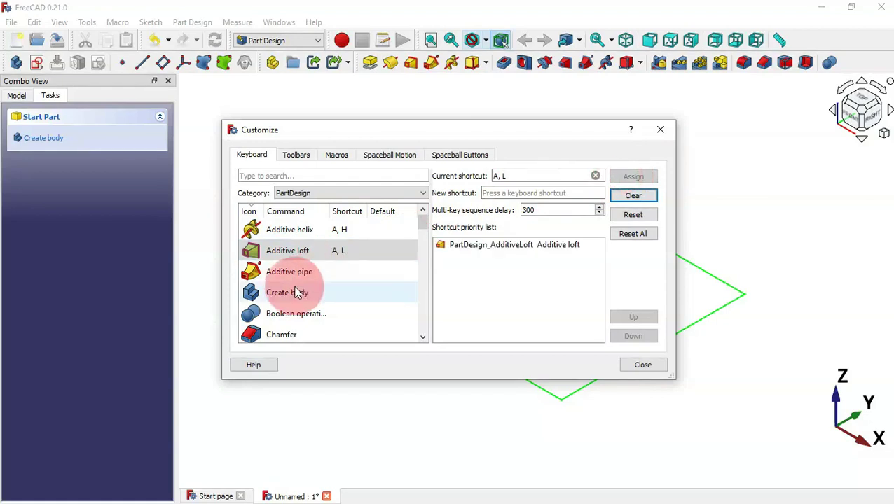
left_click(330, 271)
left_click(507, 191)
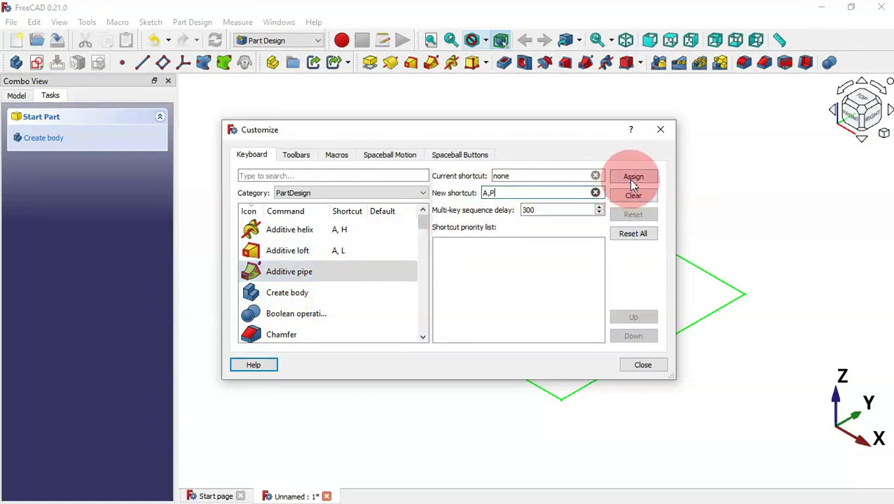
left_click(632, 179)
Assign the new shortcut B to the Create body command and C to the Chamfer command
left_click(312, 292)
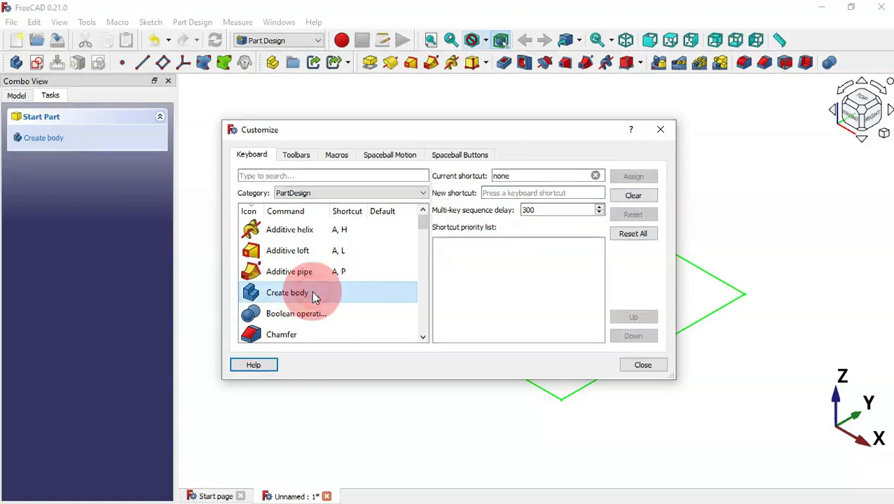
left_click(510, 190)
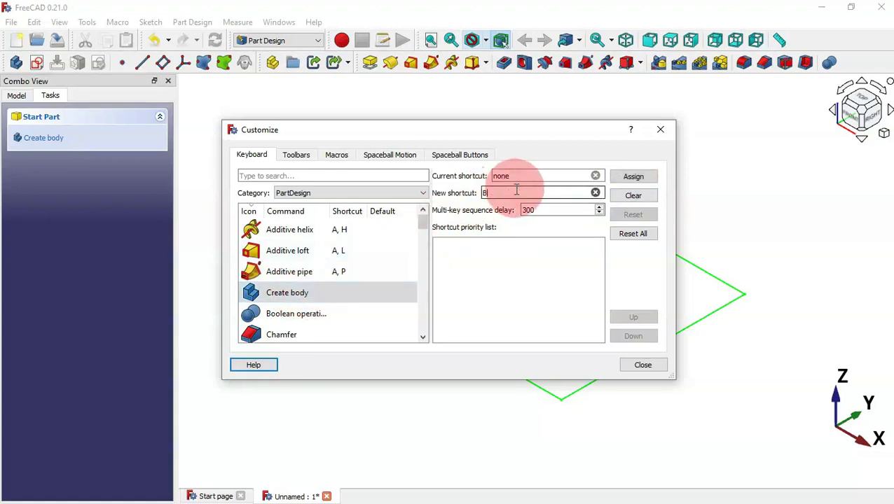
left_click(635, 181)
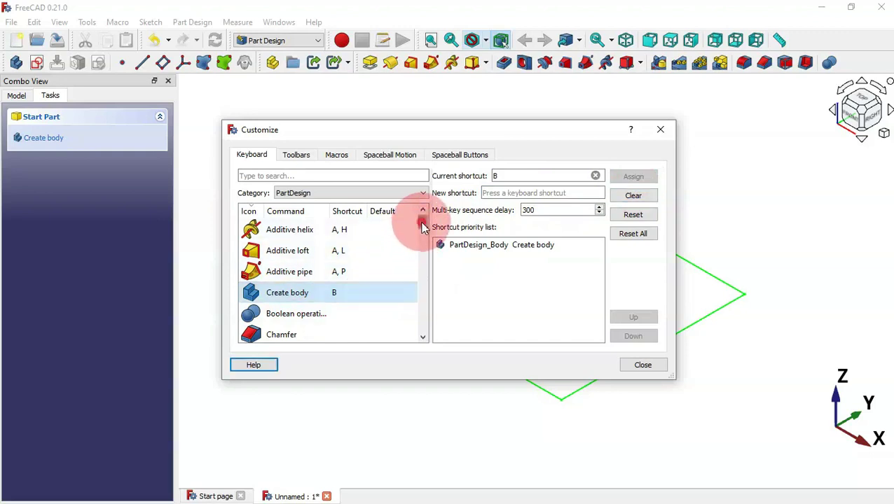
scroll(421, 224, "down", 1)
left_click(319, 293)
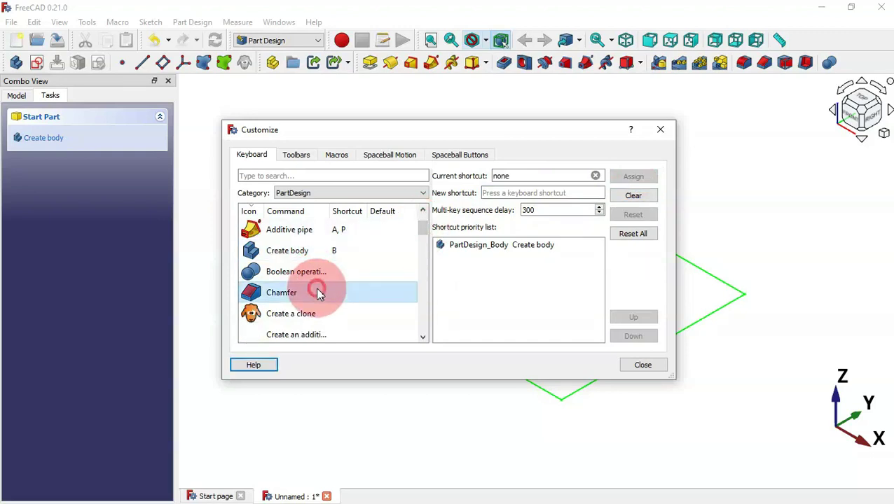
left_click(515, 192)
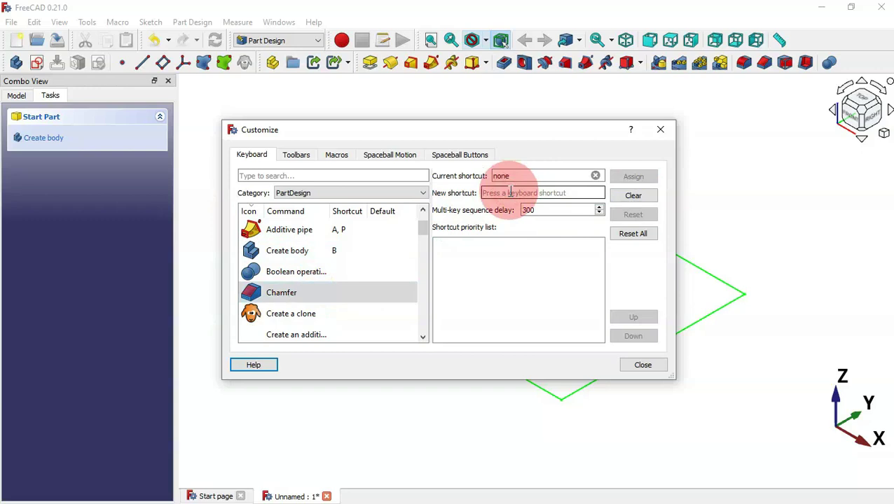
key("c")
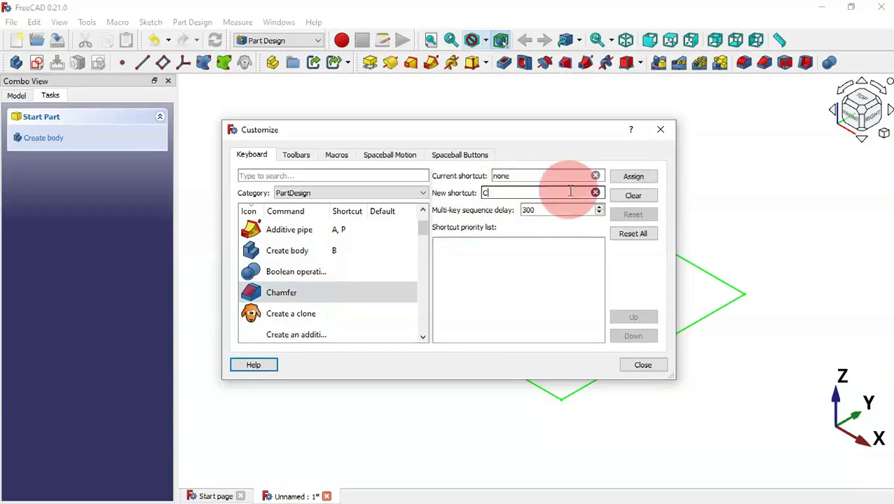
left_click(634, 176)
Assign the new keyboard shortcut F to the Fillet command in the PartDesign category
left_click_drag(419, 226, 424, 254)
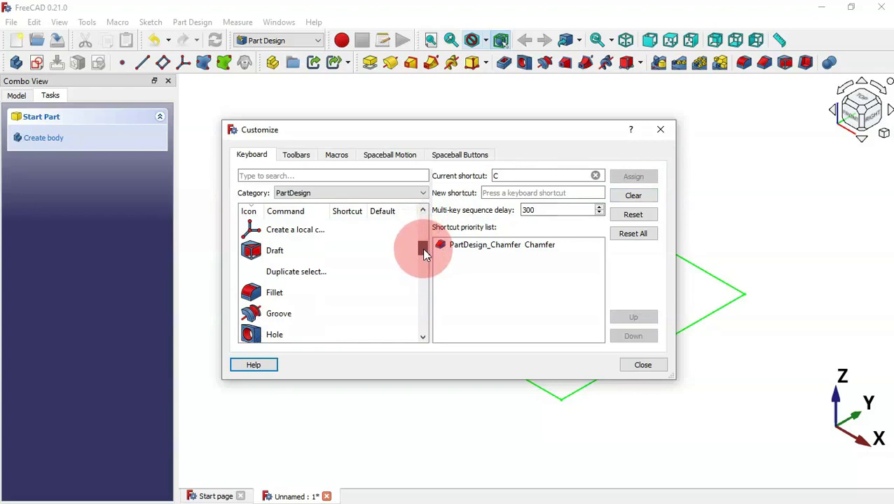
left_click(329, 292)
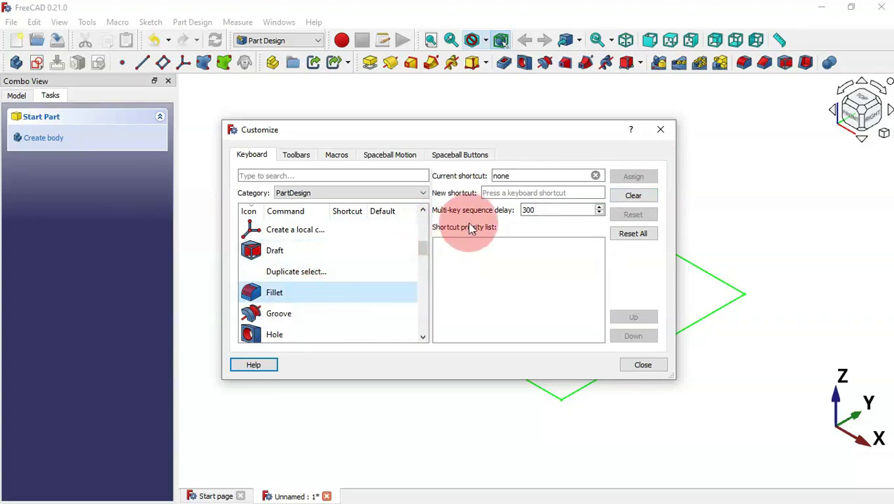
left_click(510, 192)
key("f")
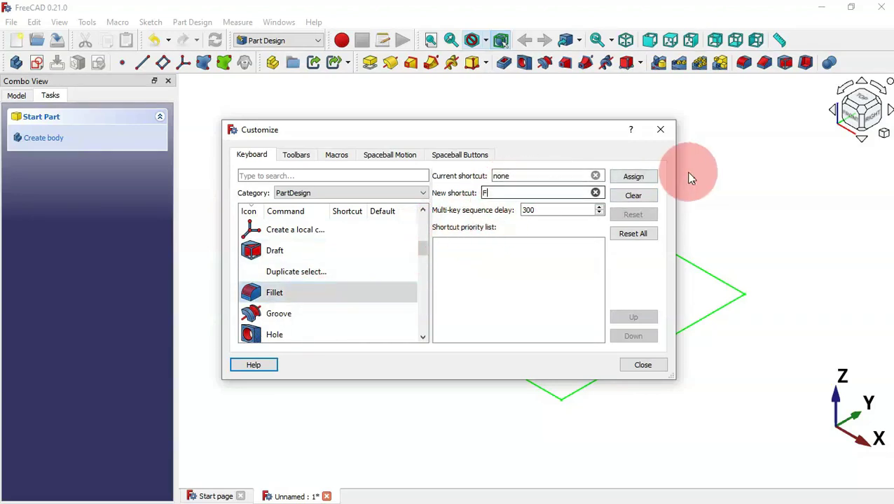
left_click(633, 177)
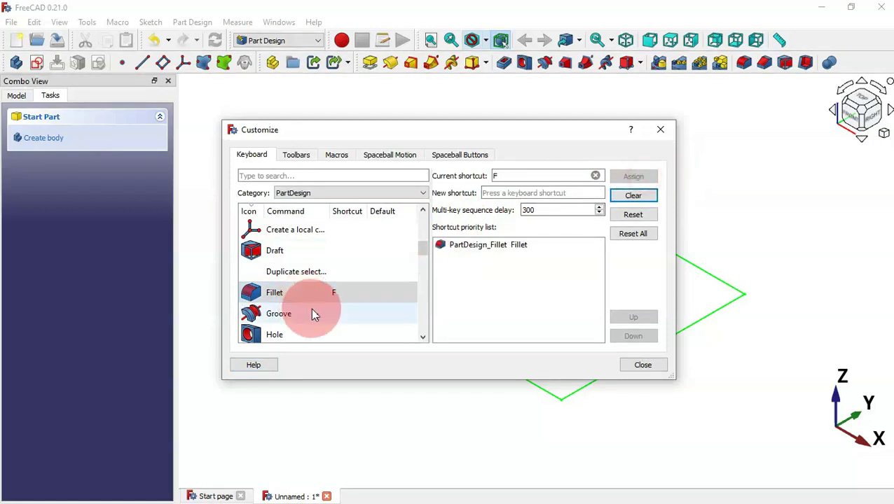
Assign the new keyboard shortcut G to the Groove command
left_click(313, 314)
left_click(500, 195)
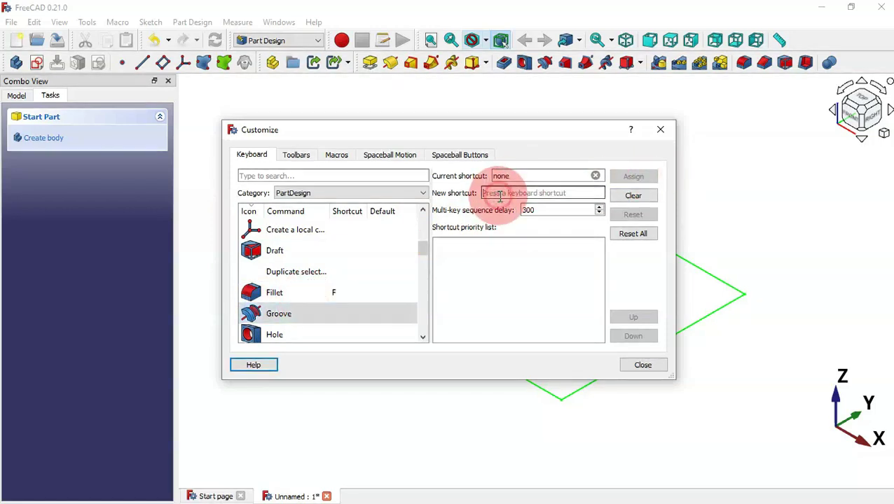
key("g")
left_click(650, 176)
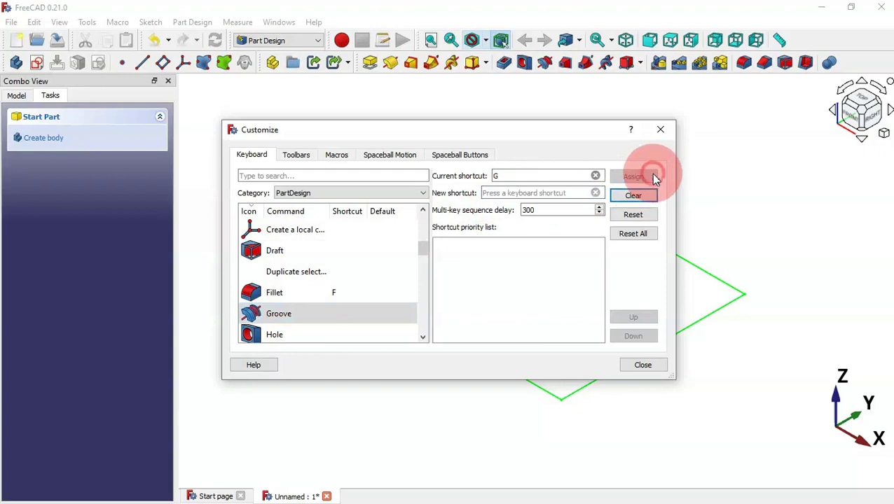
Assign the new keyboard shortcut H to the Hole command in the PartDesign category
left_click(300, 320)
left_click(310, 333)
left_click(513, 191)
key("h")
left_click(627, 175)
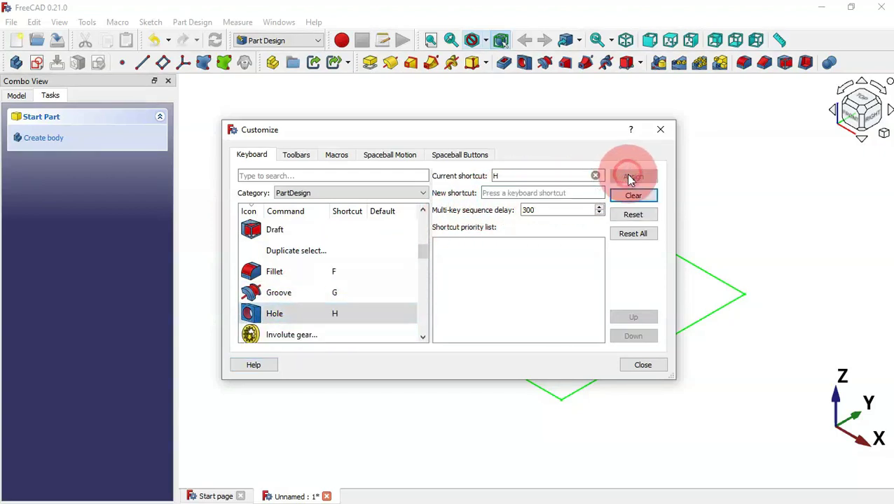
Assign the new two-key shortcut L, P to the LinearPattern command
left_click_drag(423, 251, 425, 263)
left_click(329, 293)
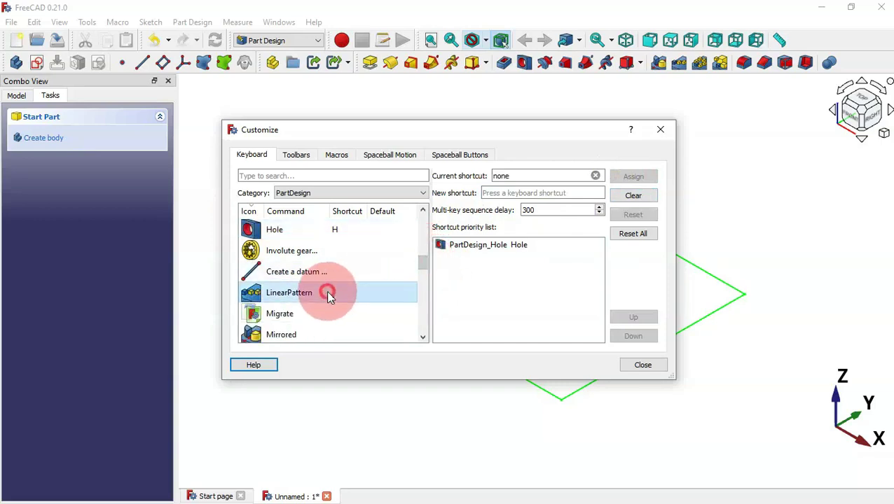
left_click(526, 196)
type("Lp")
left_click(628, 177)
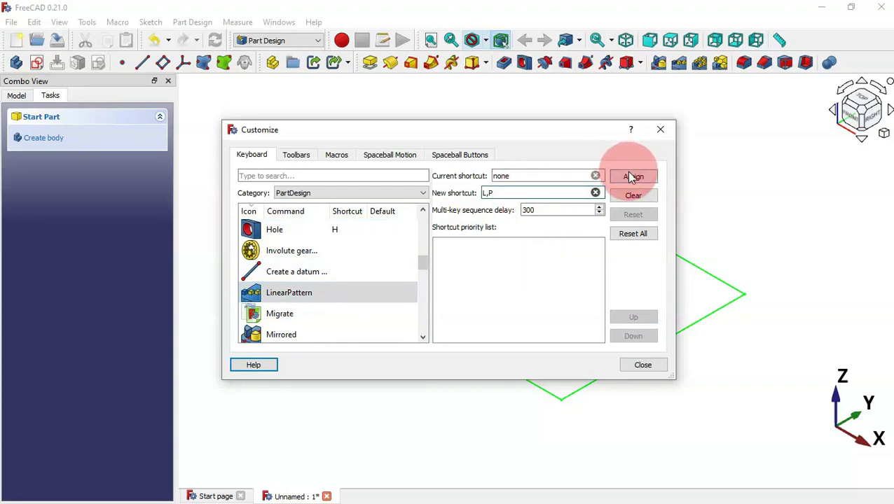
Assign the new keyboard shortcut M to the Mirrored command
left_click(338, 333)
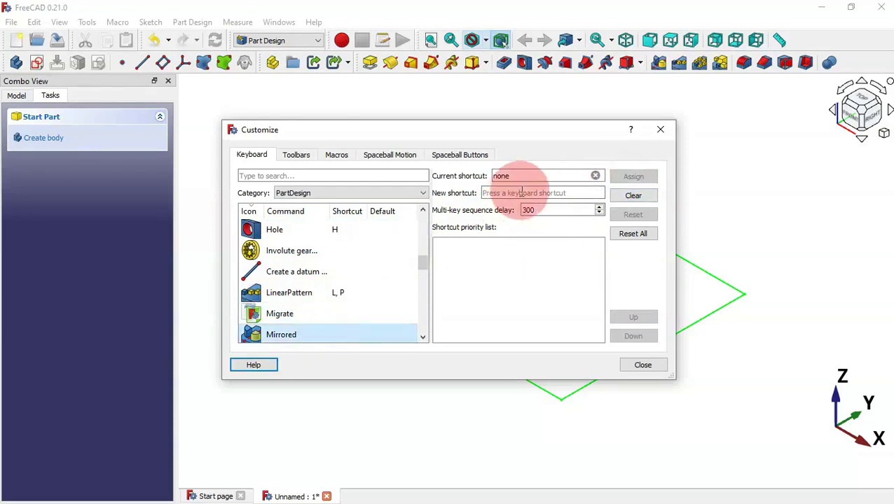
left_click(533, 189)
key("m")
left_click(638, 179)
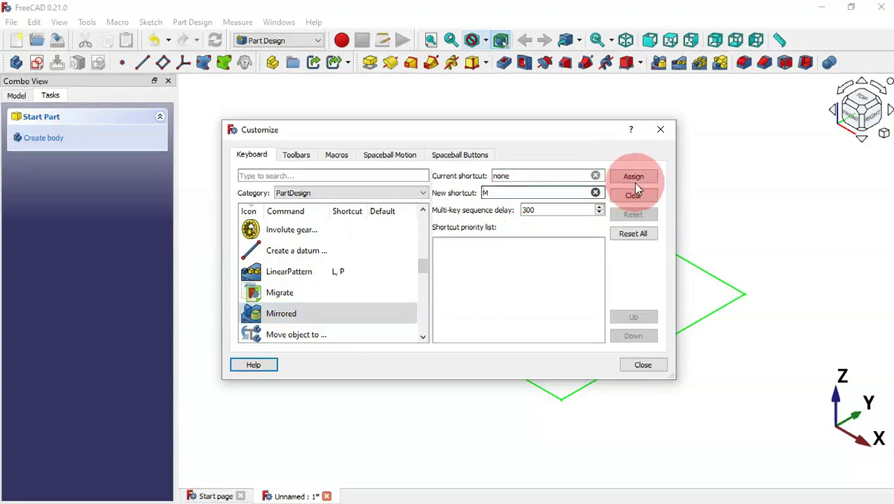
Assign the new two-key shortcut M, T to the Create MultiTransform command in the PartDesign category
left_click_drag(421, 266, 423, 283)
left_click(319, 309)
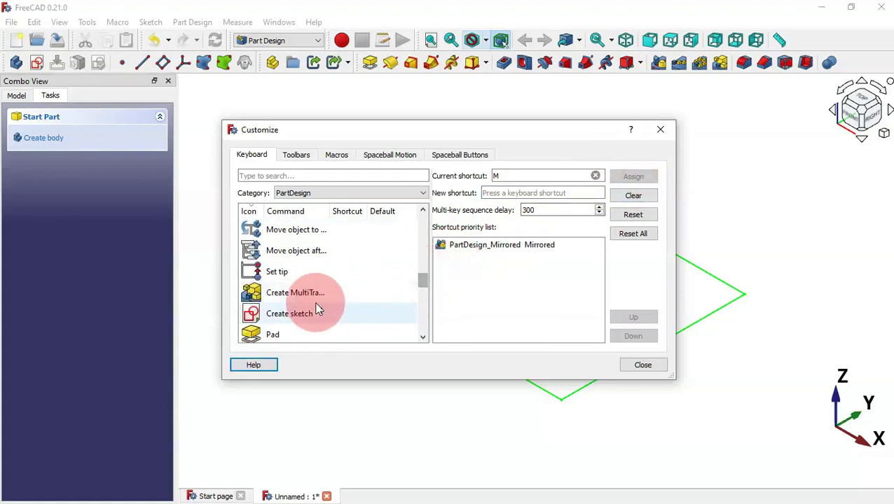
left_click(328, 295)
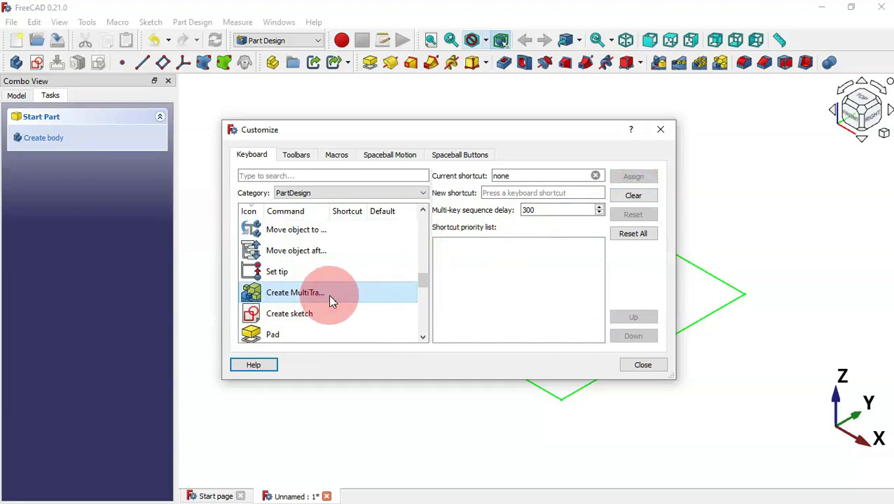
left_click(483, 193)
key("m")
key("t")
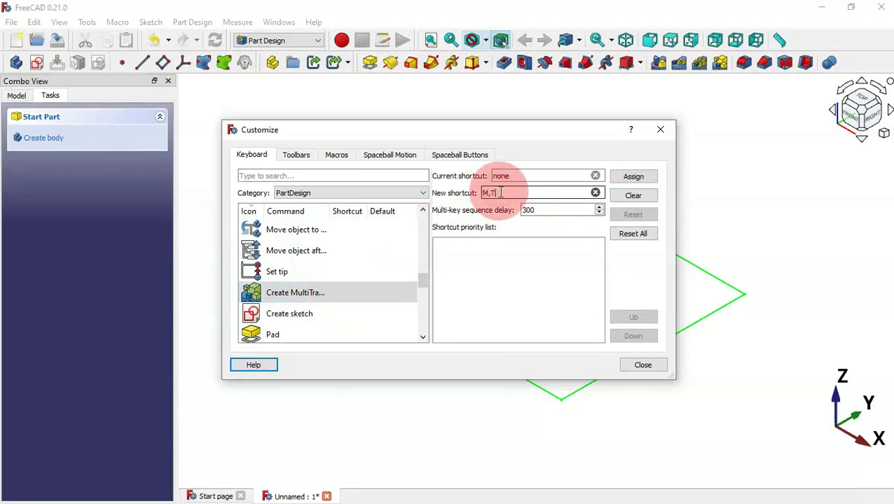
left_click(633, 176)
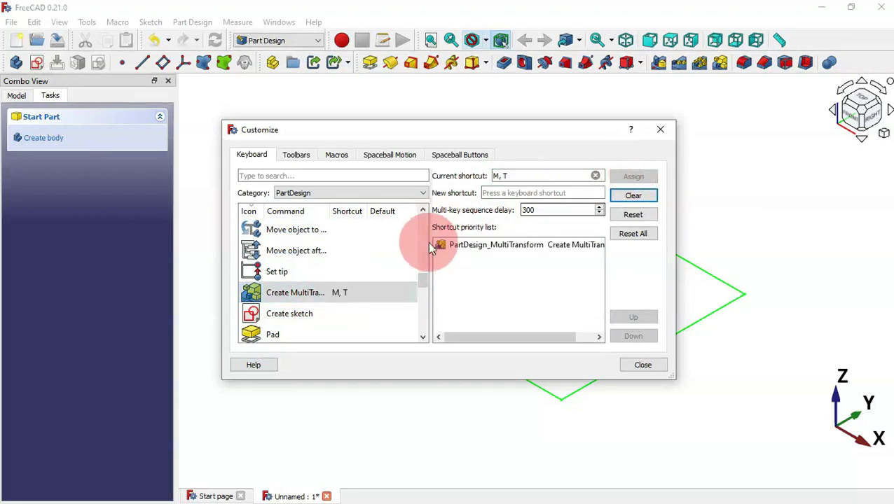
Assign the new keyboard shortcut S to the PartDesign Create sketch command
left_click(343, 316)
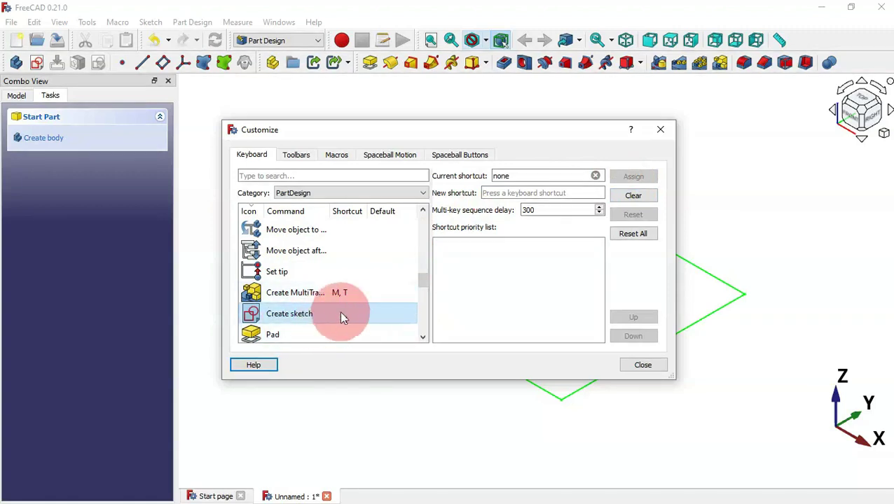
left_click(525, 192)
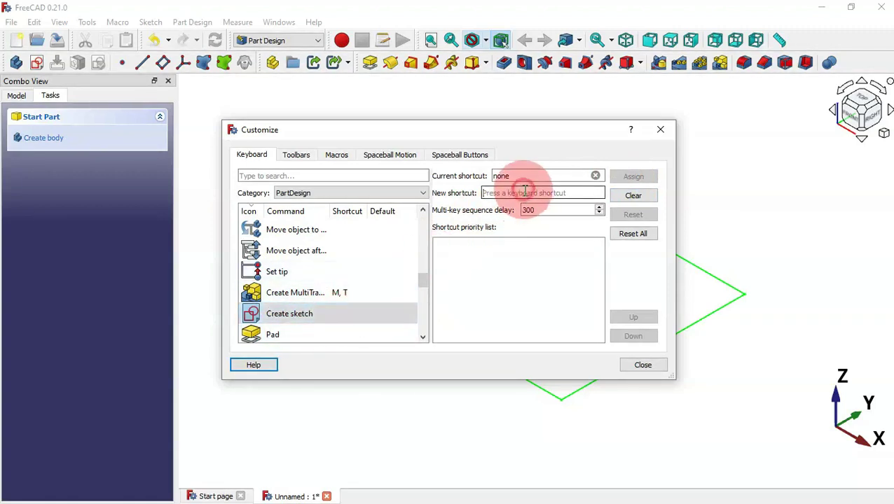
key("s")
left_click(642, 178)
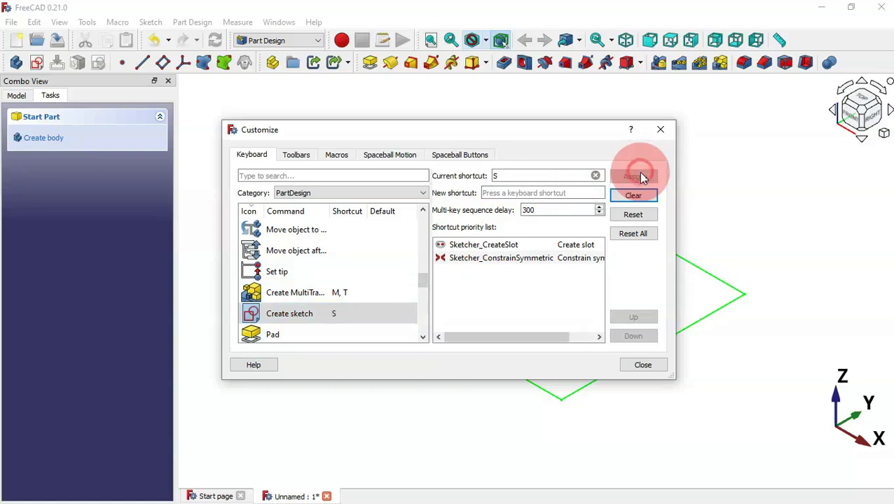
Assign the new keyboard shortcut E to the Pad command in the PartDesign category
left_click_drag(421, 283, 422, 291)
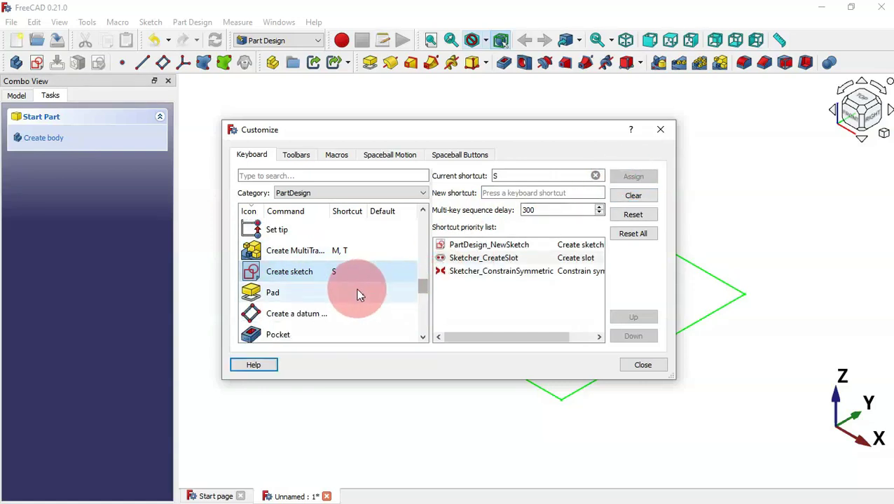
left_click(358, 293)
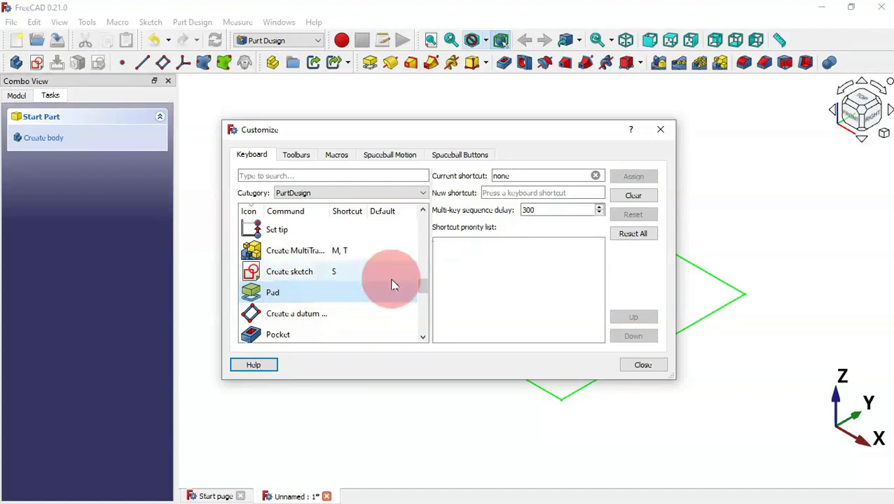
left_click(520, 194)
key("e")
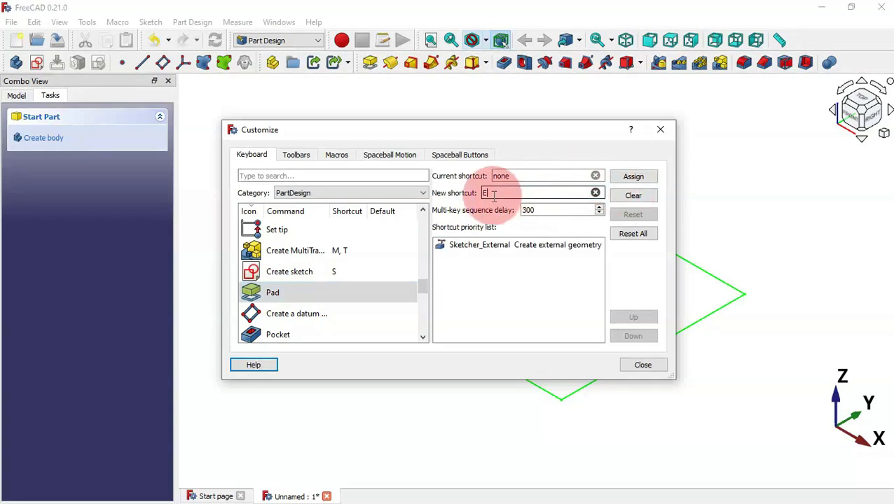
left_click(657, 177)
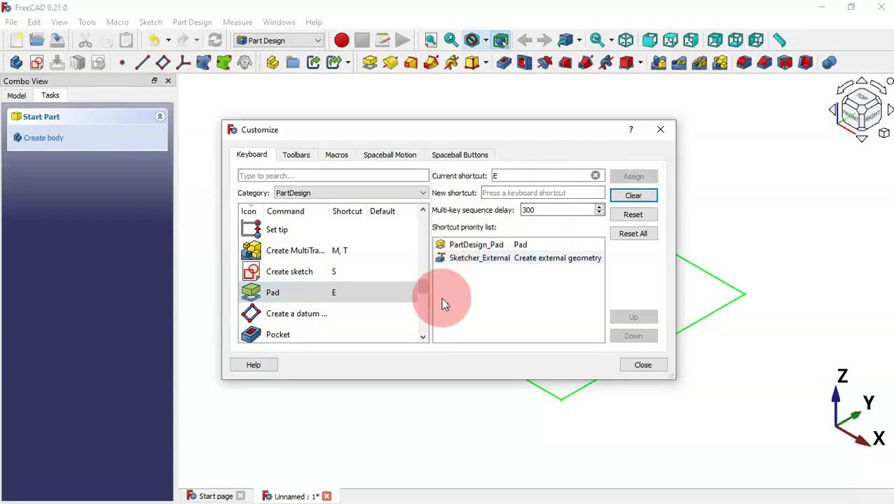
Assign the new keyboard shortcut P to the Pocket command in the PartDesign category
left_click_drag(427, 288, 426, 293)
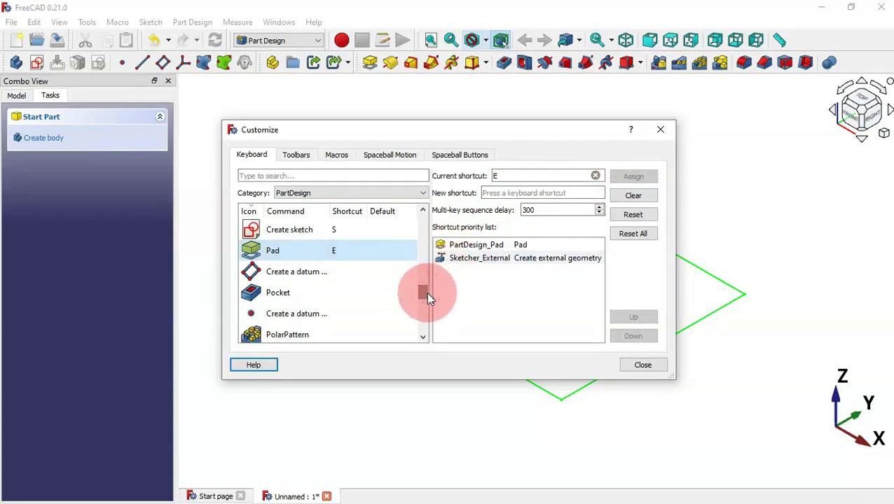
left_click(357, 298)
left_click(517, 193)
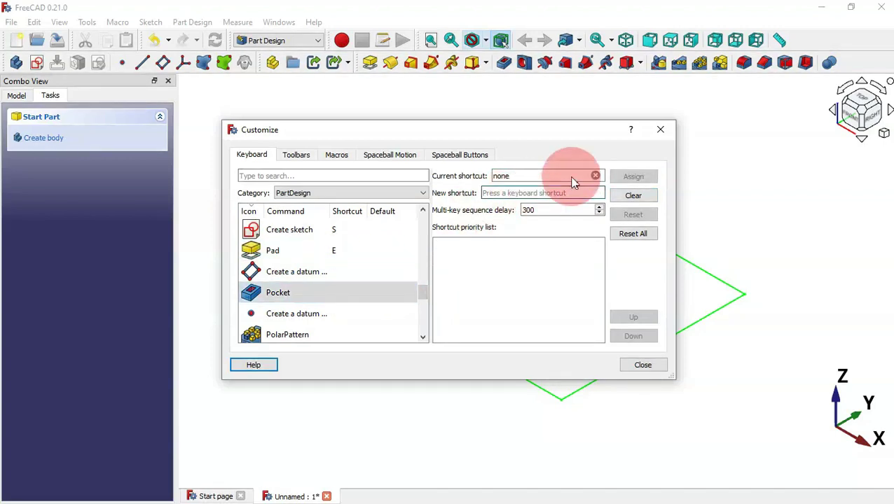
key("p")
left_click(626, 179)
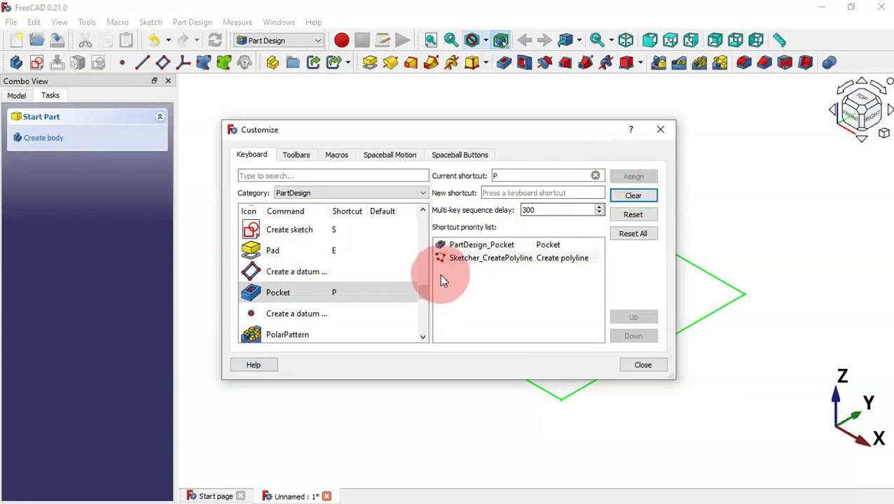
left_click_drag(424, 287, 424, 294)
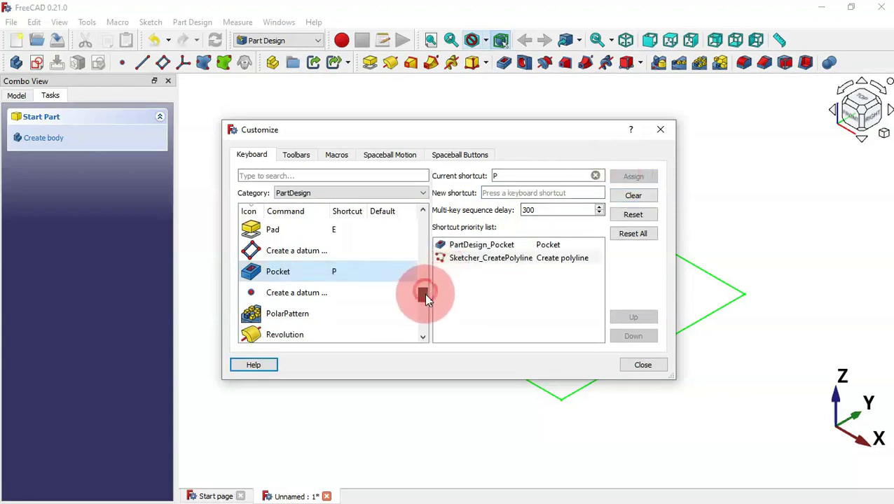
Assign the new two-key shortcut P, P to the PolarPattern command in the PartDesign category
left_click(331, 326)
scroll(349, 319, "down", 1)
left_click(379, 293)
left_click(530, 193)
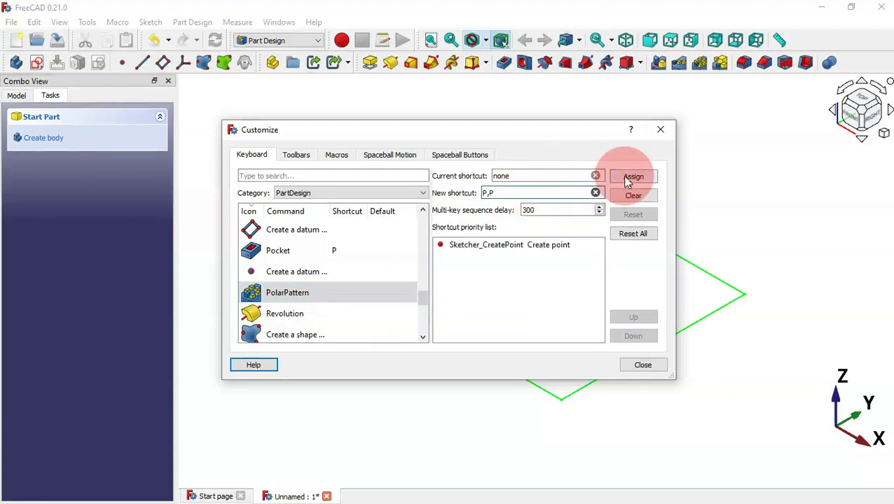
left_click(631, 177)
Assign the new keyboard shortcut R to the Revolution command in the PartDesign category
left_click(336, 313)
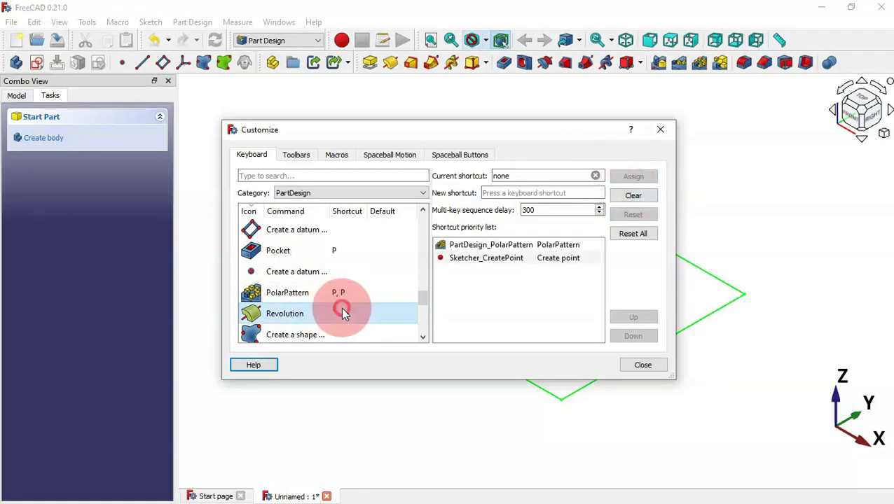
left_click(503, 192)
key("r")
left_click(632, 176)
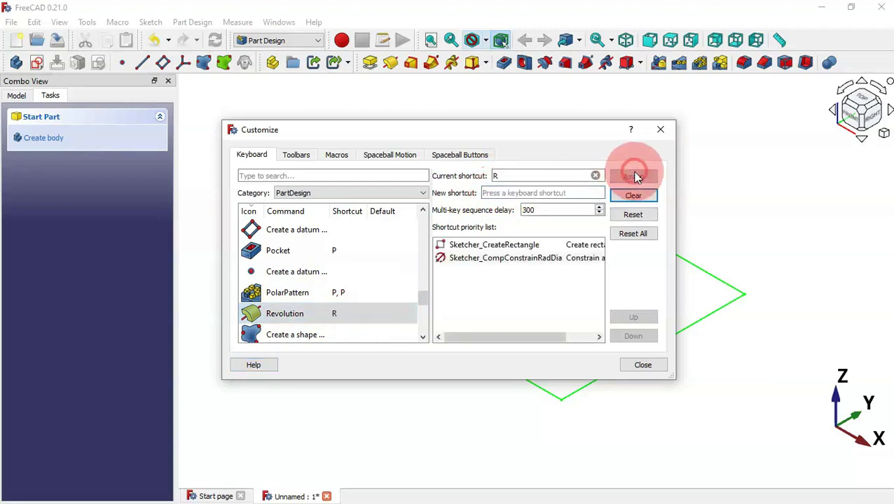
Assign the new two-key shortcut S, L to the Subtractive loft command in the PartDesign category
left_click_drag(425, 299, 423, 316)
left_click(336, 278)
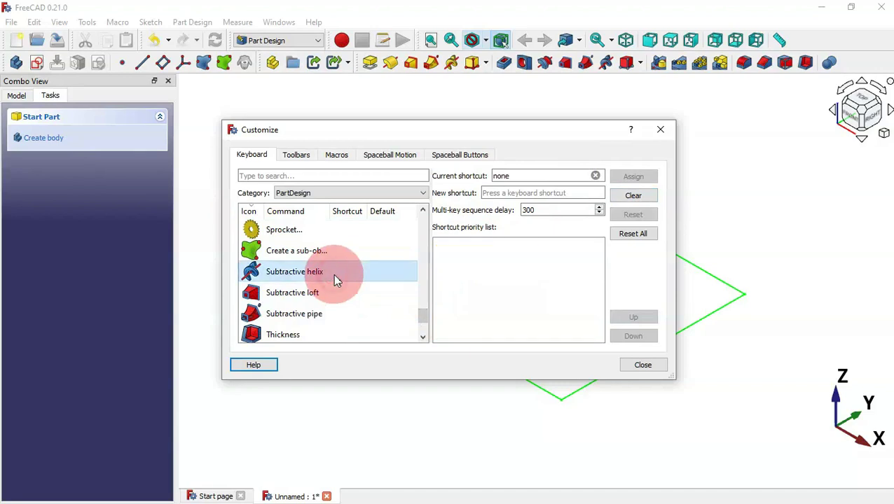
left_click(334, 297)
left_click(537, 190)
key("s")
key("l")
left_click(625, 178)
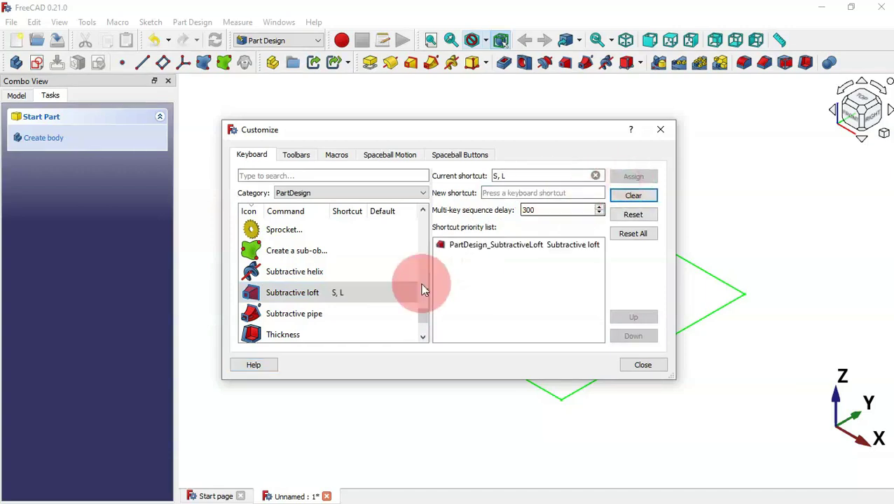
Assign the new two-key shortcut S, P to the Subtractive pipe command in the PartDesign category
left_click(335, 315)
left_click(514, 192)
key("s")
key("p")
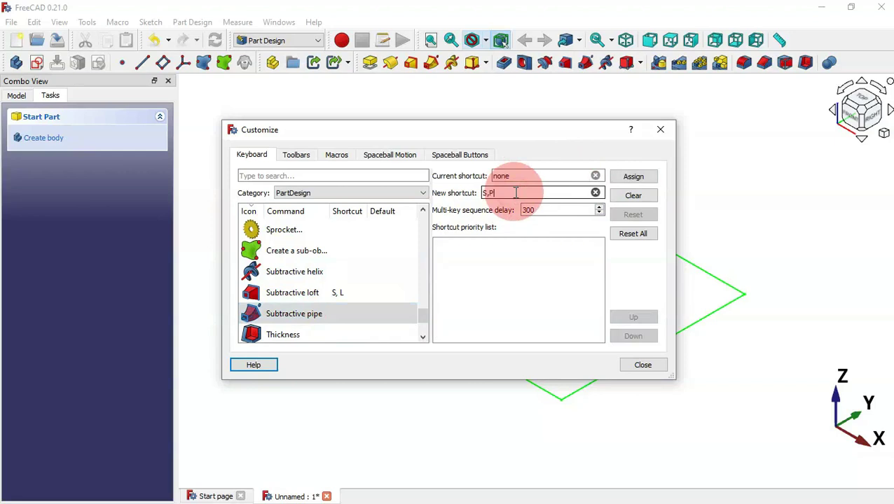
left_click(623, 177)
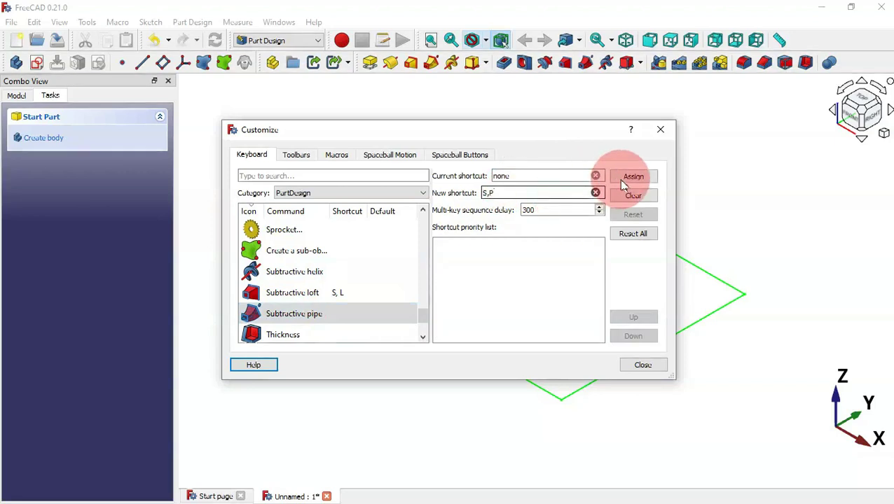
Assign the new keyboard shortcut T to the PartDesign Thickness command and close the Customize dialog
left_click(364, 335)
left_click(565, 191)
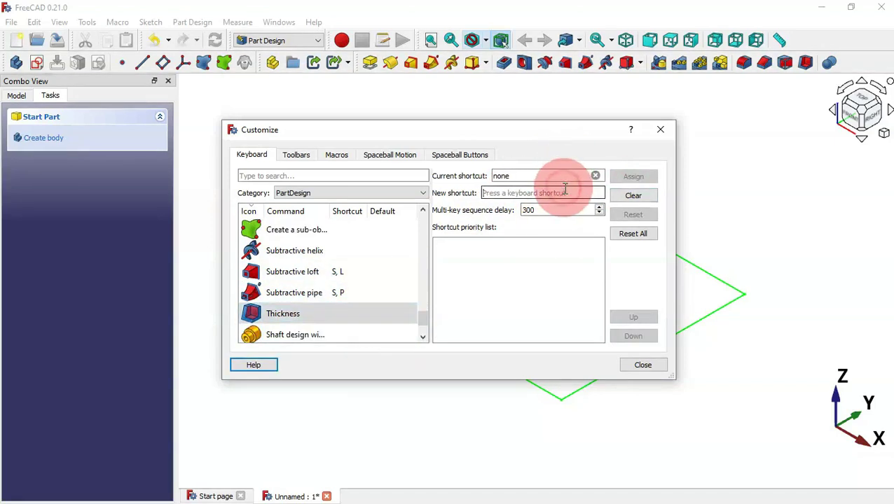
key("t")
left_click(638, 175)
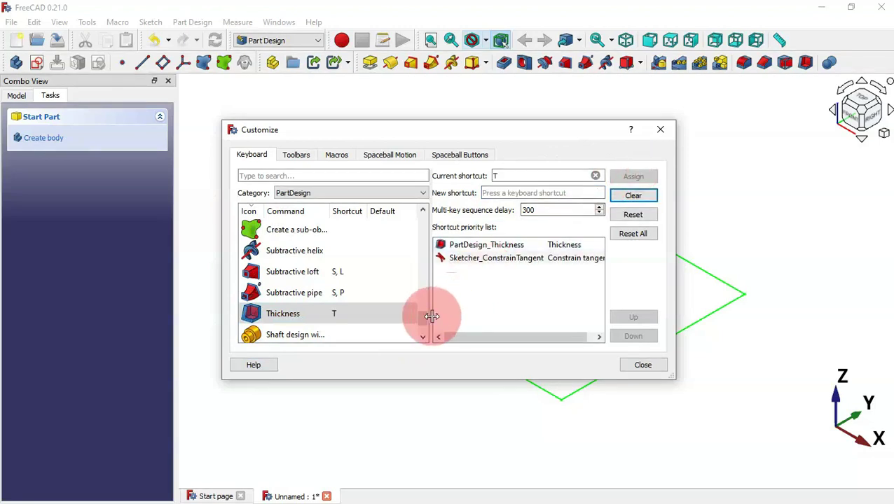
left_click_drag(425, 319, 419, 211)
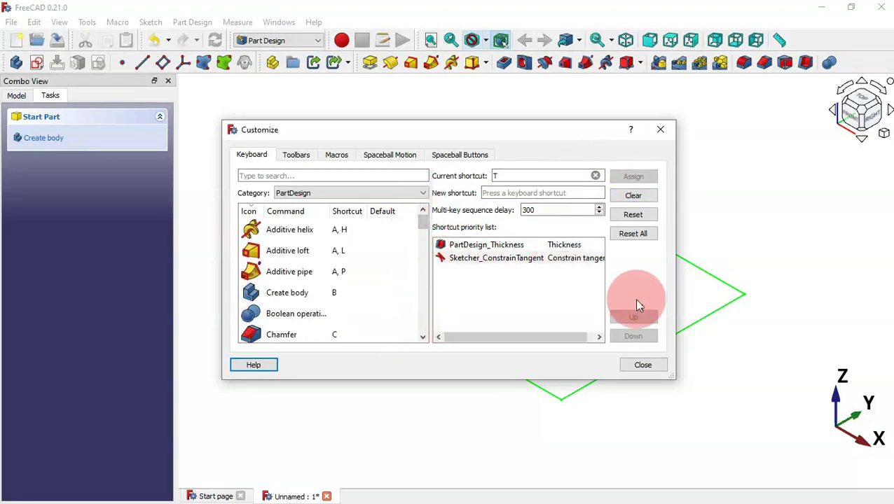
left_click(643, 366)
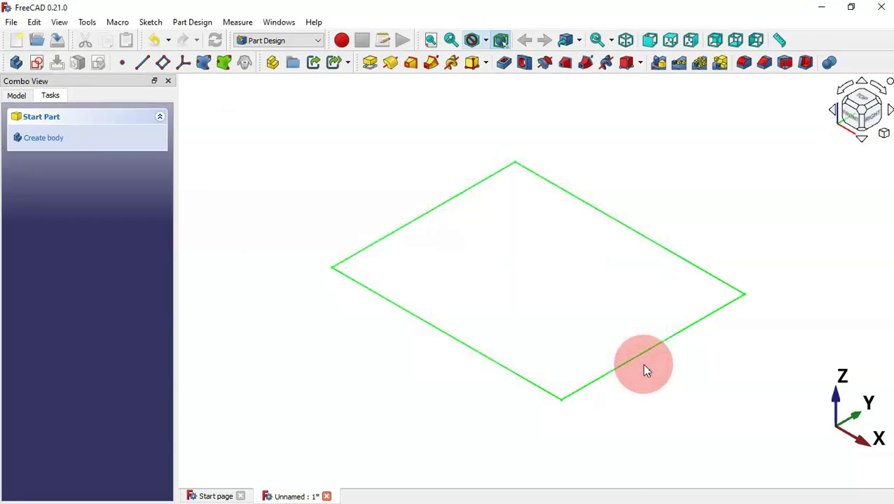
Draw a closed six-segment polyline around the sketch origin, with a short vertical segment at the upper-left notch
left_click(527, 325)
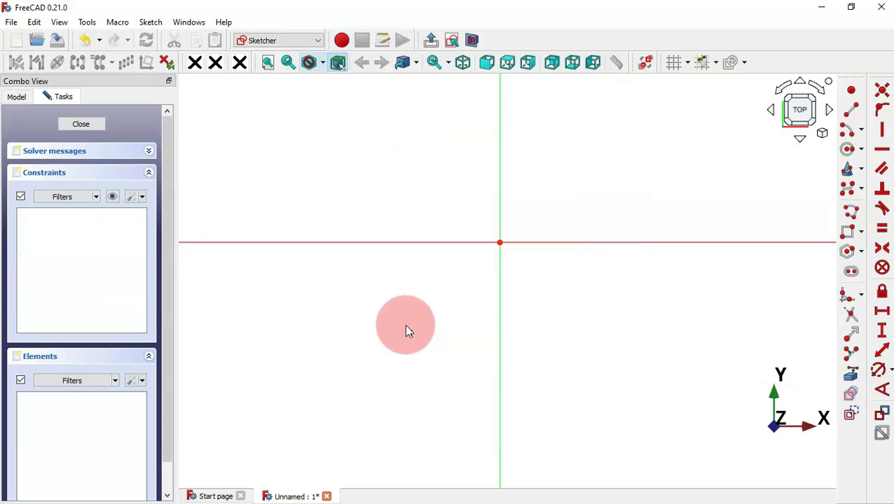
key("g")
key("m")
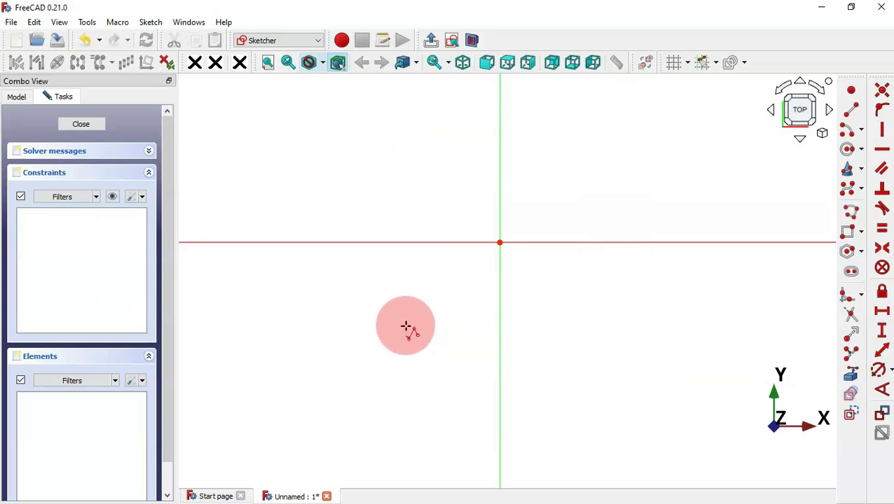
left_click(403, 151)
left_click(651, 94)
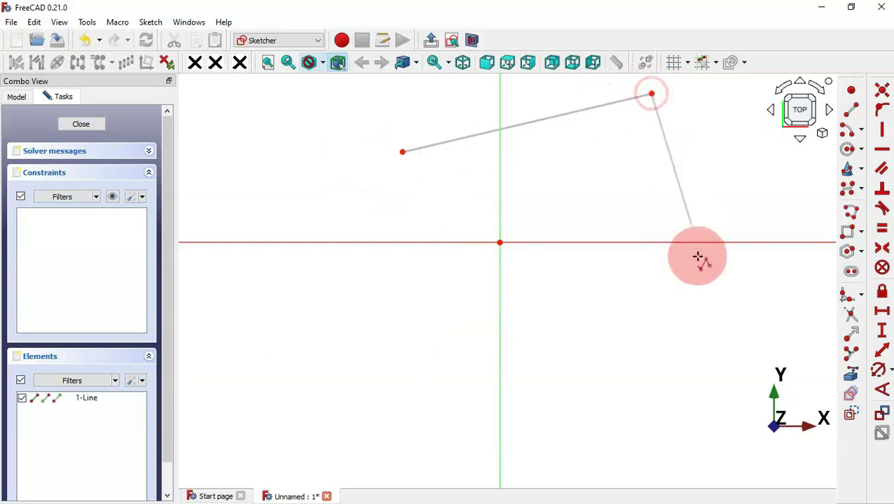
left_click(712, 353)
left_click(414, 336)
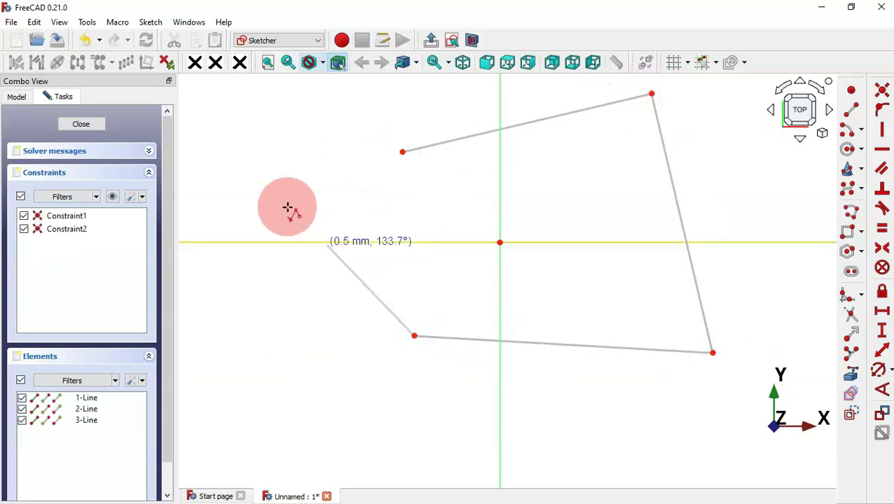
left_click(256, 171)
left_click(403, 216)
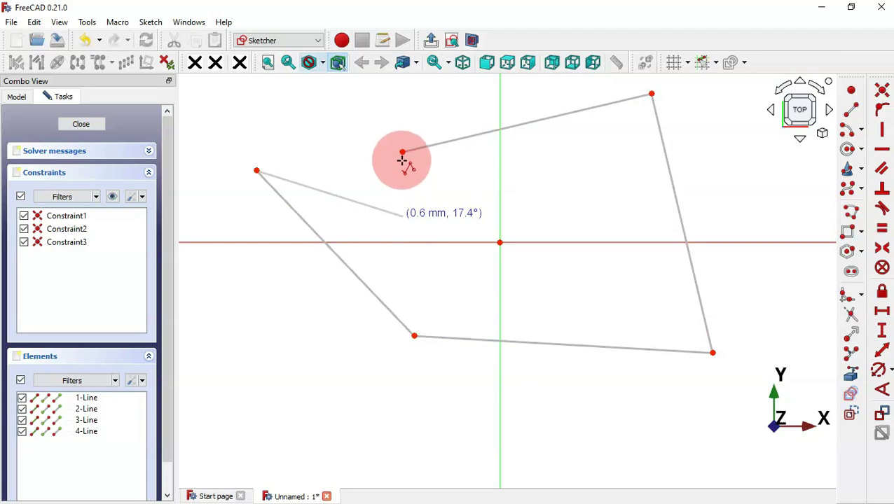
left_click(403, 152)
right_click(614, 184)
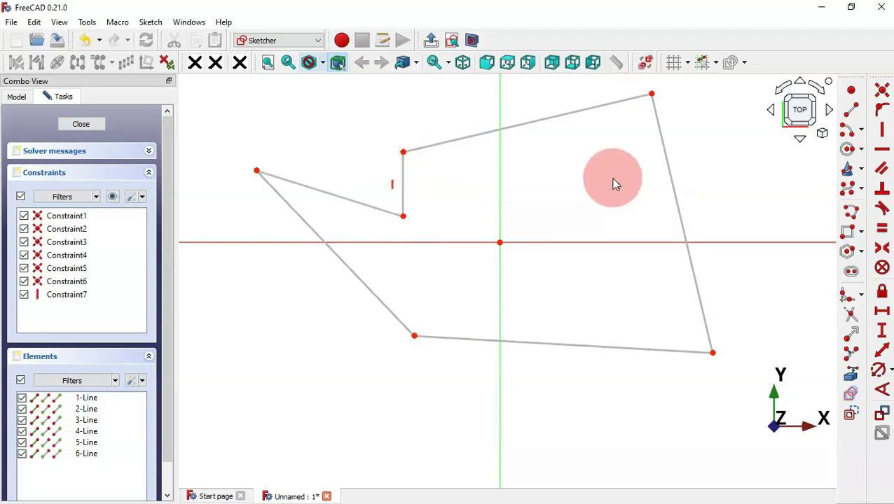
Constrain the polyline's upper line to be horizontal and its long right-hand line to be vertical
left_click_drag(647, 192, 531, 105)
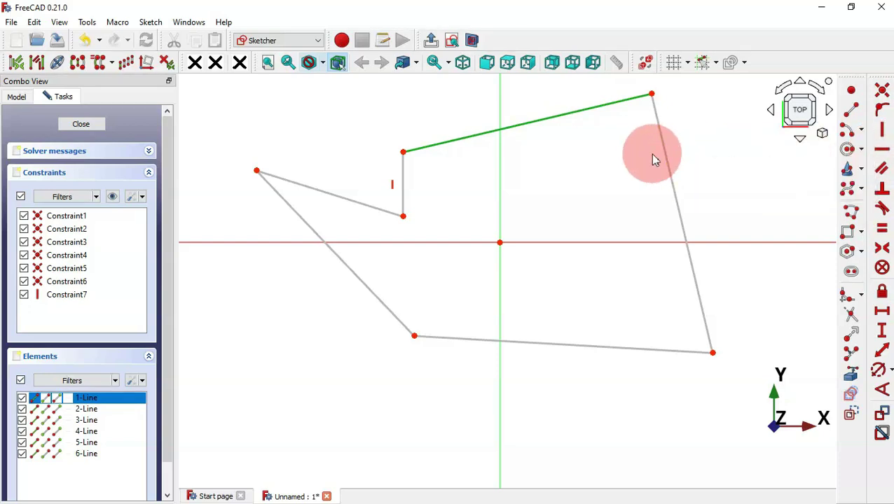
key("c")
key("h")
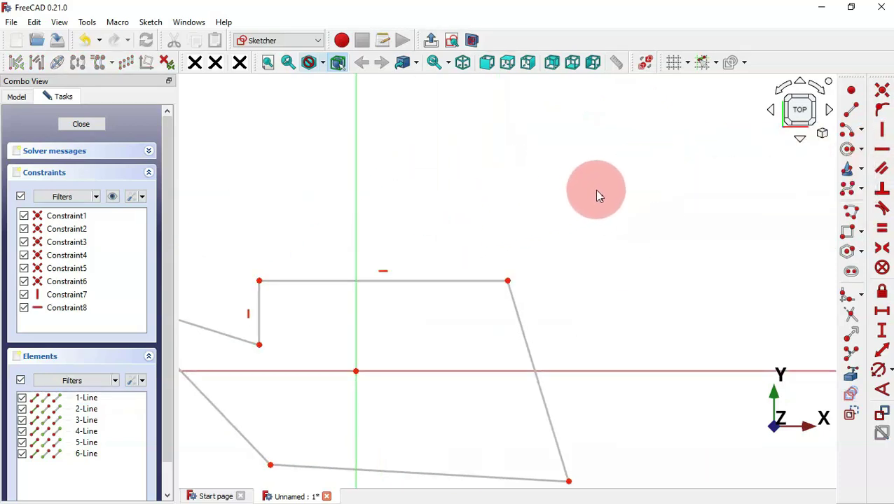
scroll(615, 189, "down", 2)
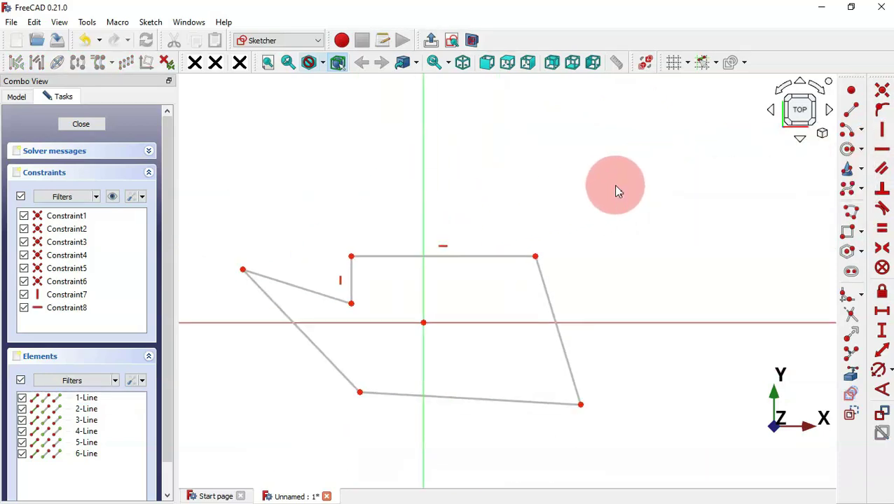
left_click(556, 316)
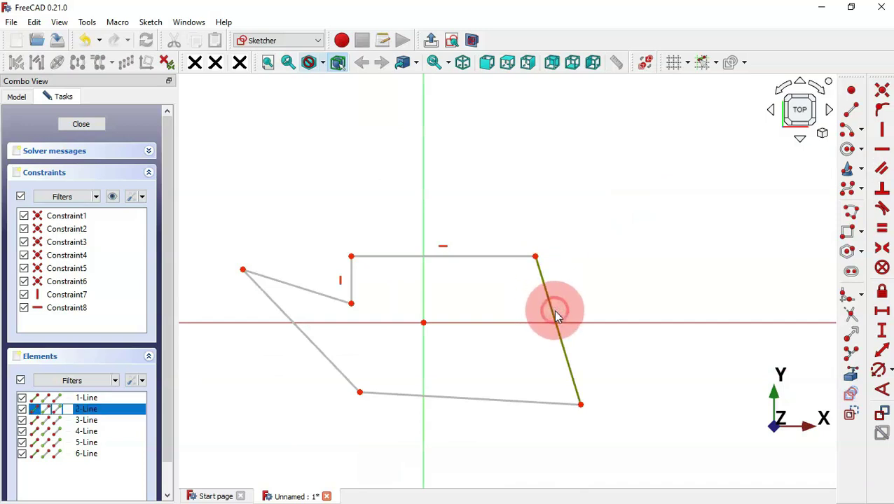
left_click(884, 136)
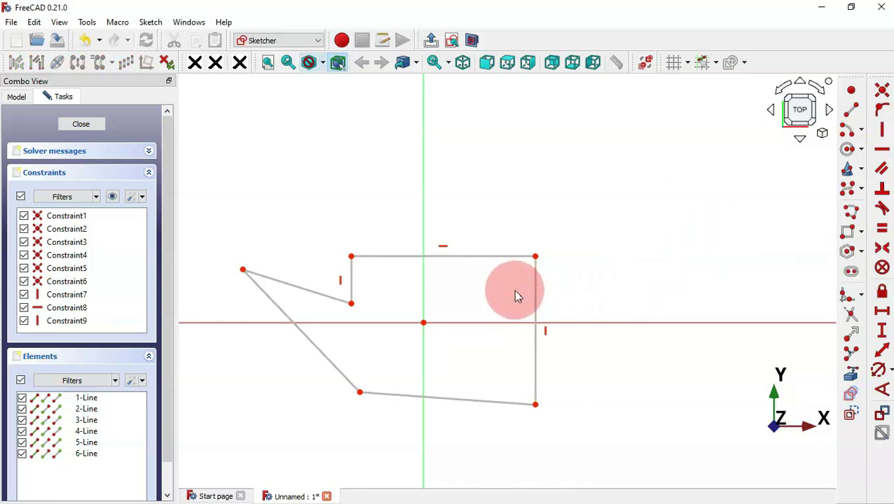
Apply an equal-length constraint between the upper horizontal line and the slanted upper-left line, and leave the sketch
left_click(494, 257)
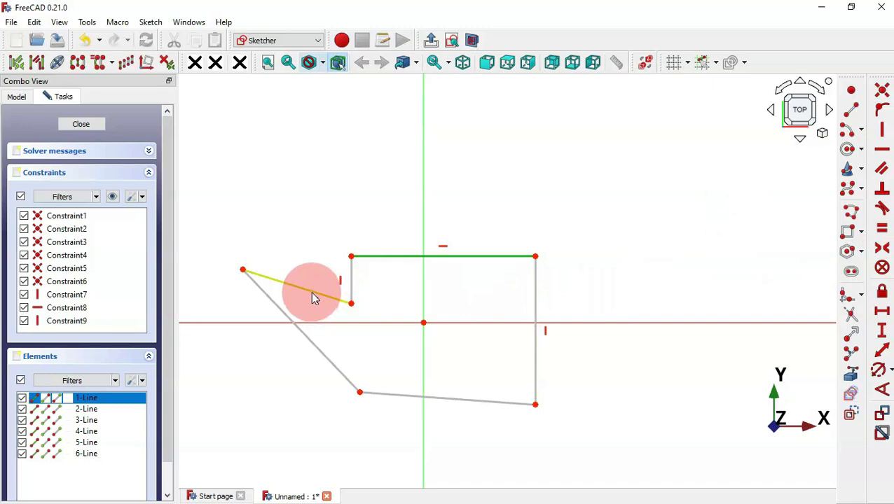
left_click(310, 292)
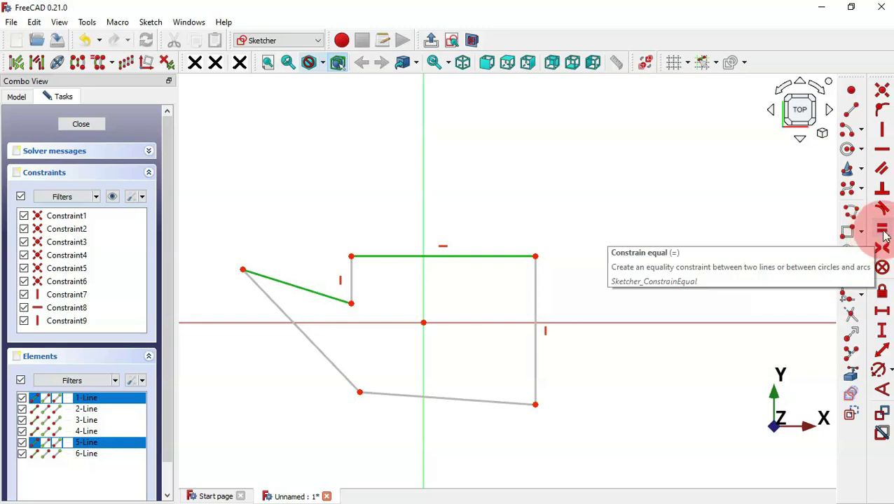
key("e")
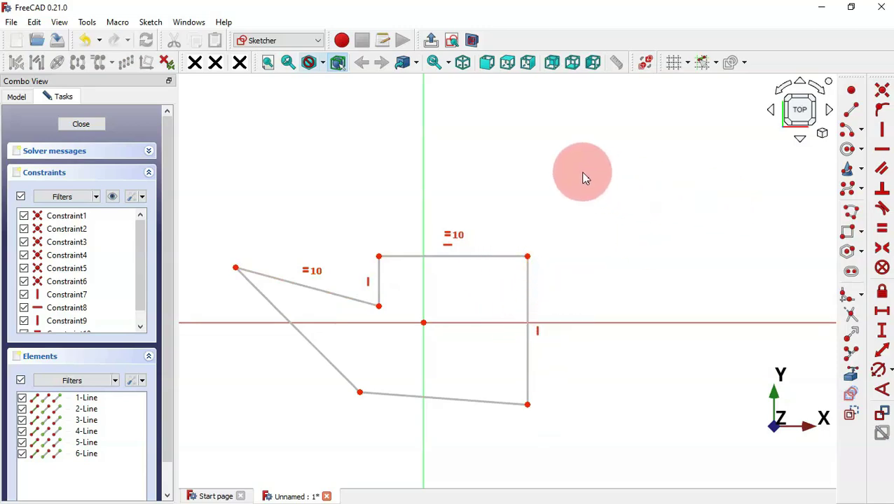
key("Escape")
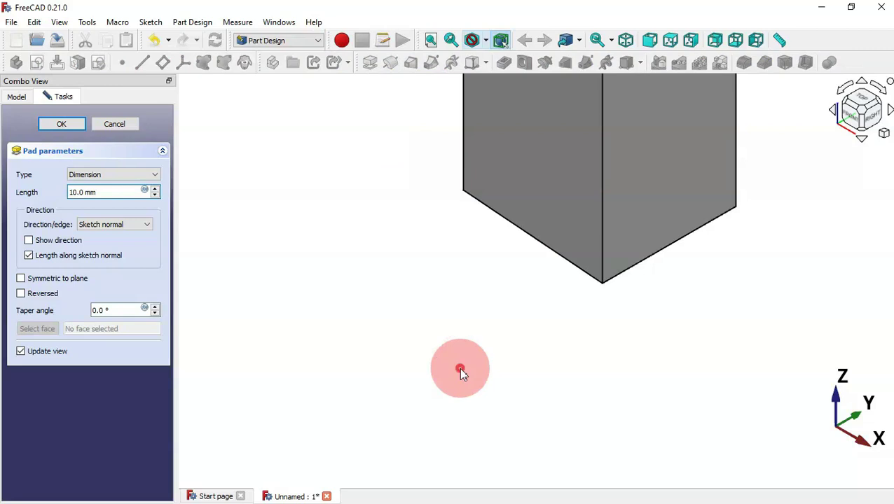
Pad the sketch profile to a length of 10 mm along the sketch normal
key("v")
key("f")
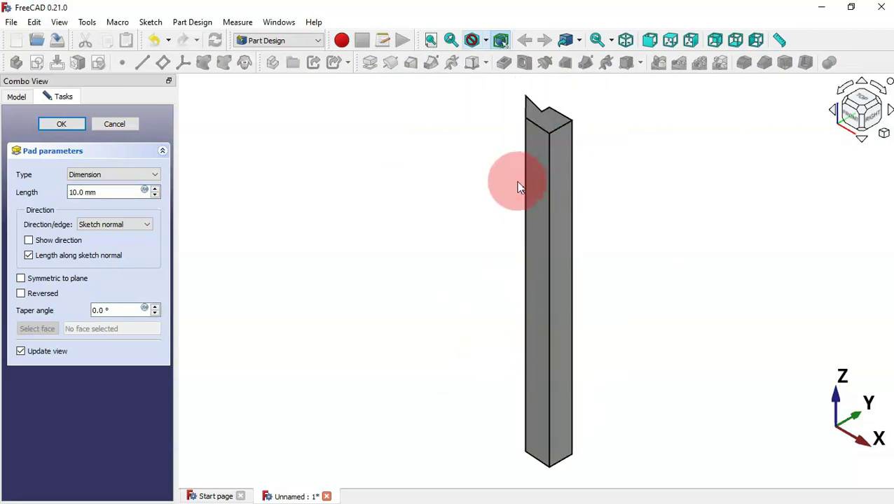
left_click(77, 123)
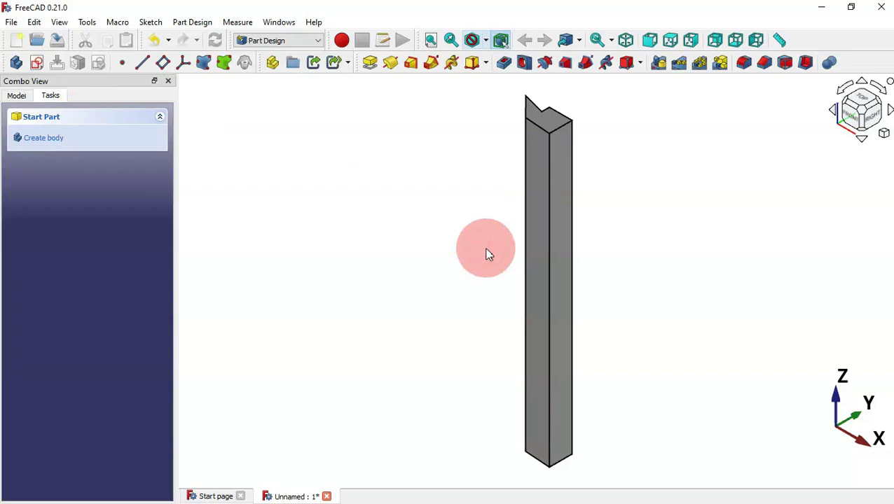
Cut an 8 mm deep pocket from the top face of the padded solid
left_click(547, 115)
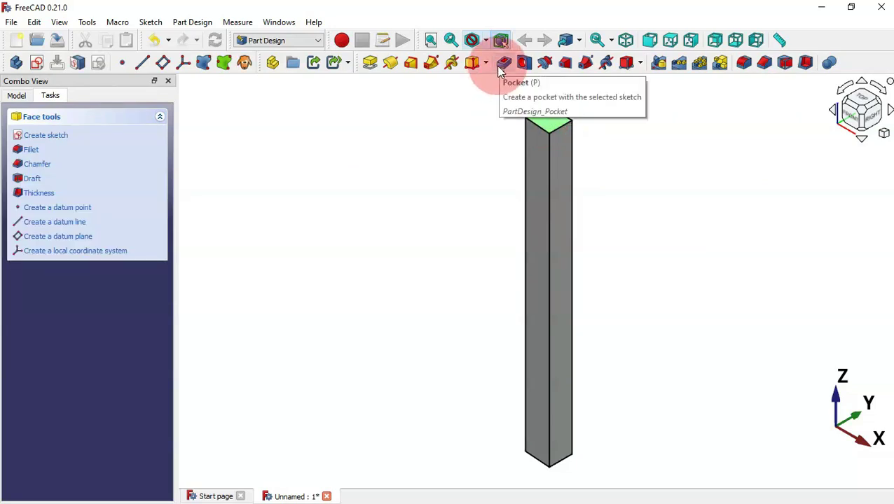
left_click(691, 214)
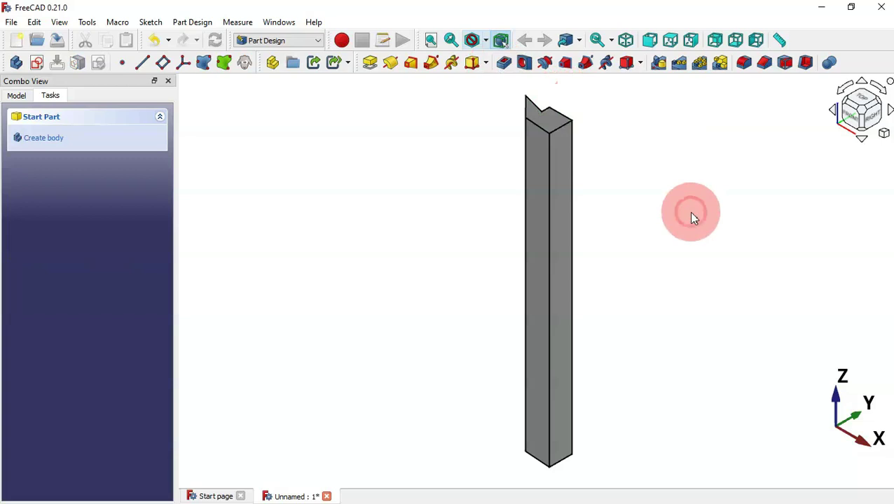
left_click(539, 116)
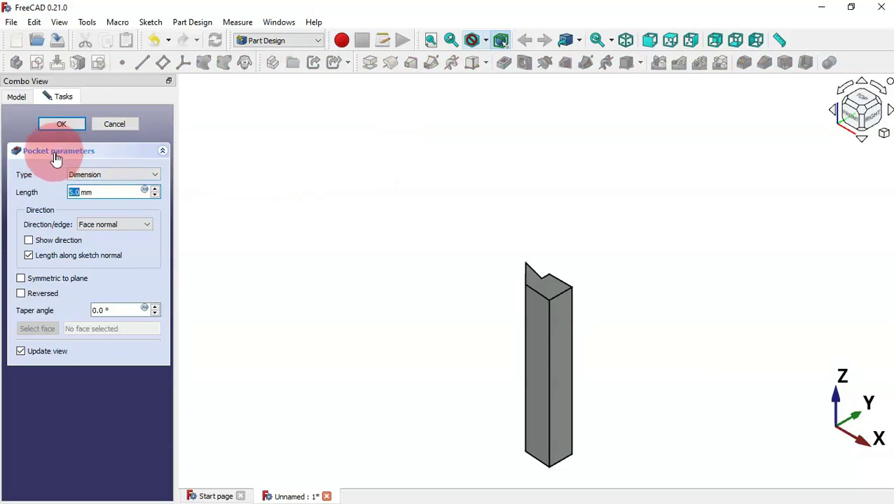
left_click_drag(114, 189, 40, 194)
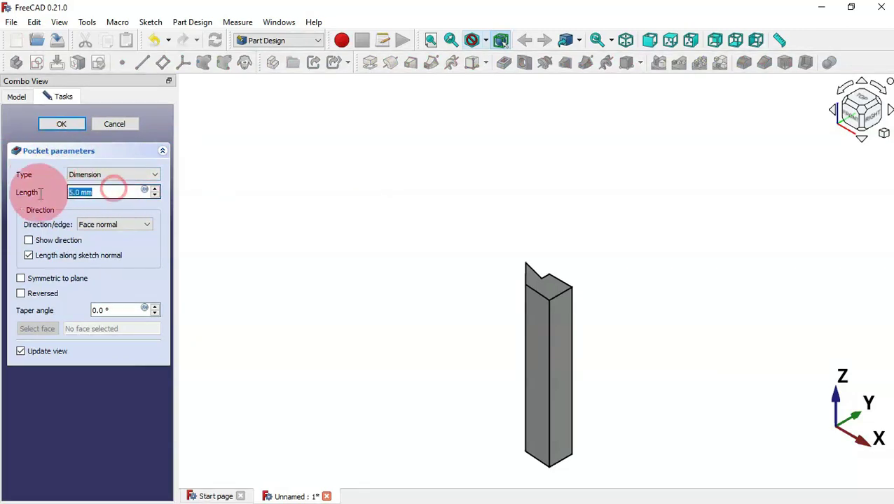
type("8")
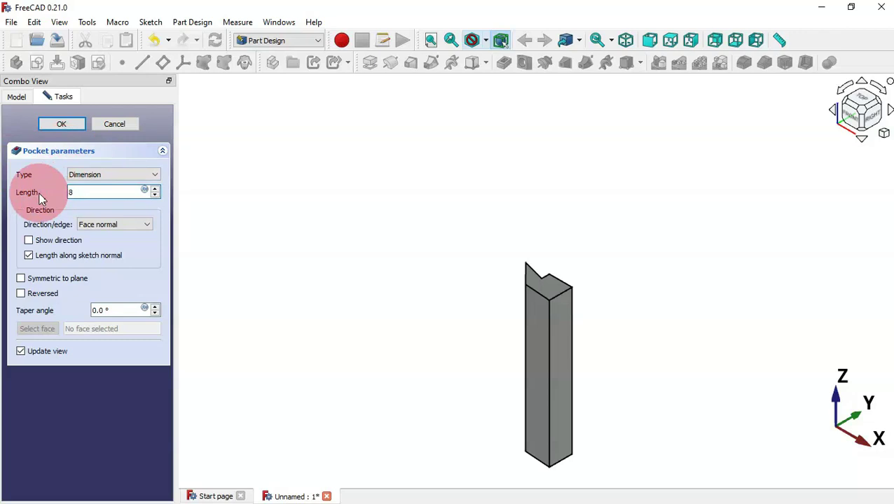
key("Return")
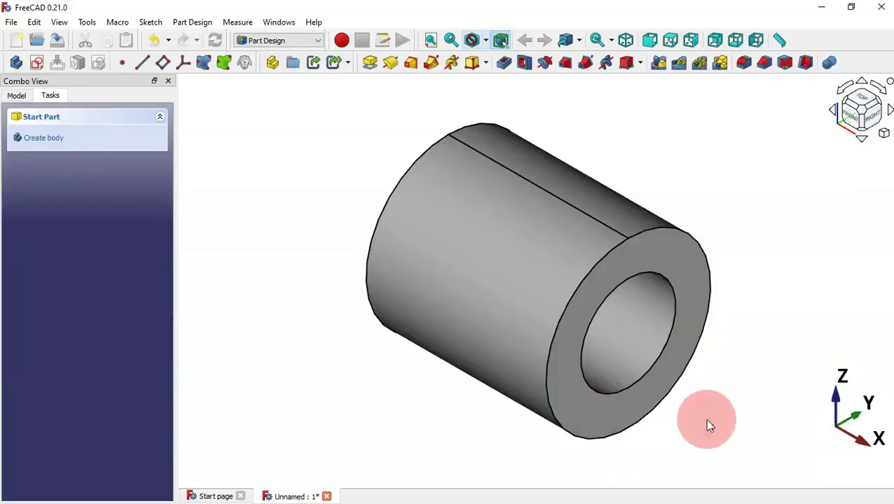